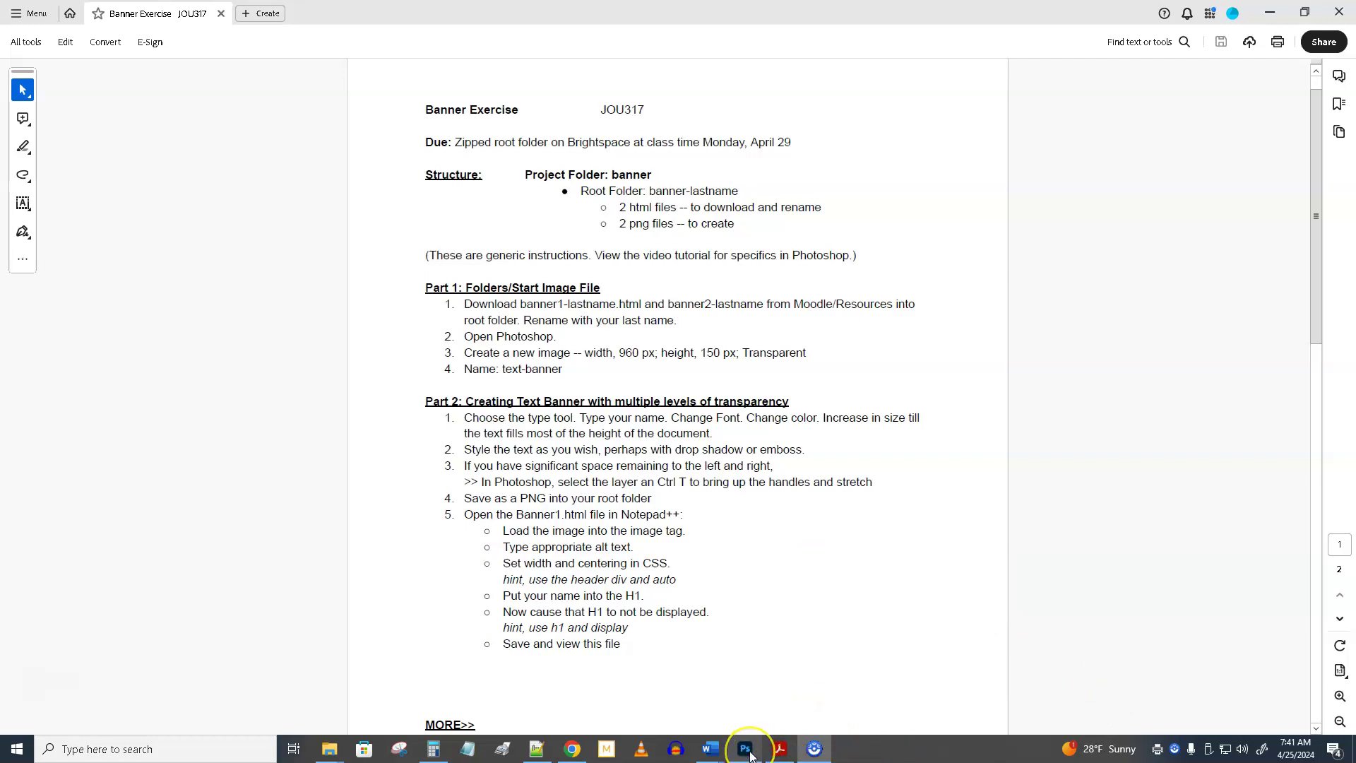
Step: Switch to Notepad++ and preview banner1-jack.html in Chrome
mouse_move(751, 756)
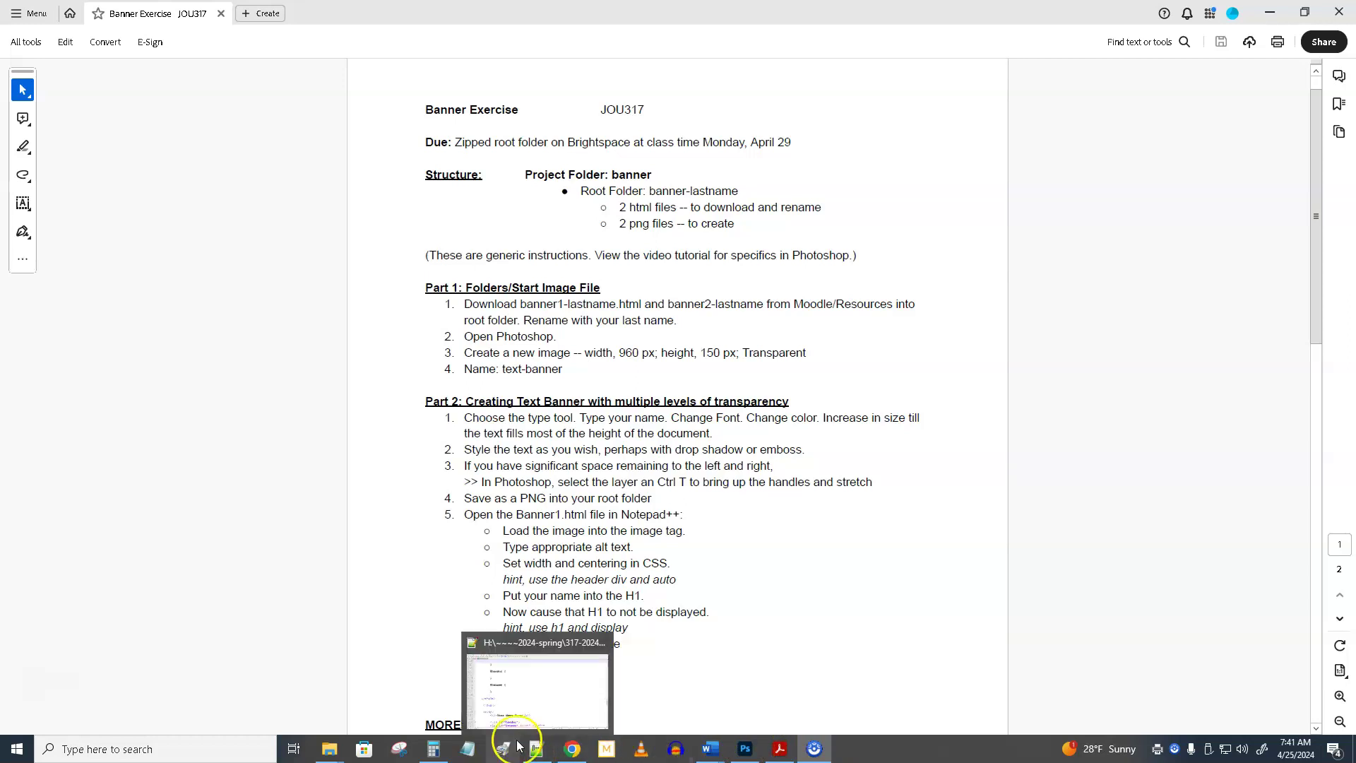
click(551, 757)
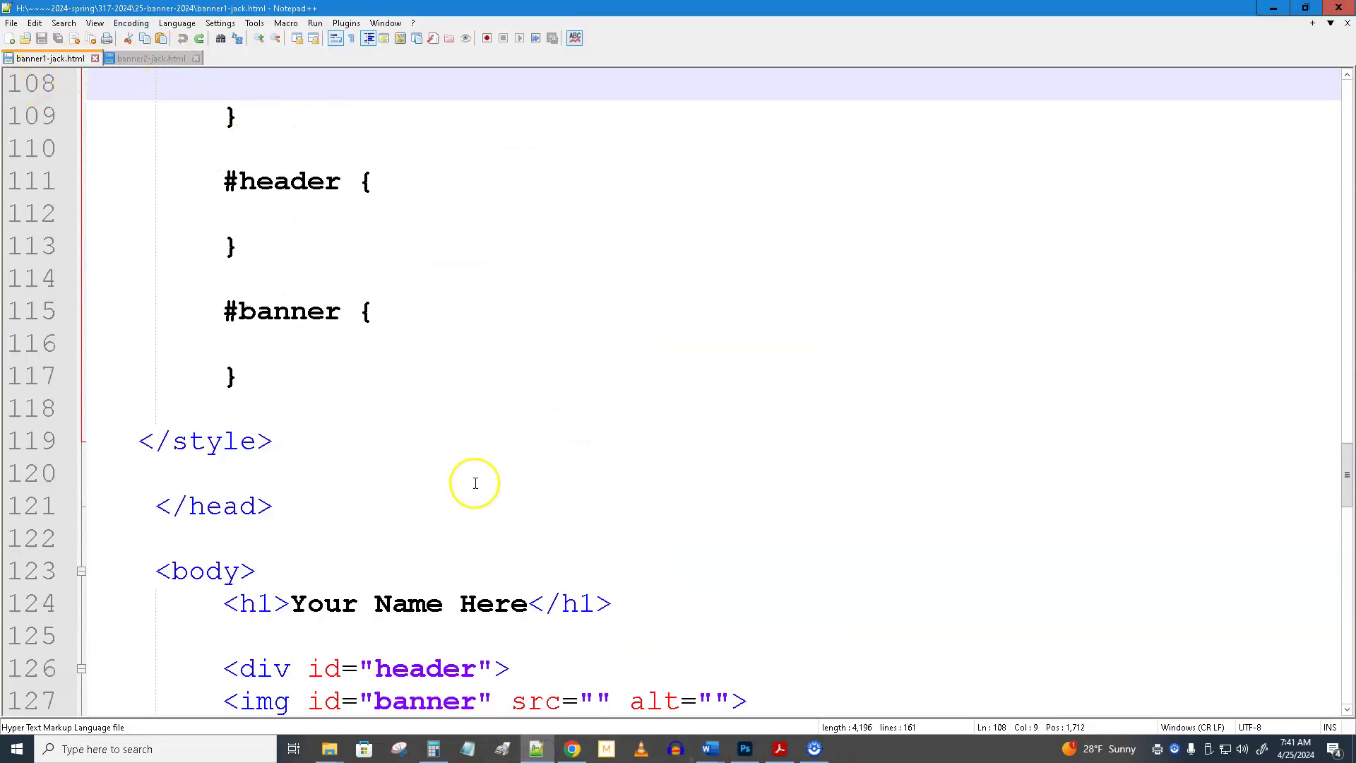
mouse_move(536, 753)
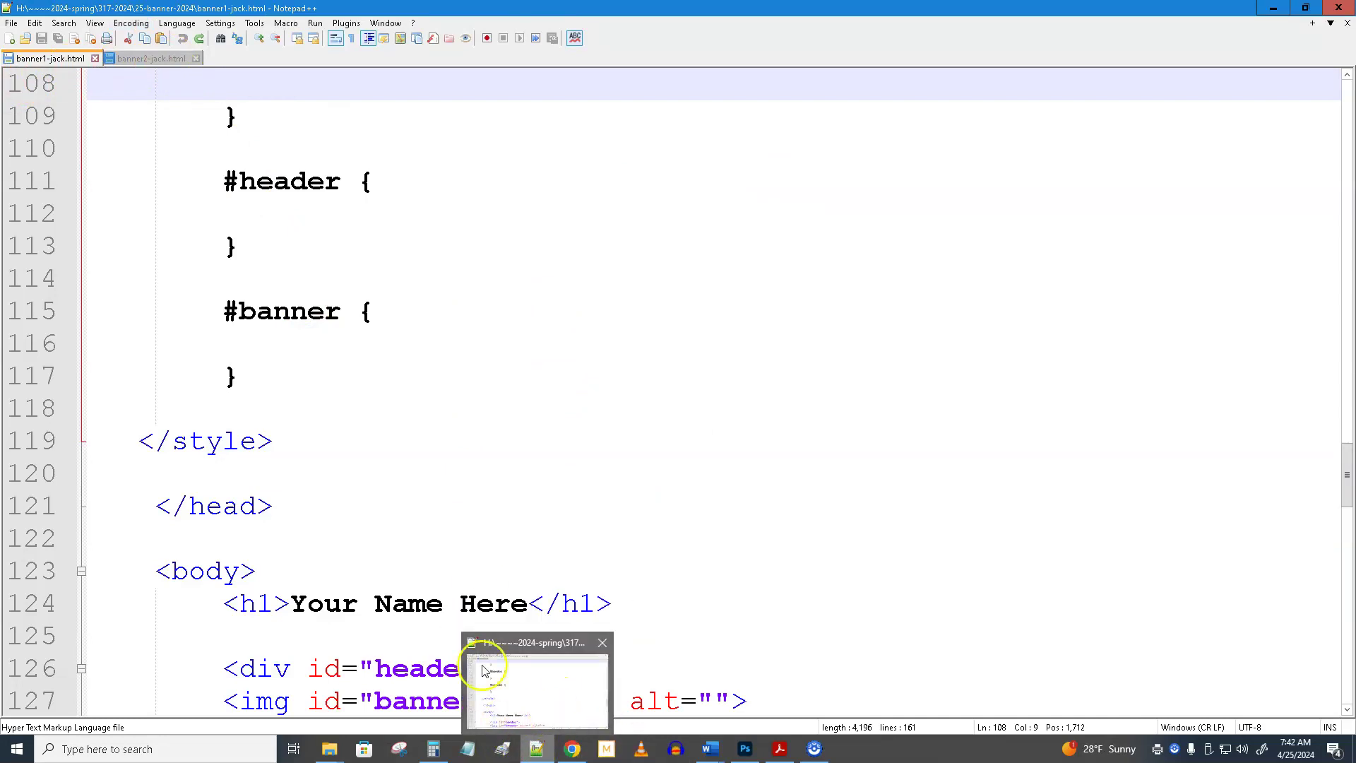
click(317, 25)
click(351, 89)
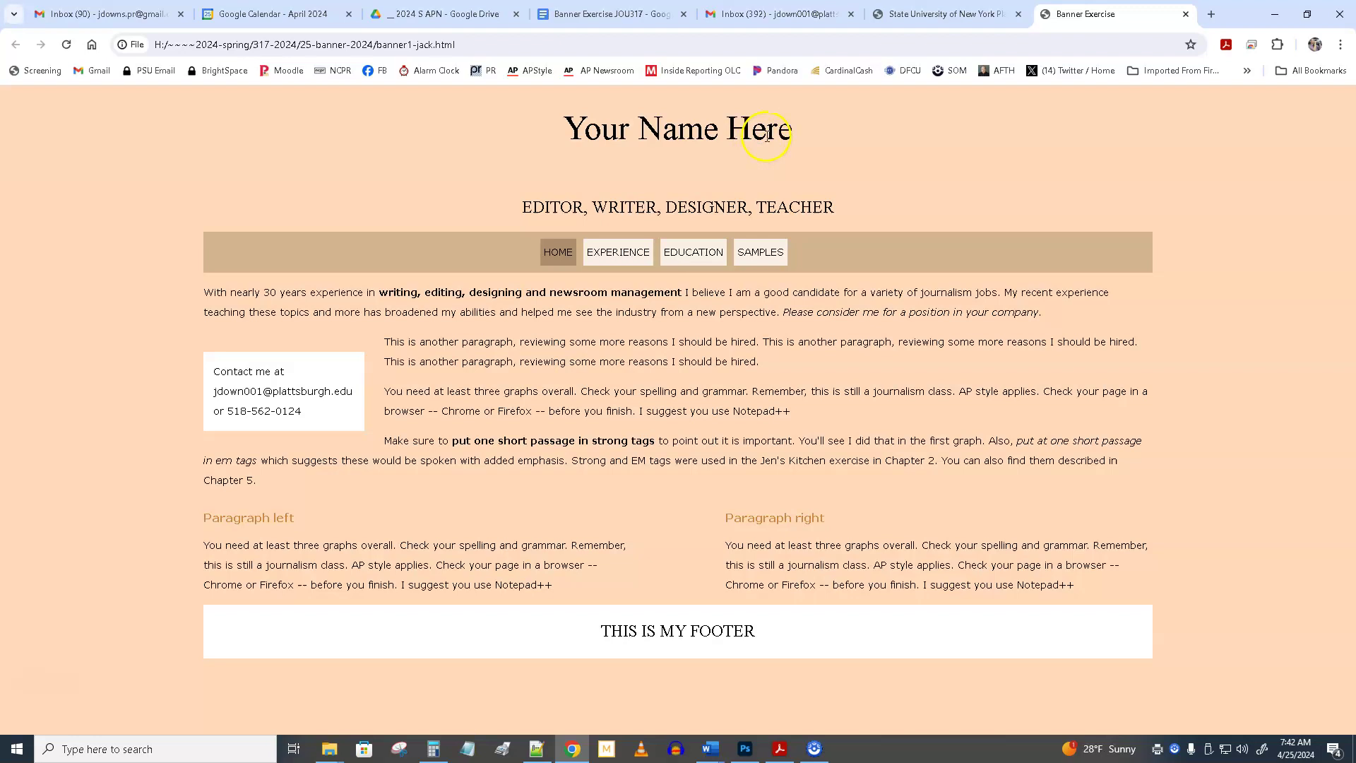
Step: Back in Notepad++, replace the h1 placeholder text in the page body with the owner's full name
click(536, 749)
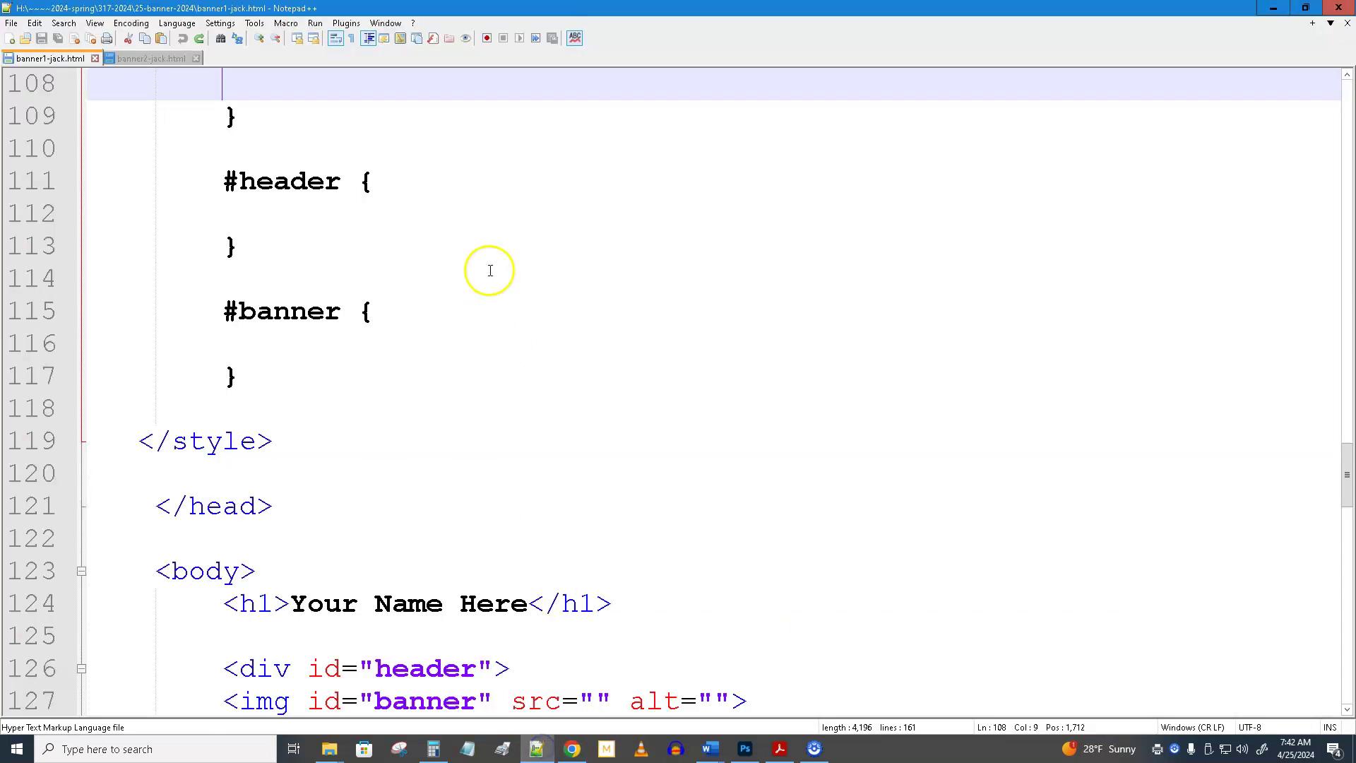
scroll(490, 265, up, 4)
scroll(491, 264, down, 7)
scroll(490, 264, up, 16)
scroll(490, 264, up, 20)
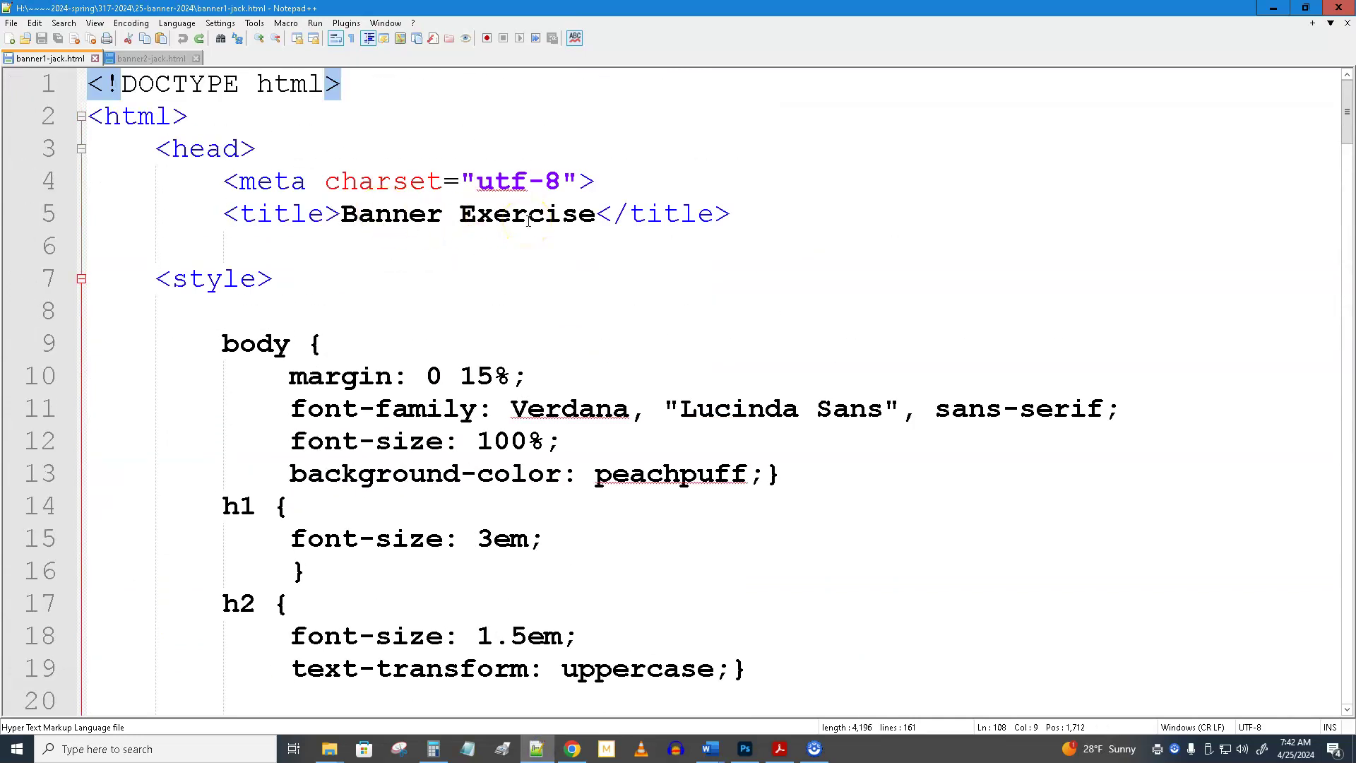
scroll(520, 215, down, 13)
scroll(519, 216, down, 20)
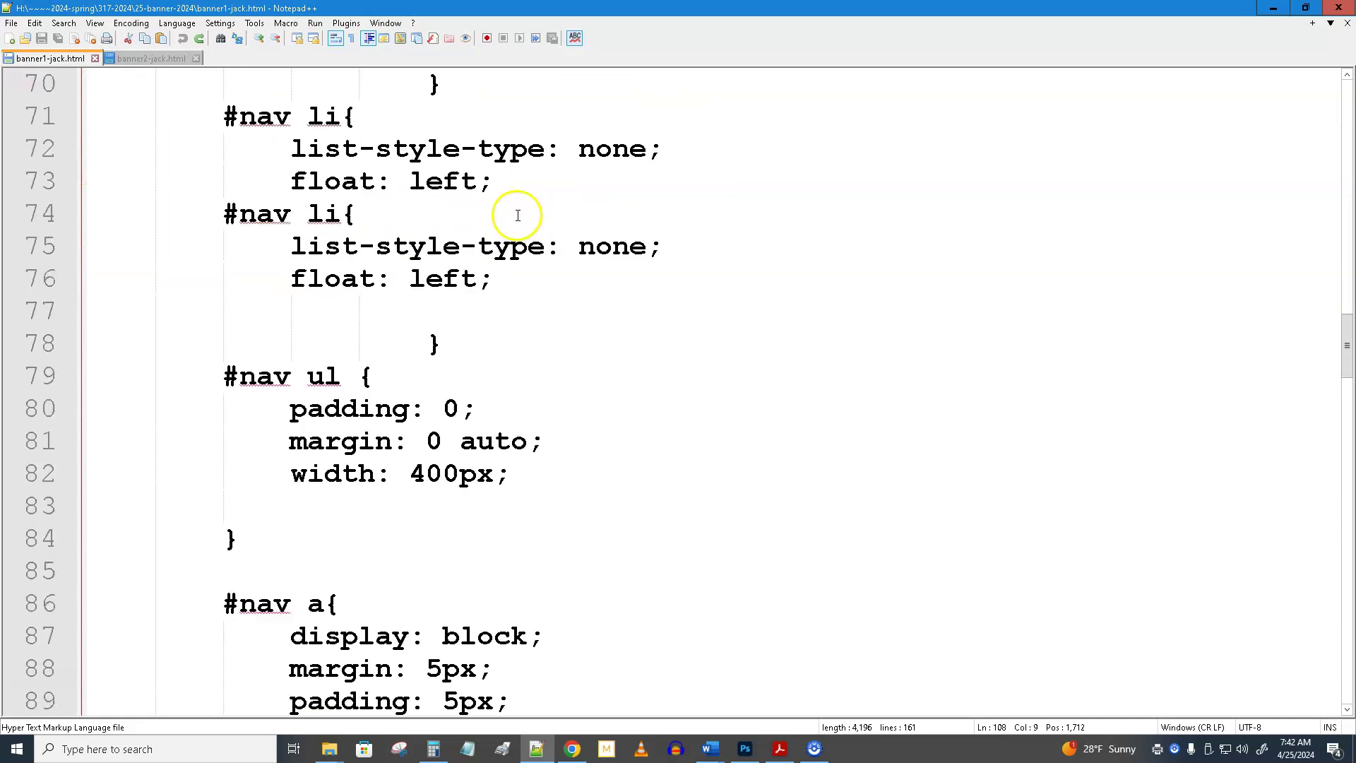
scroll(459, 204, up, 3)
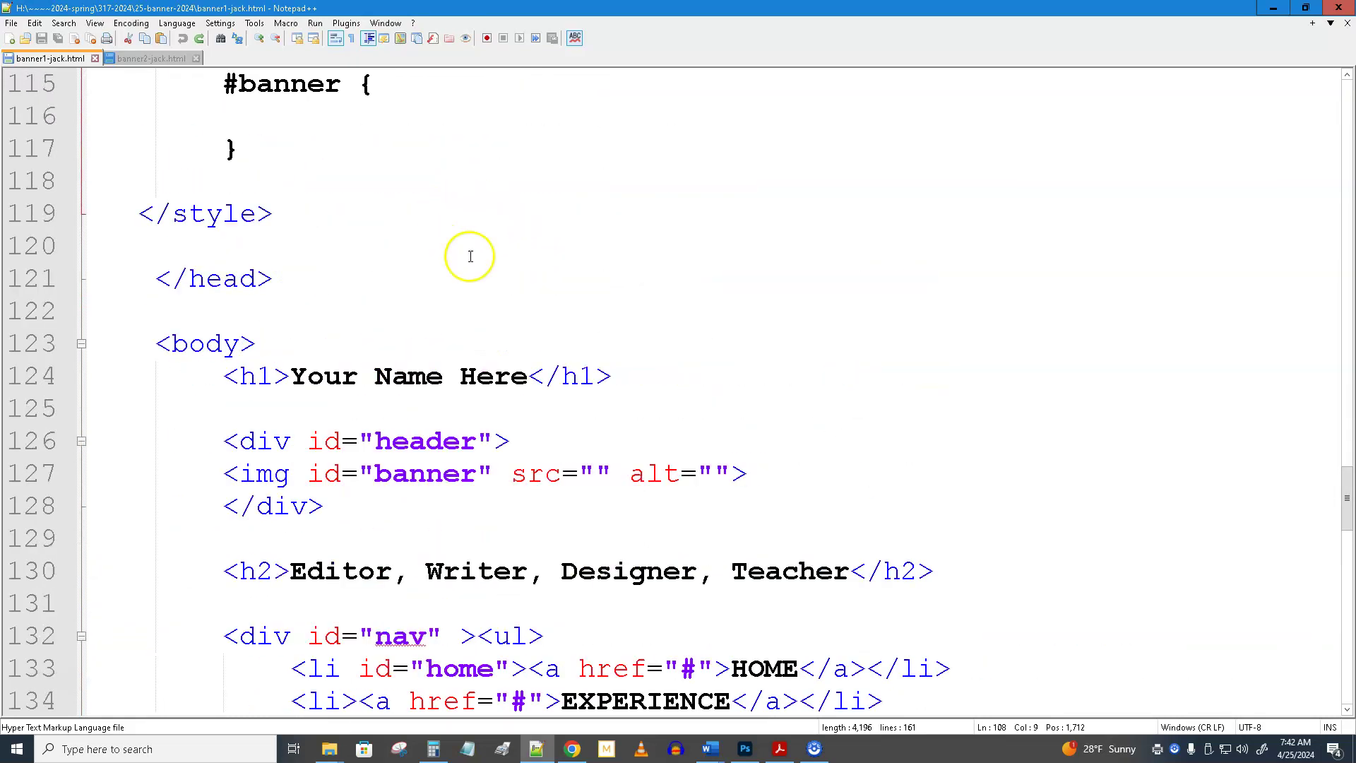
drag(528, 375, 288, 382)
text(Jack Downs)
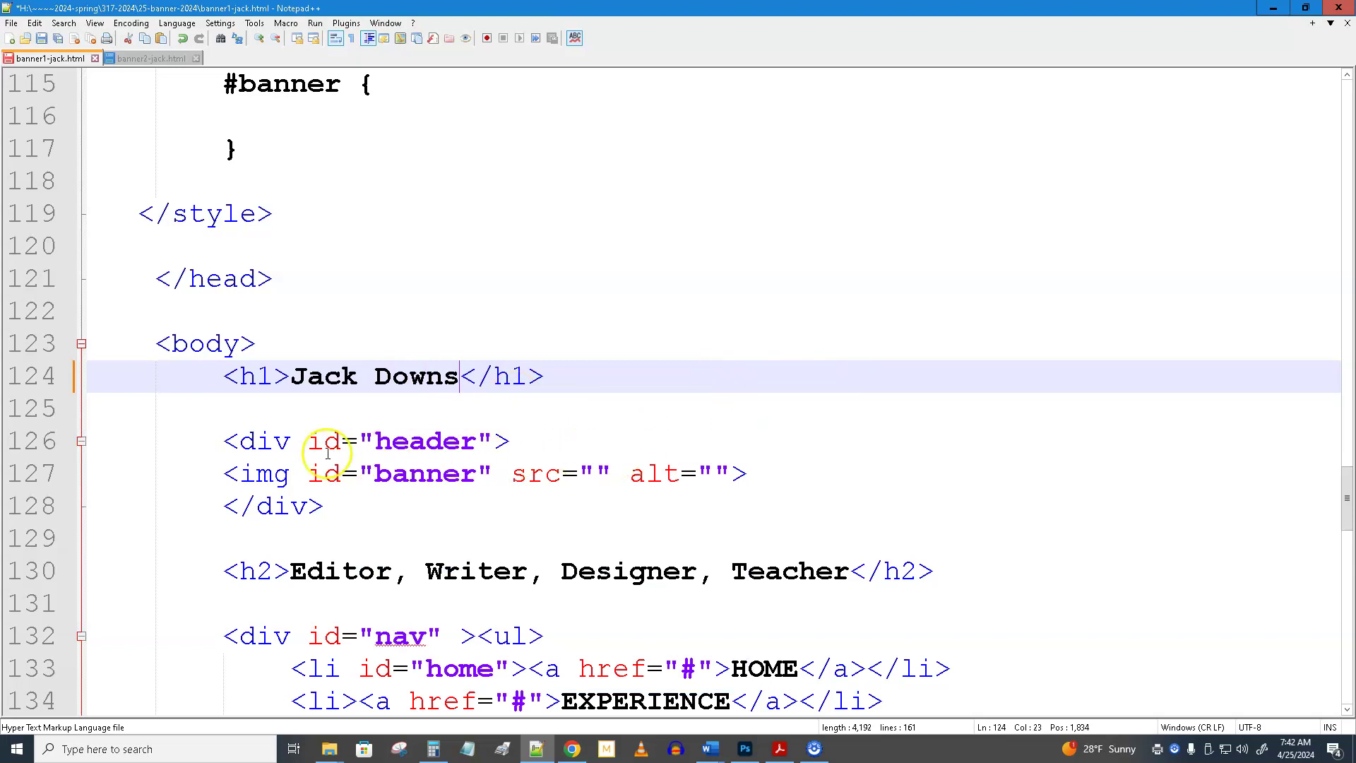
click(252, 432)
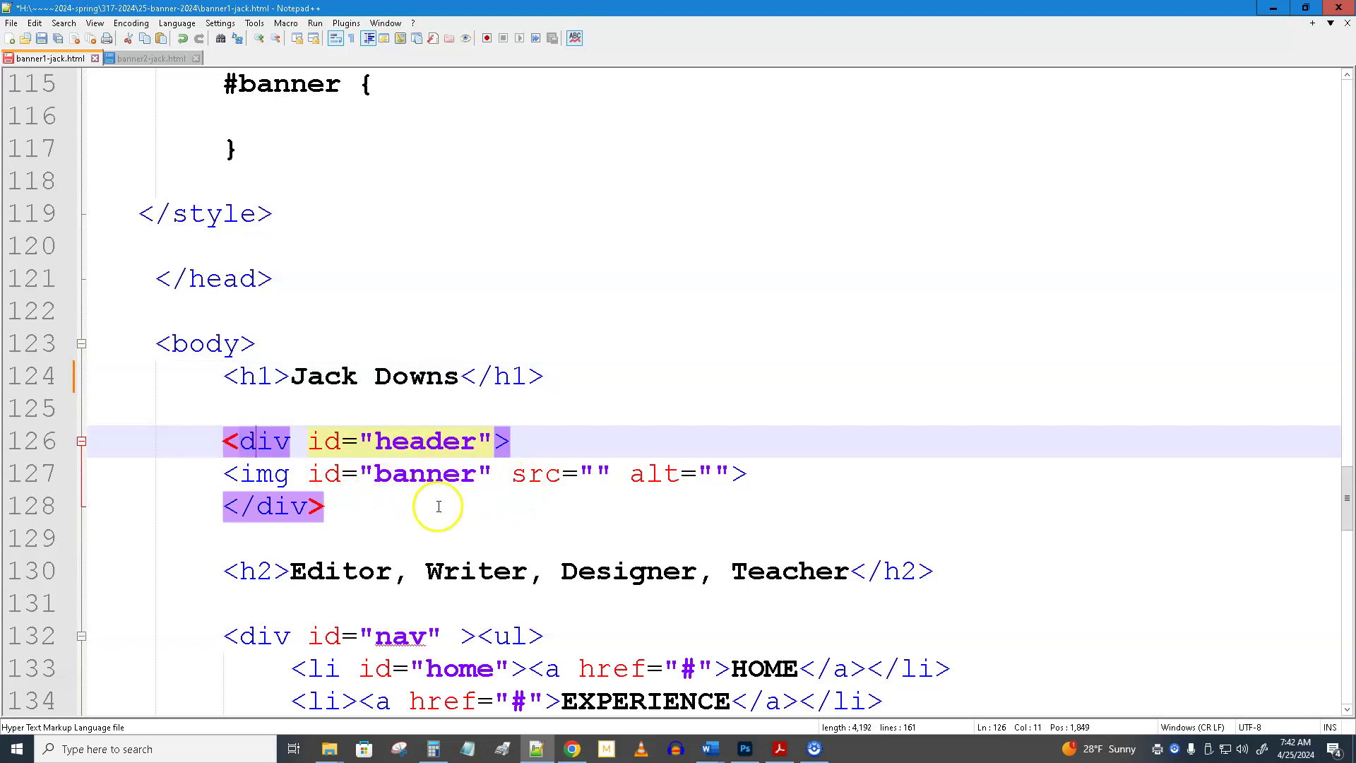
Step: Switch to Photoshop and create a new document named ban1-jack, 960 by 150 pixels, with transparent background contents
click(740, 755)
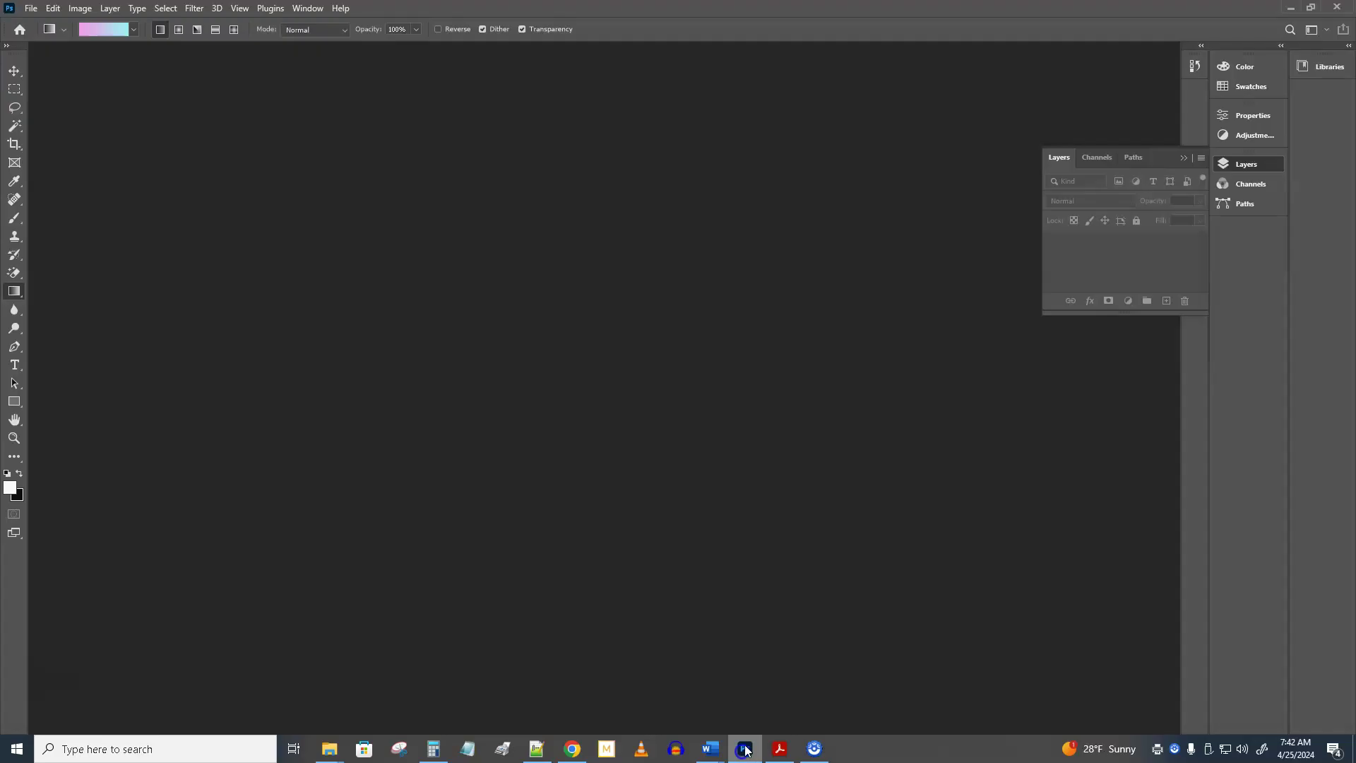
click(31, 8)
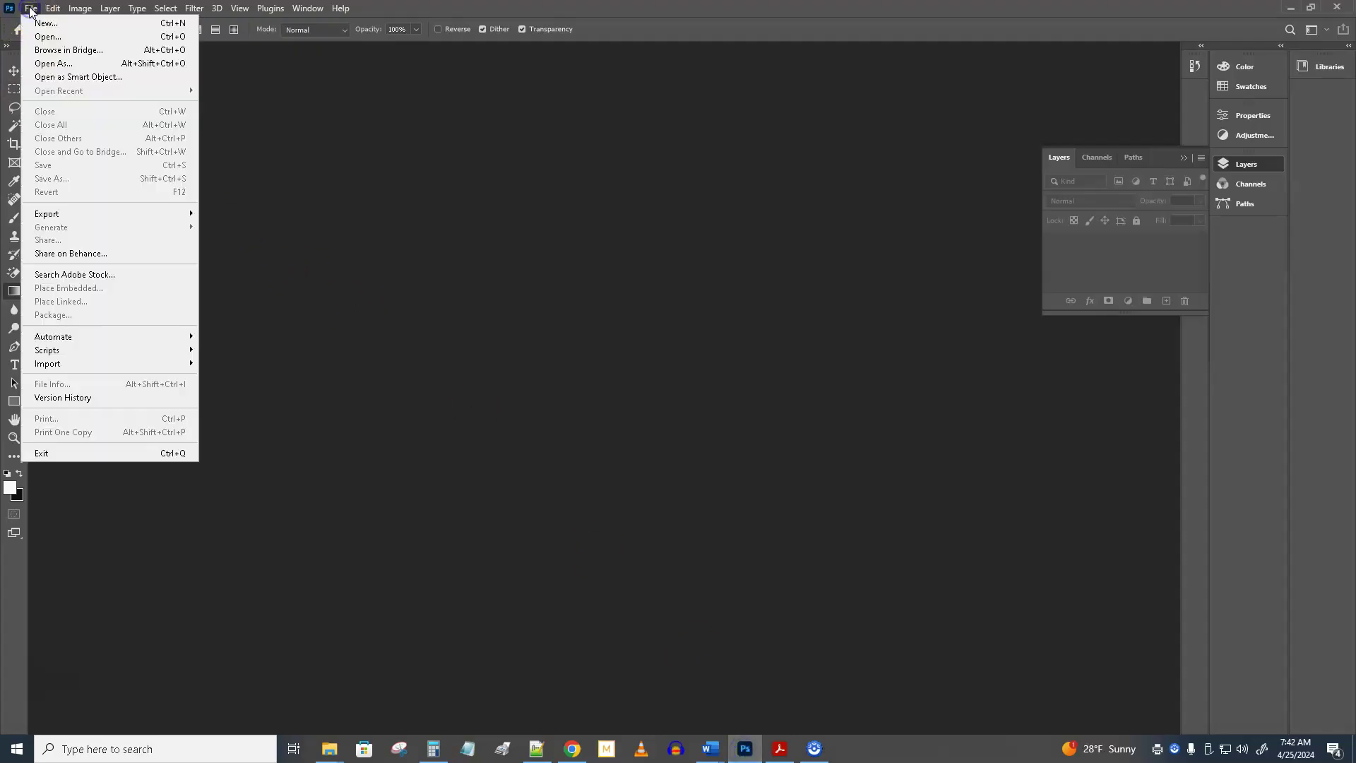
click(45, 23)
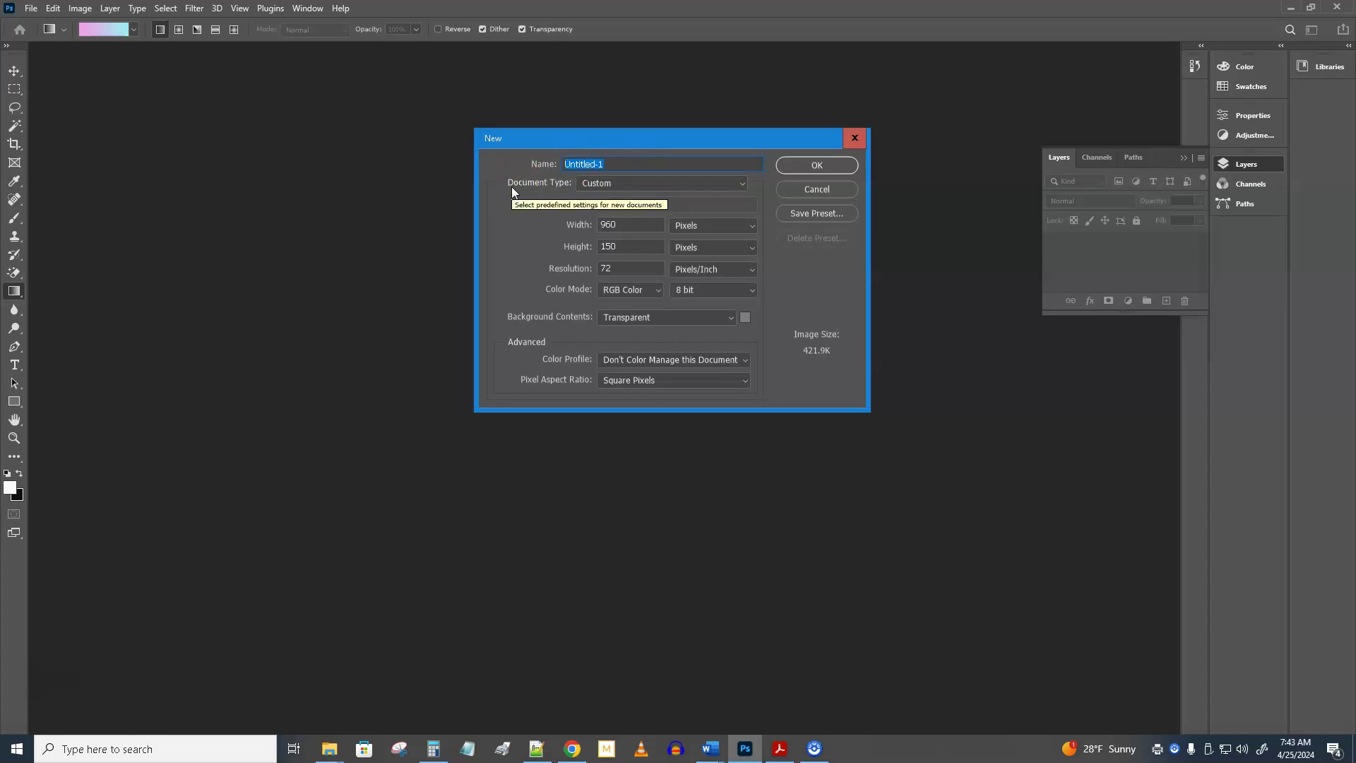
text(ban1)
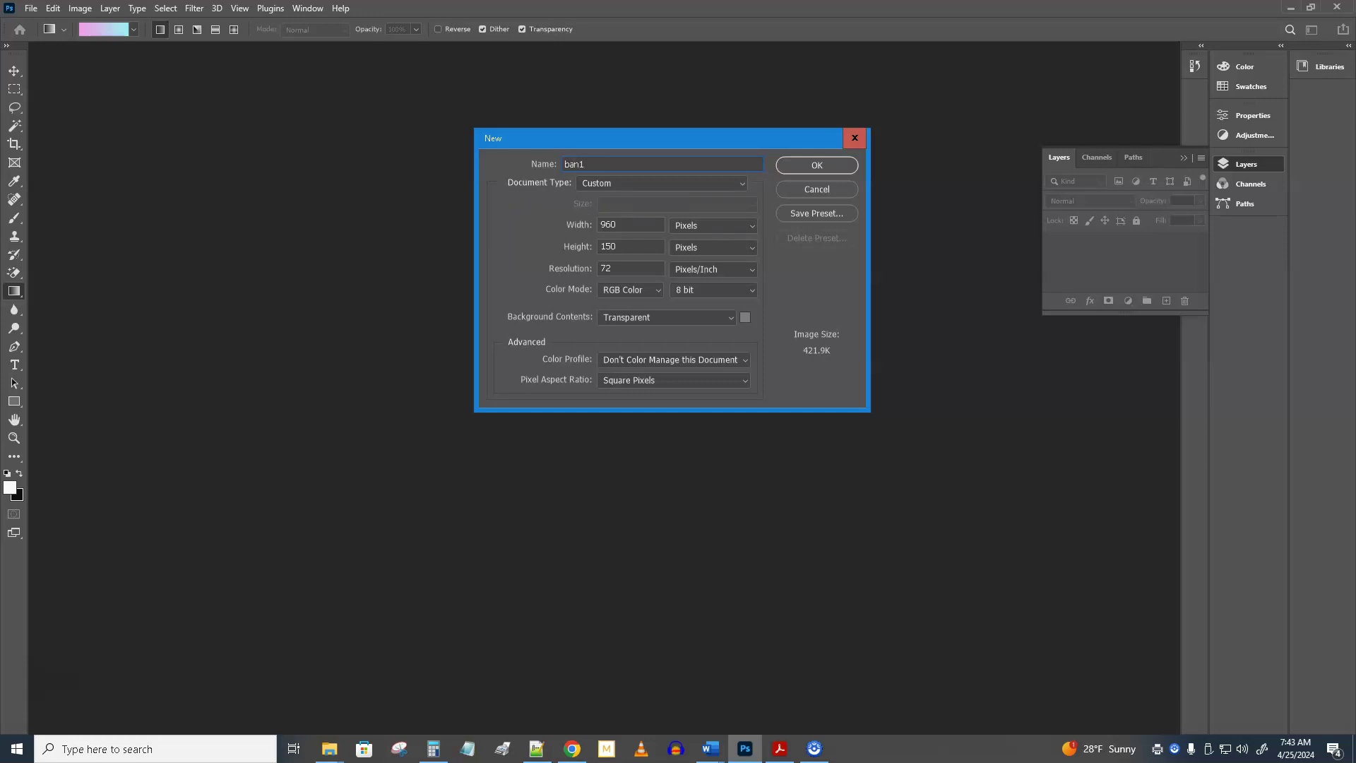
text(-jack)
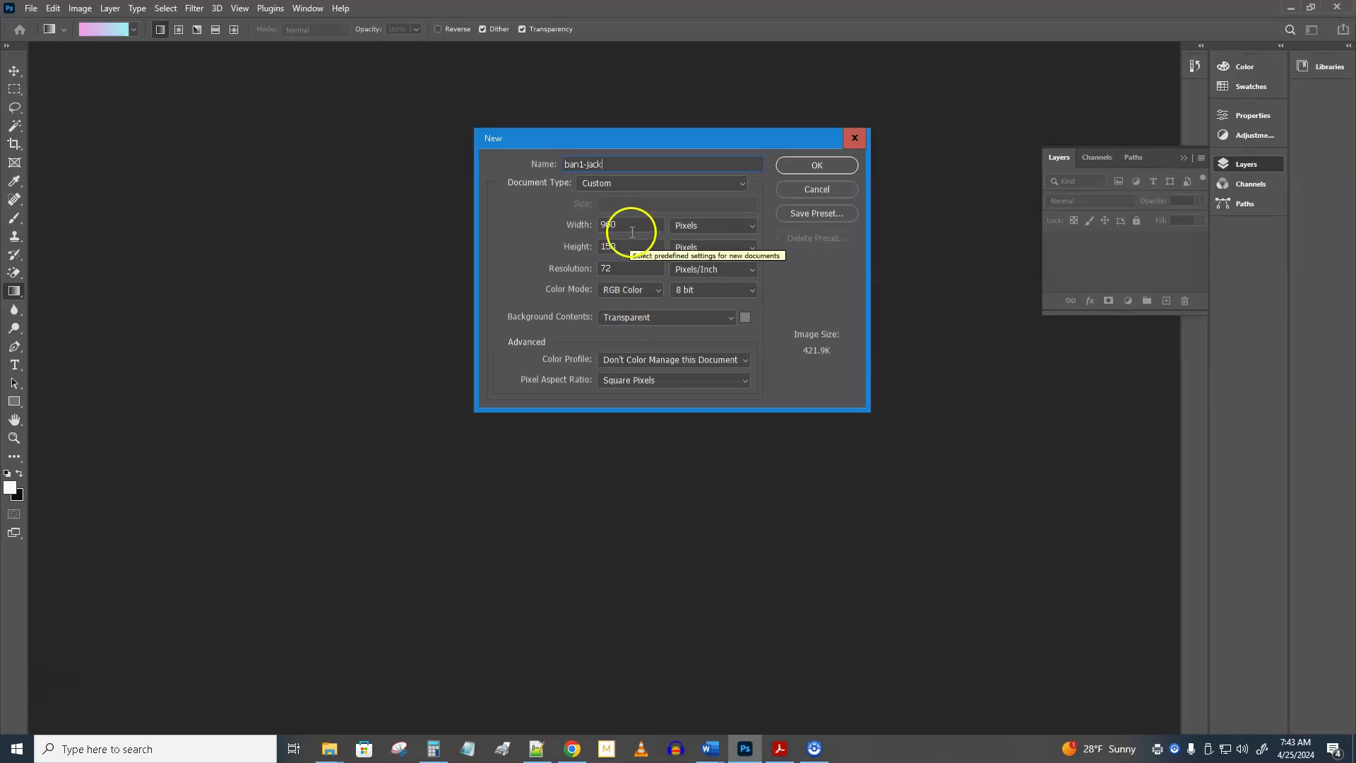
click(705, 226)
click(704, 233)
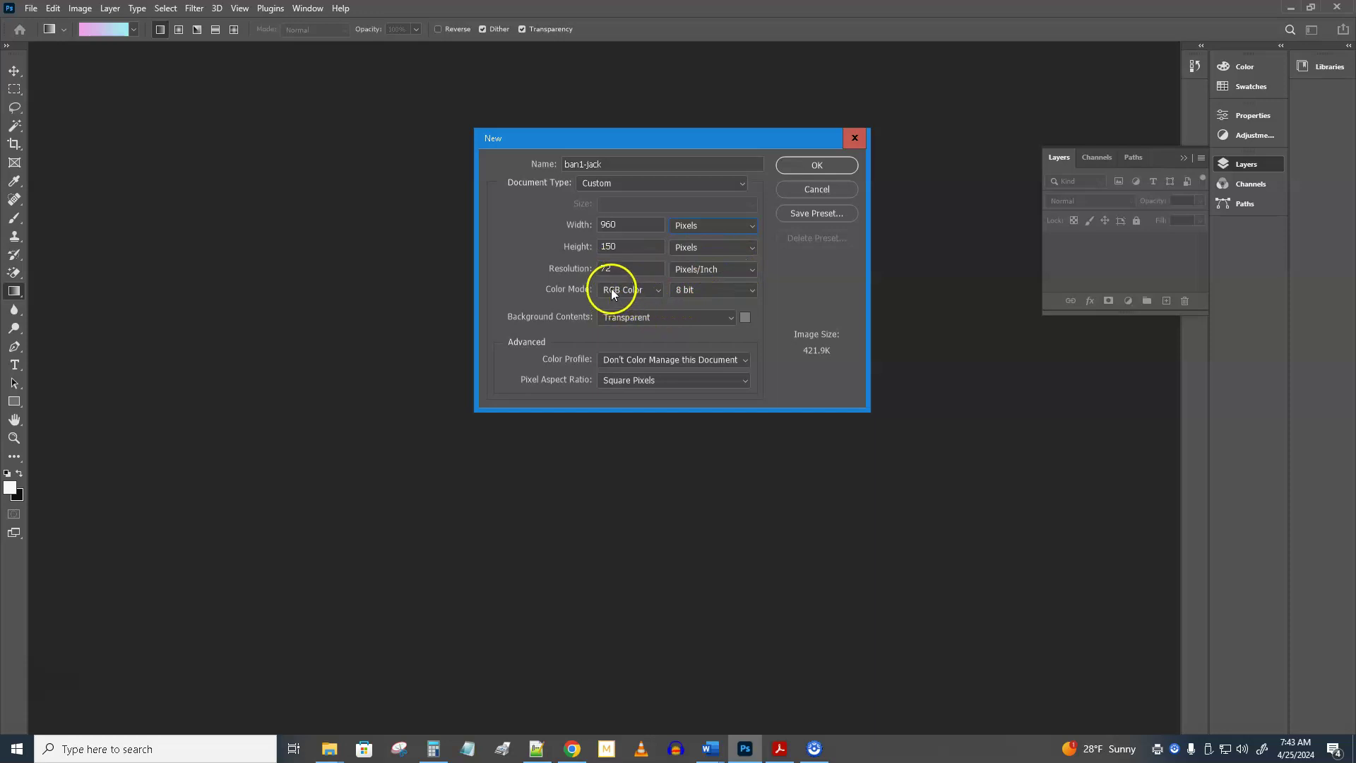
click(661, 317)
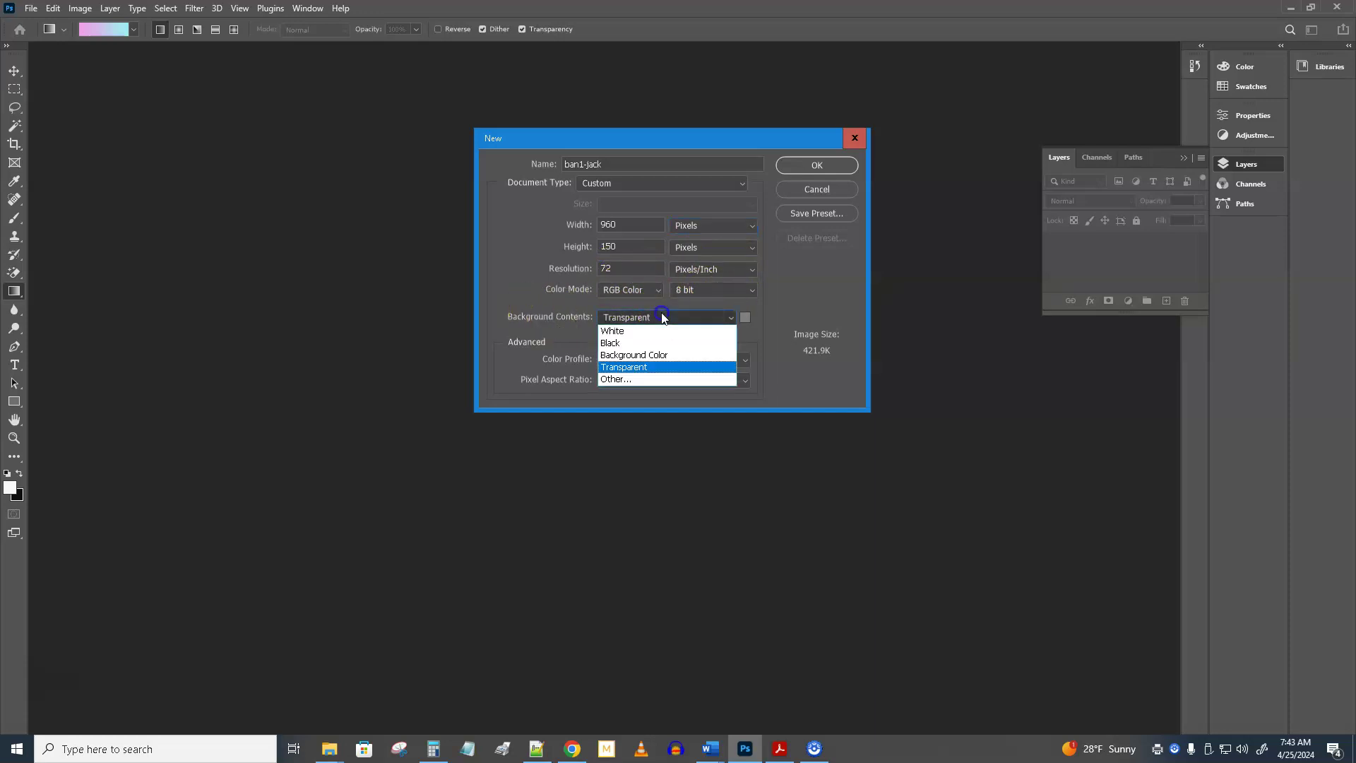
click(654, 366)
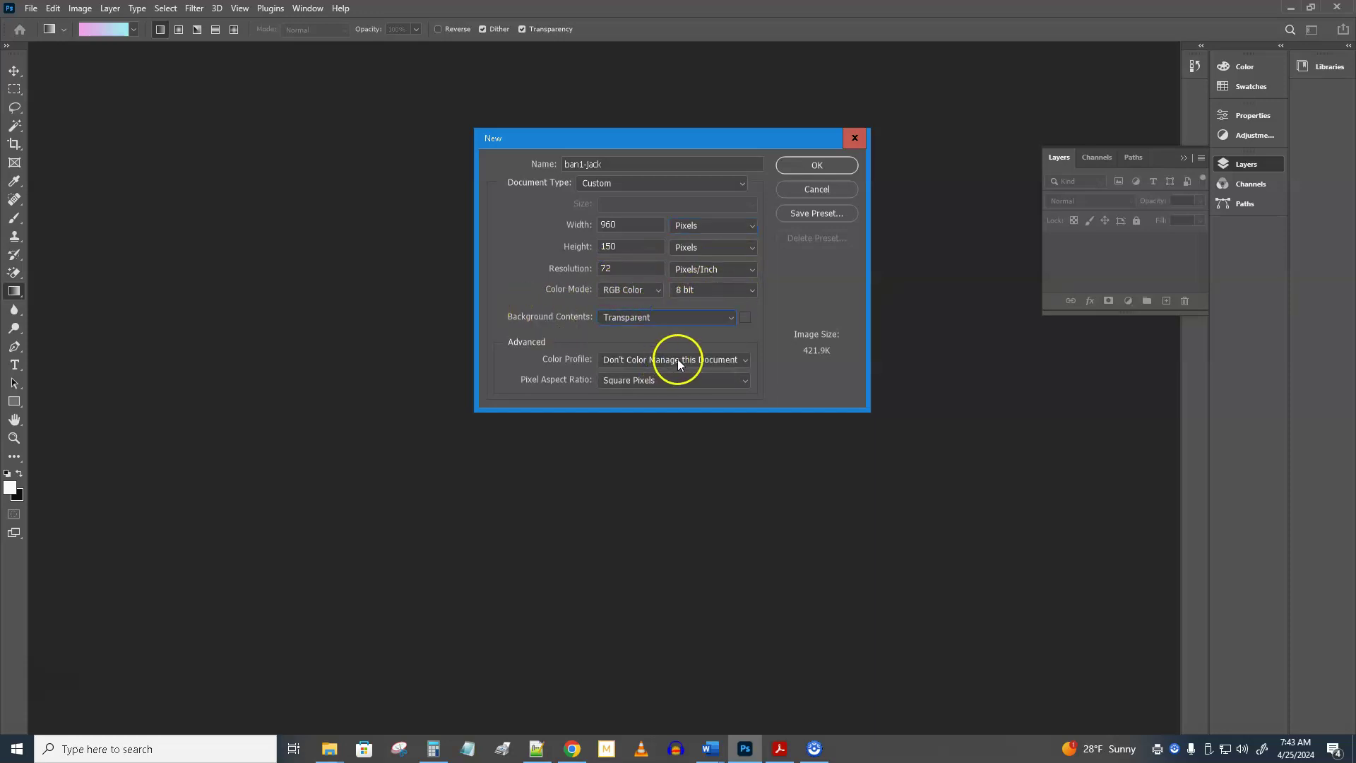
click(816, 167)
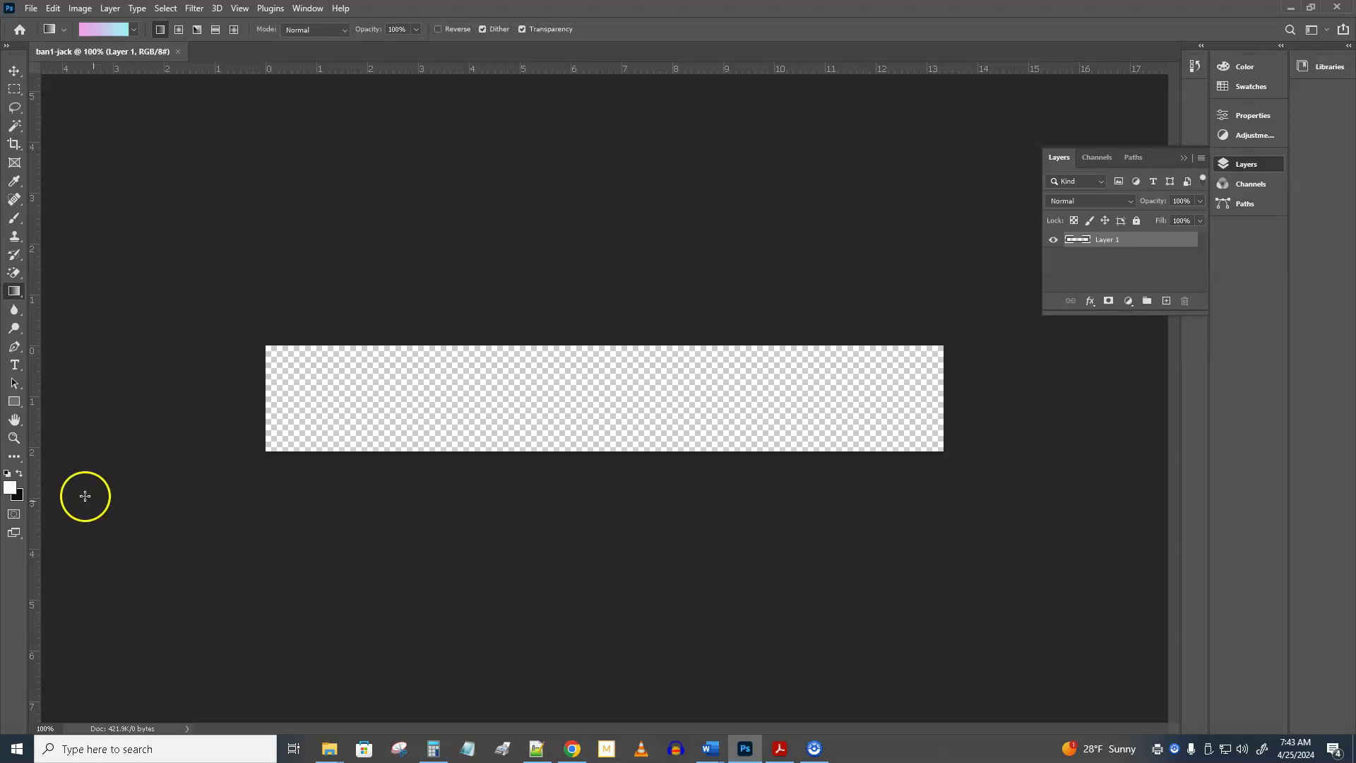
Step: Set the Horizontal Type tool to the Verdana font at 72 pt
click(16, 366)
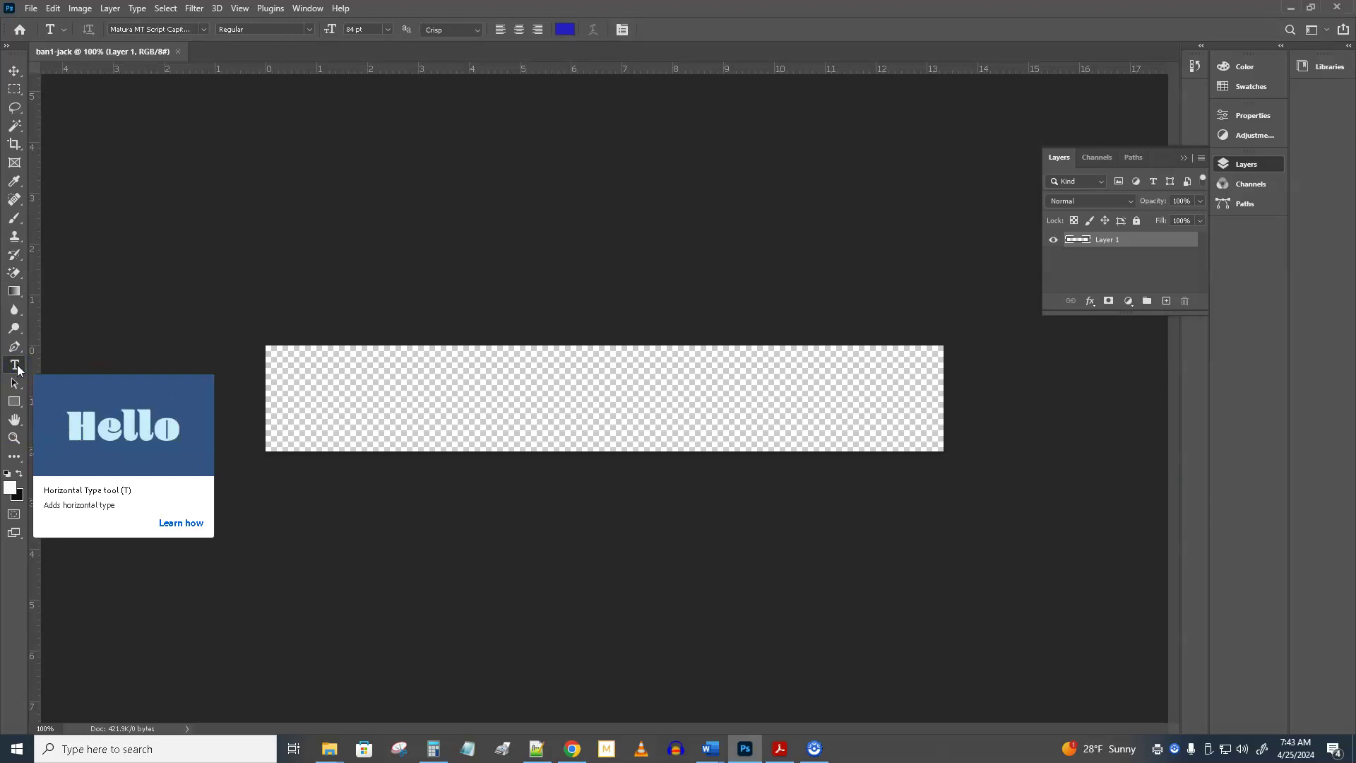
click(387, 30)
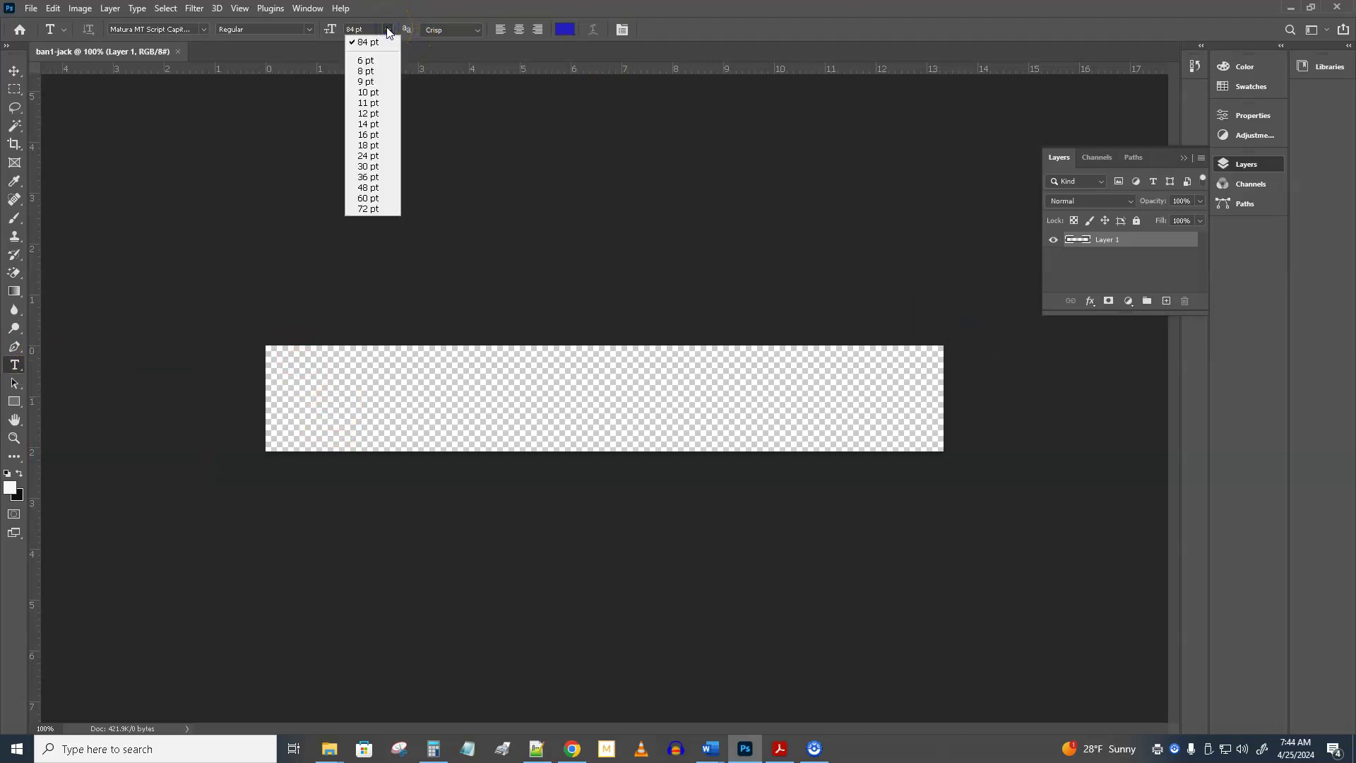
click(378, 210)
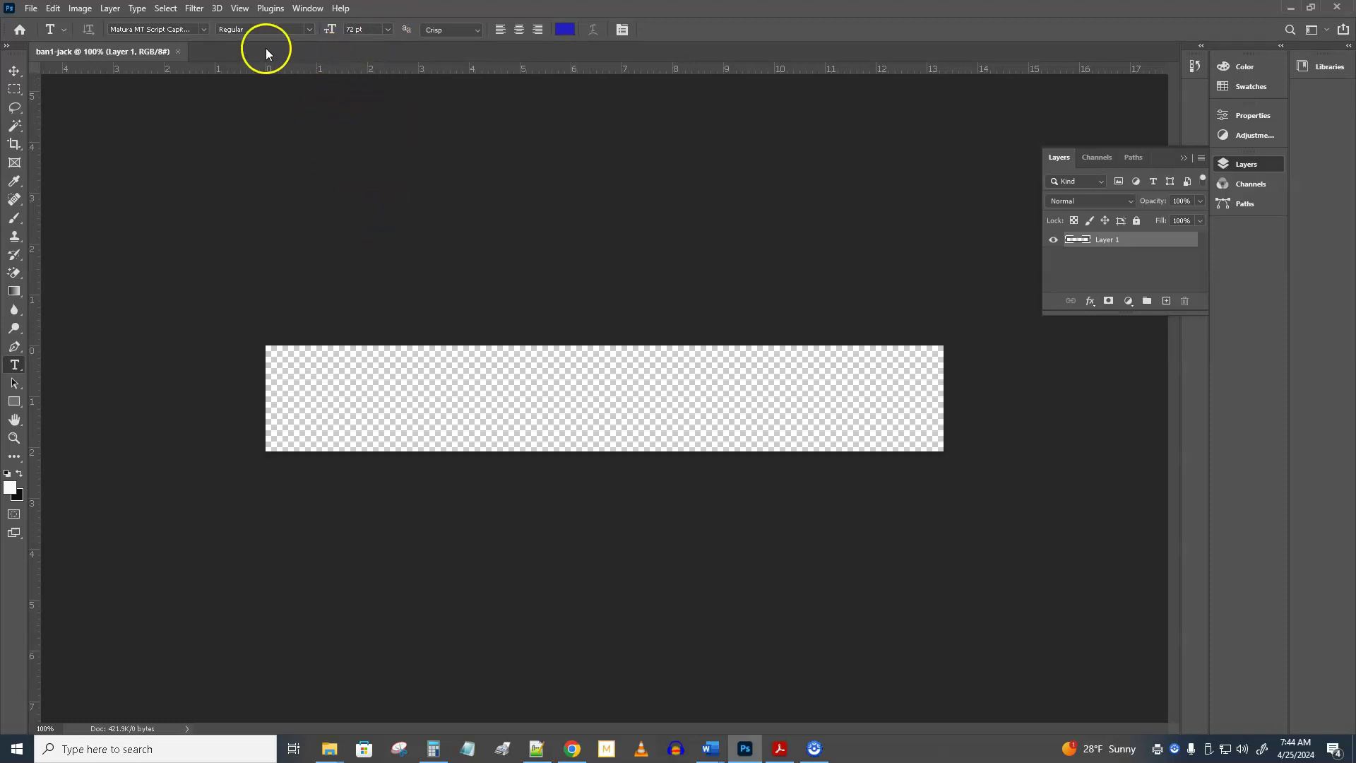
click(202, 27)
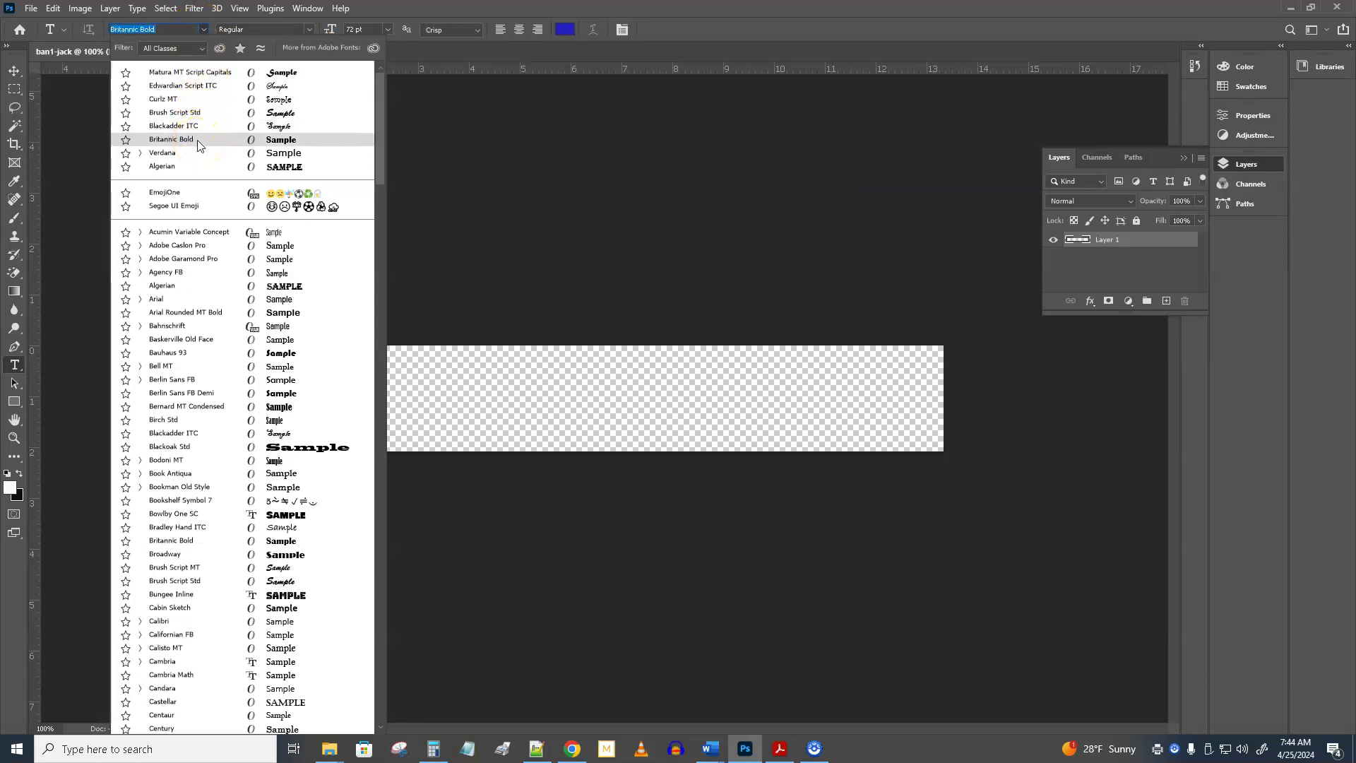
click(201, 152)
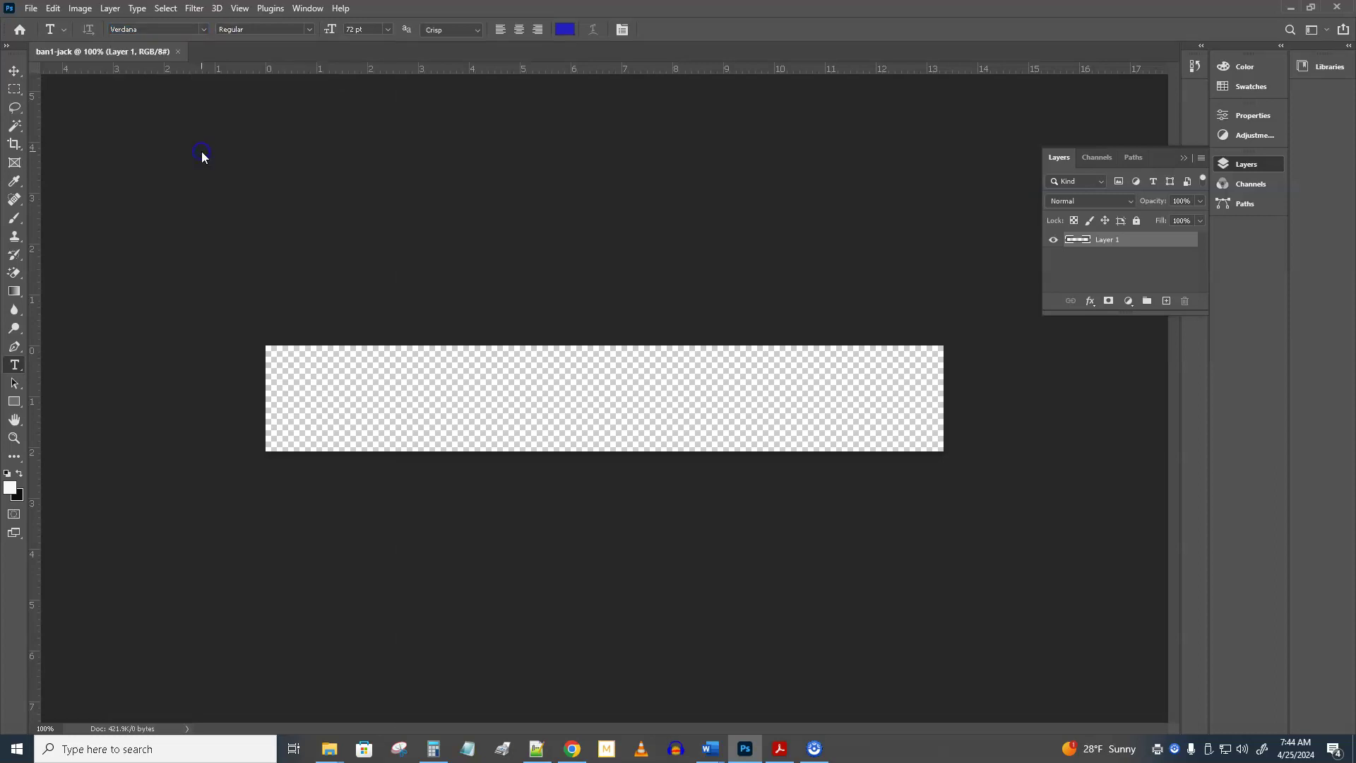
Step: Set the text color to orange ef770c and enter the full name in capitals near the banner's upper-left area
click(568, 34)
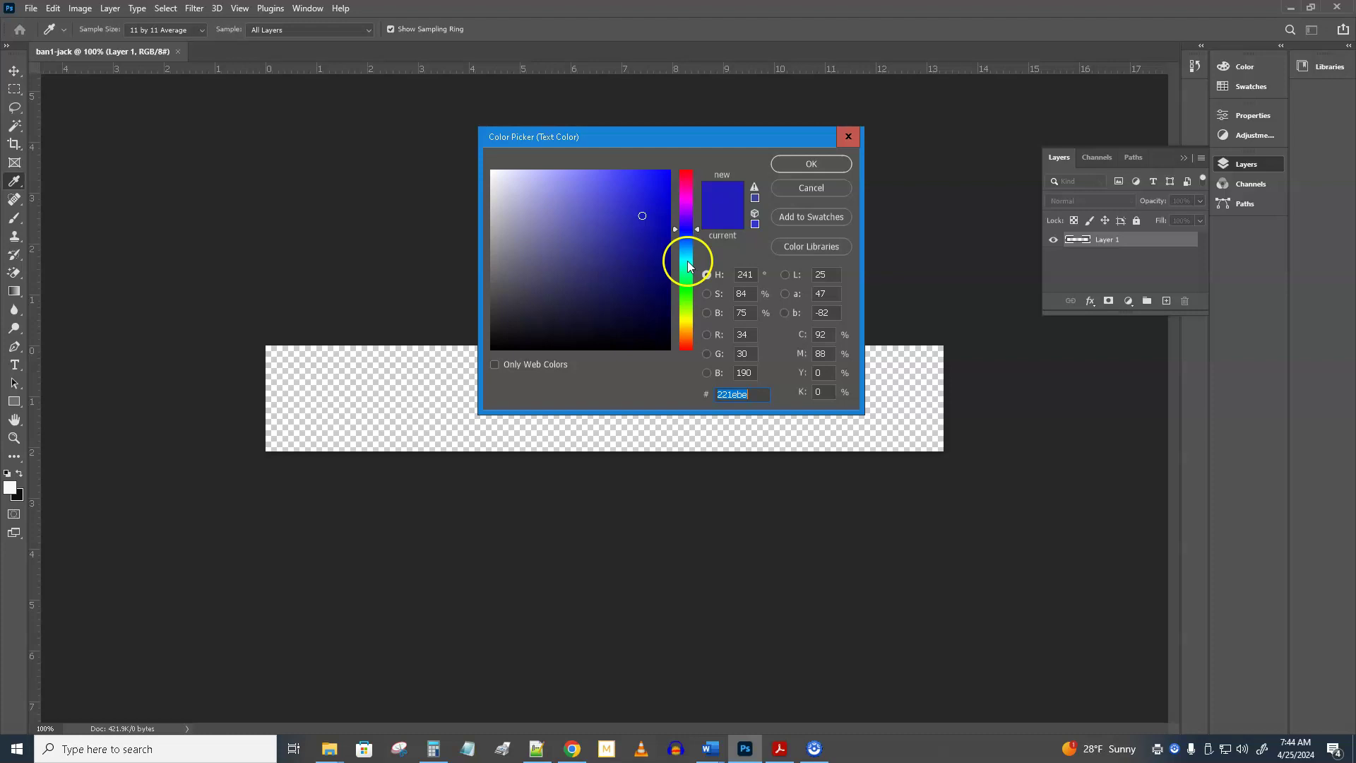
click(687, 337)
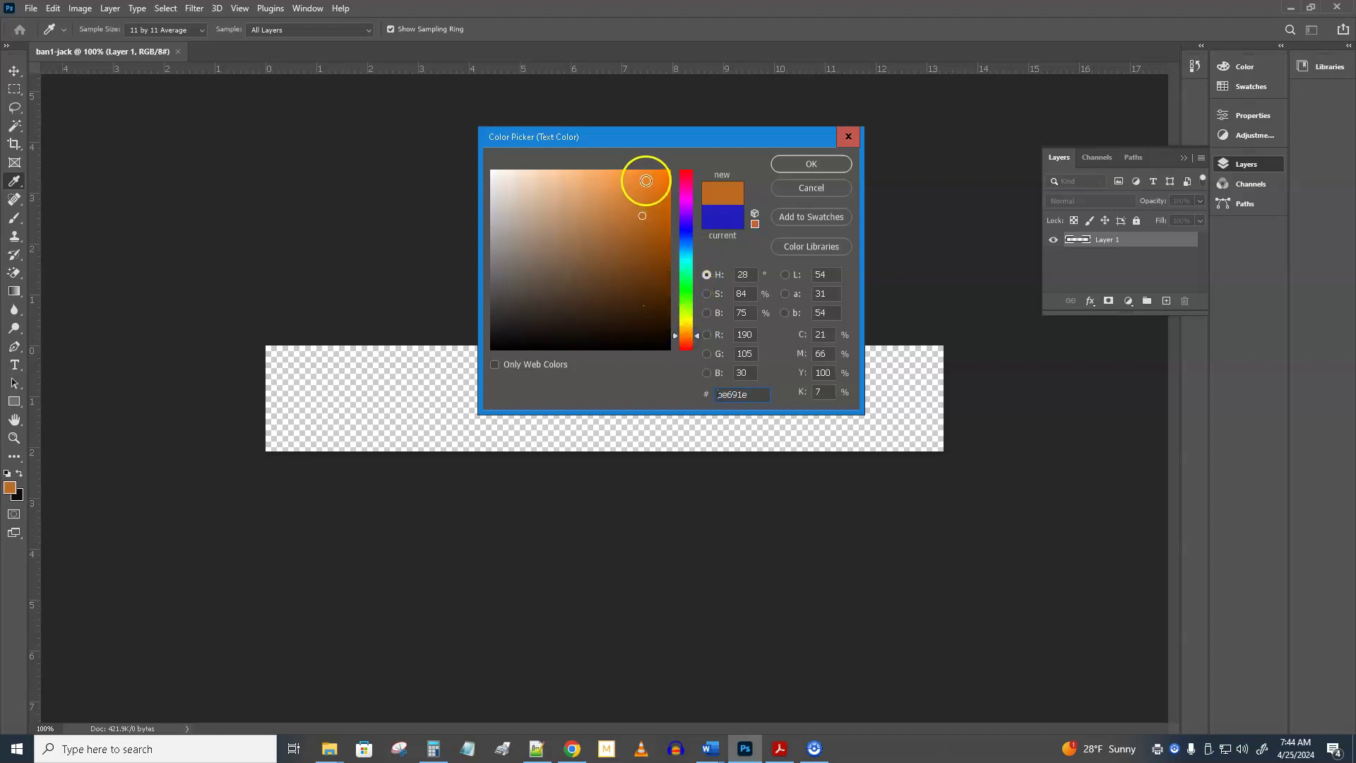
click(661, 182)
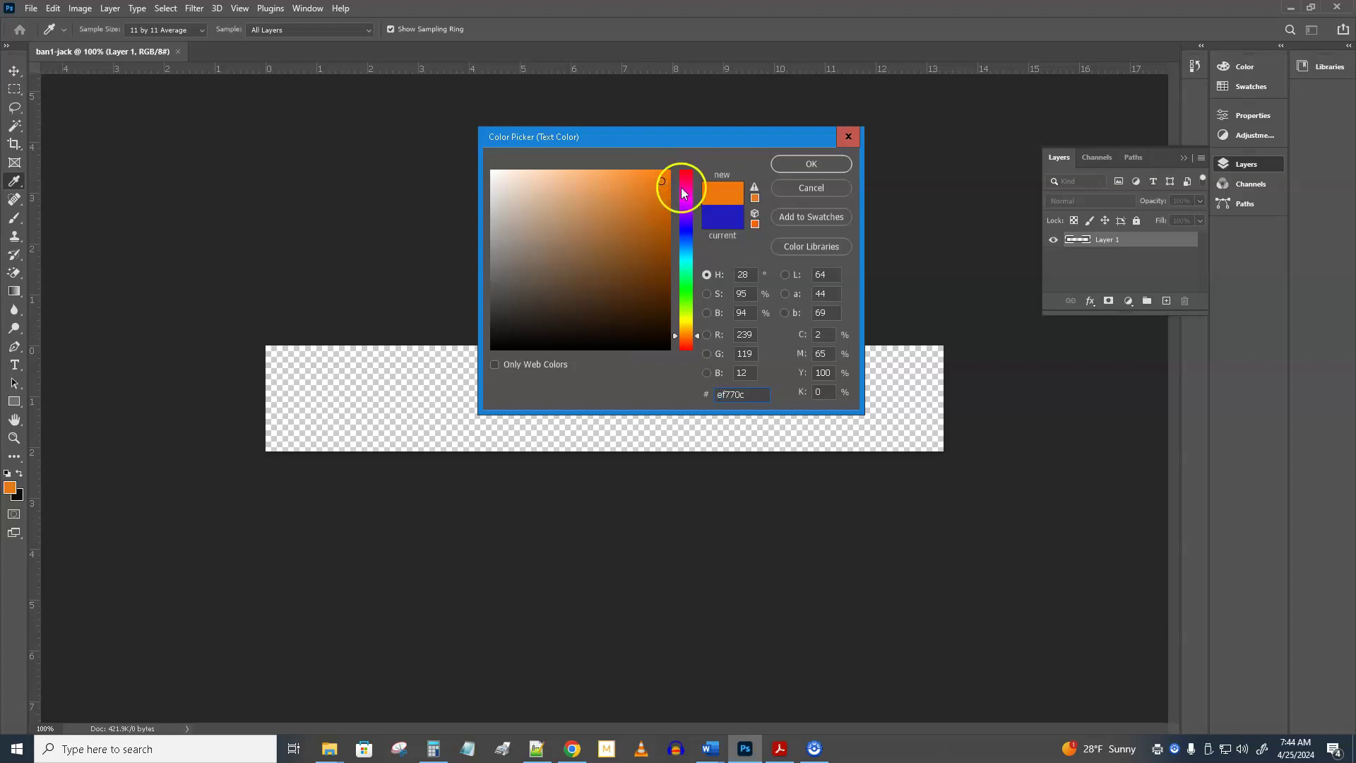
click(812, 164)
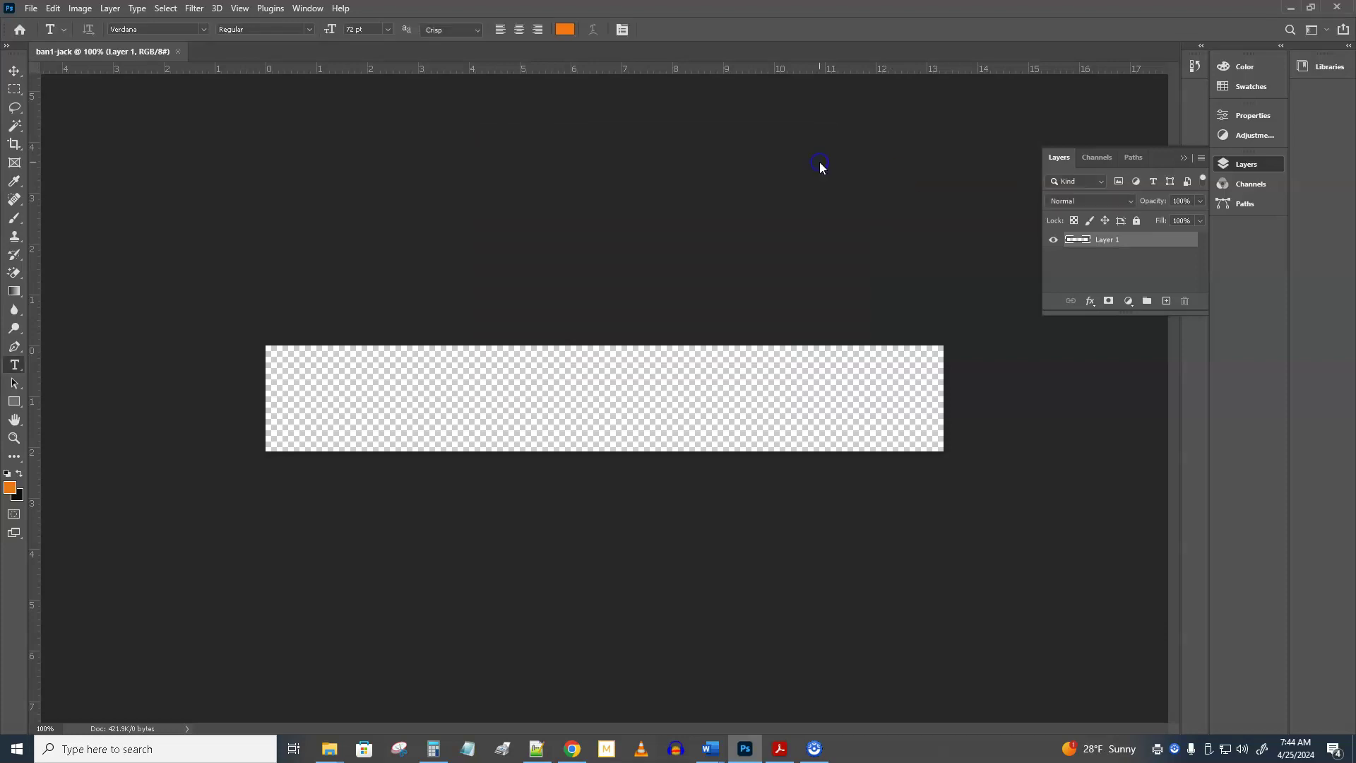
click(318, 390)
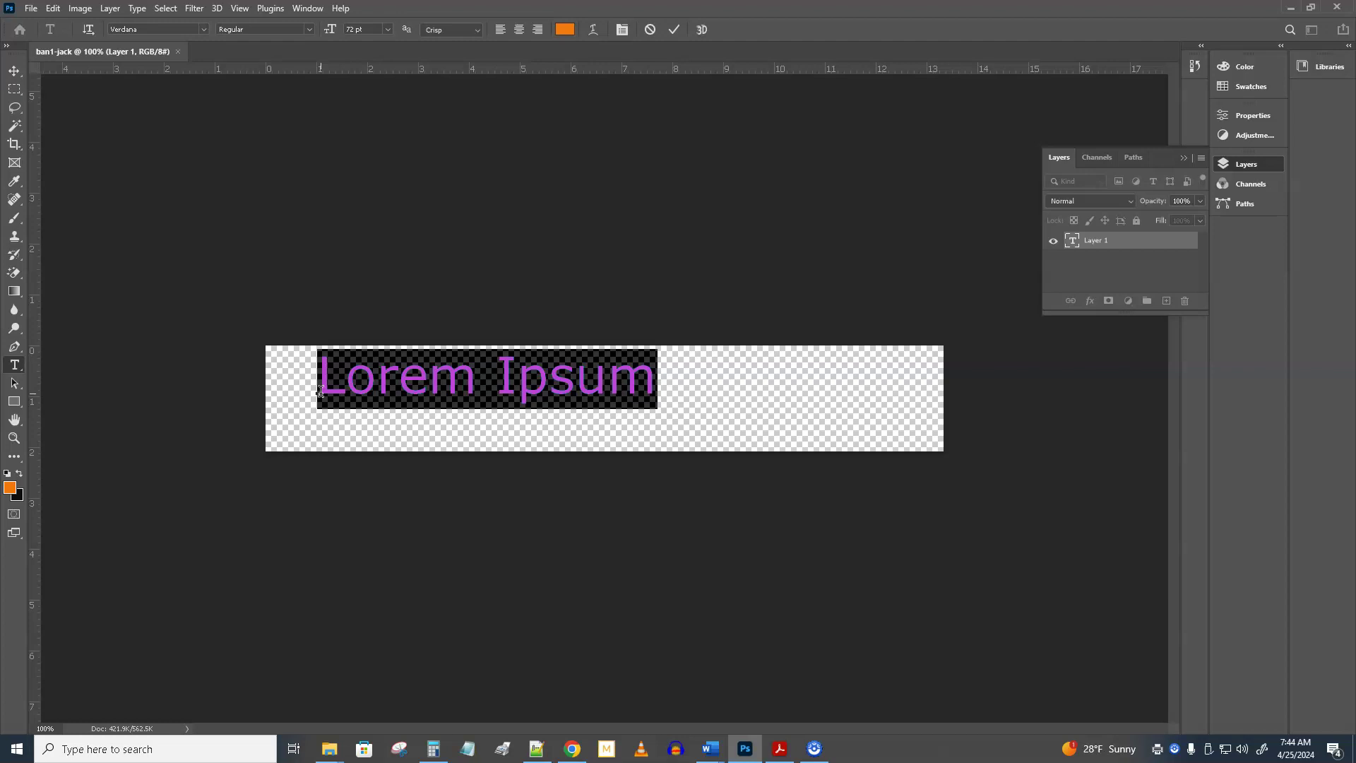
text(JACK DOWNS)
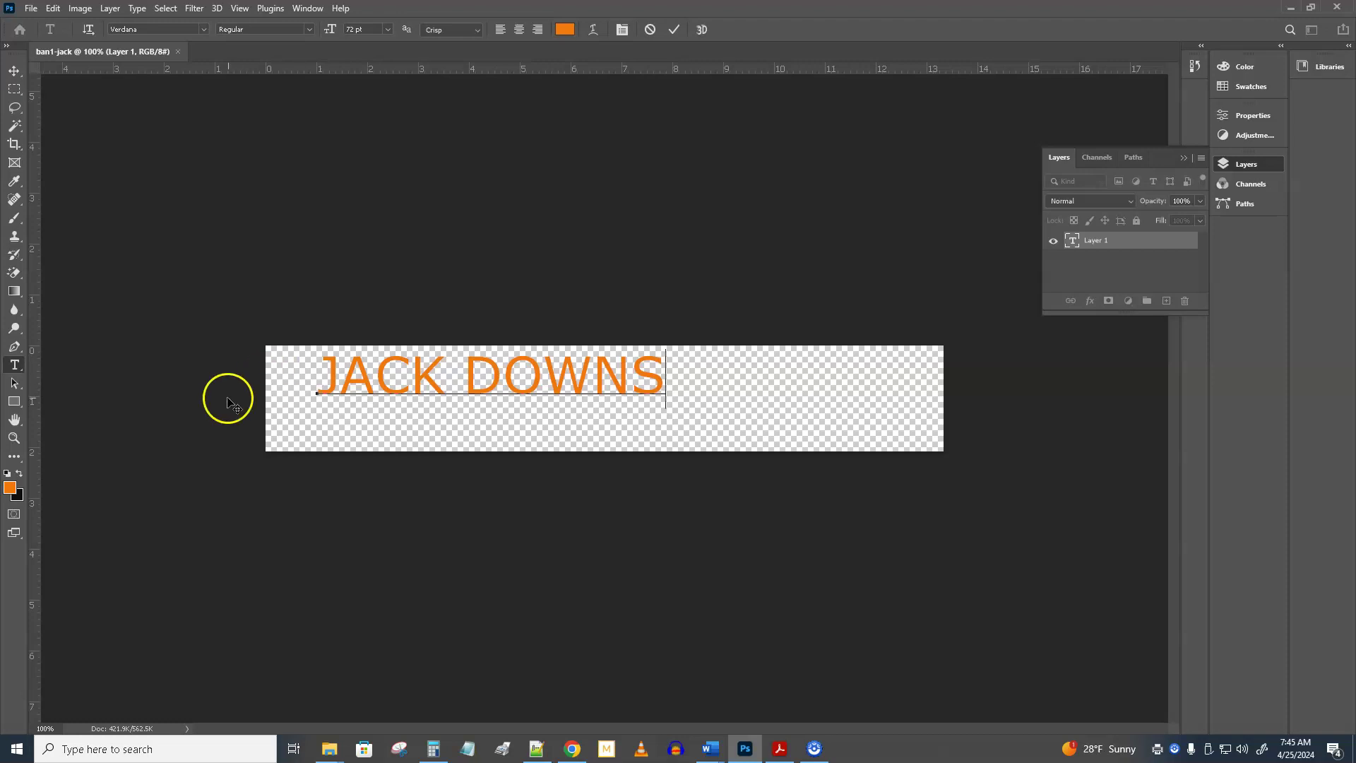
Step: Select the whole name text on the banner and change its font to Brush Script MT
double_click(361, 378)
click(345, 381)
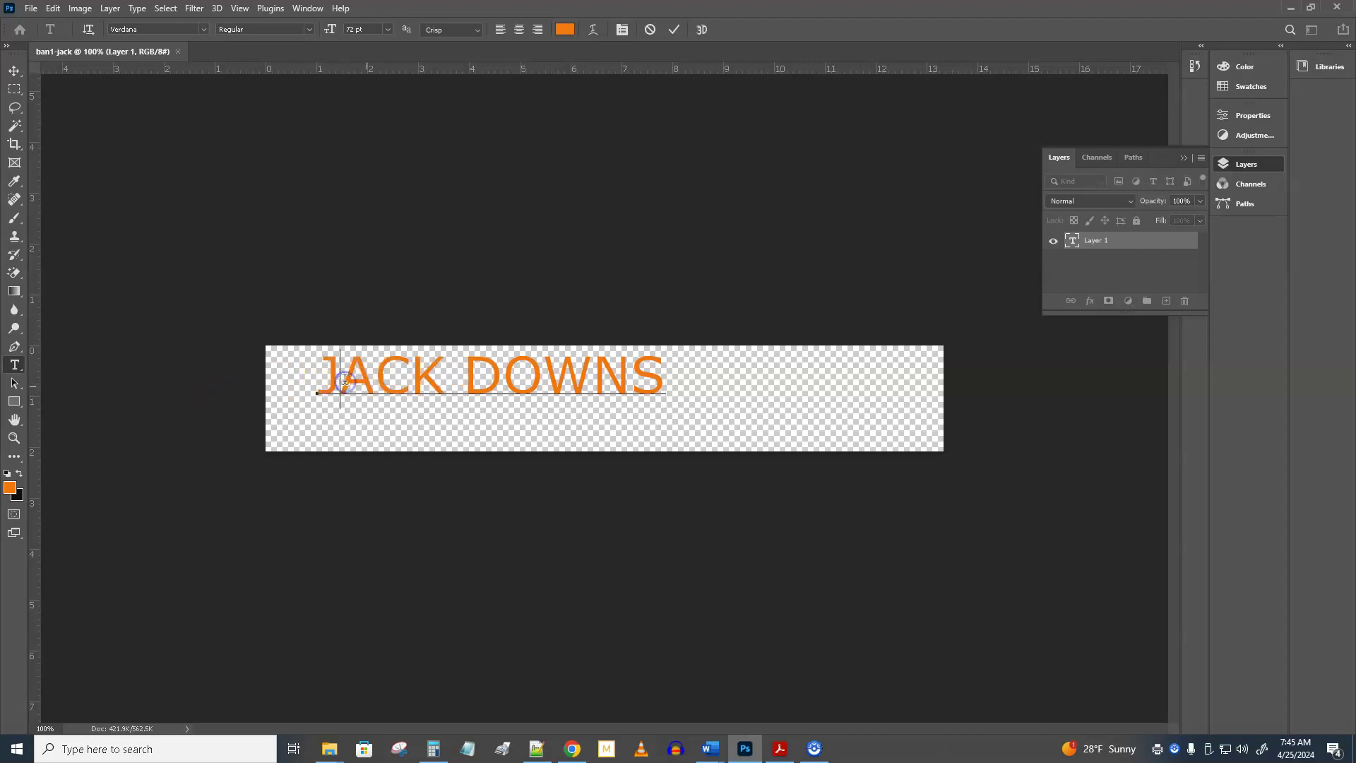
triple_click(387, 387)
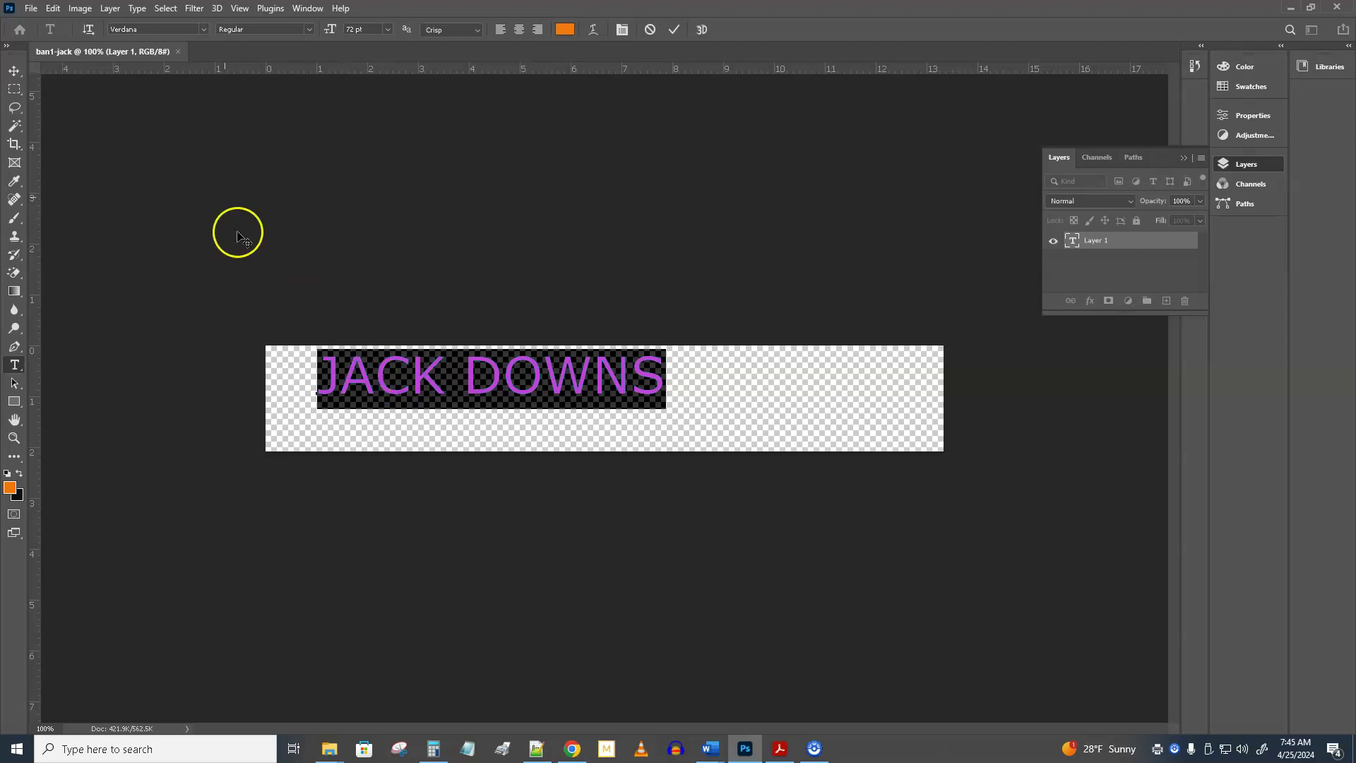
click(206, 29)
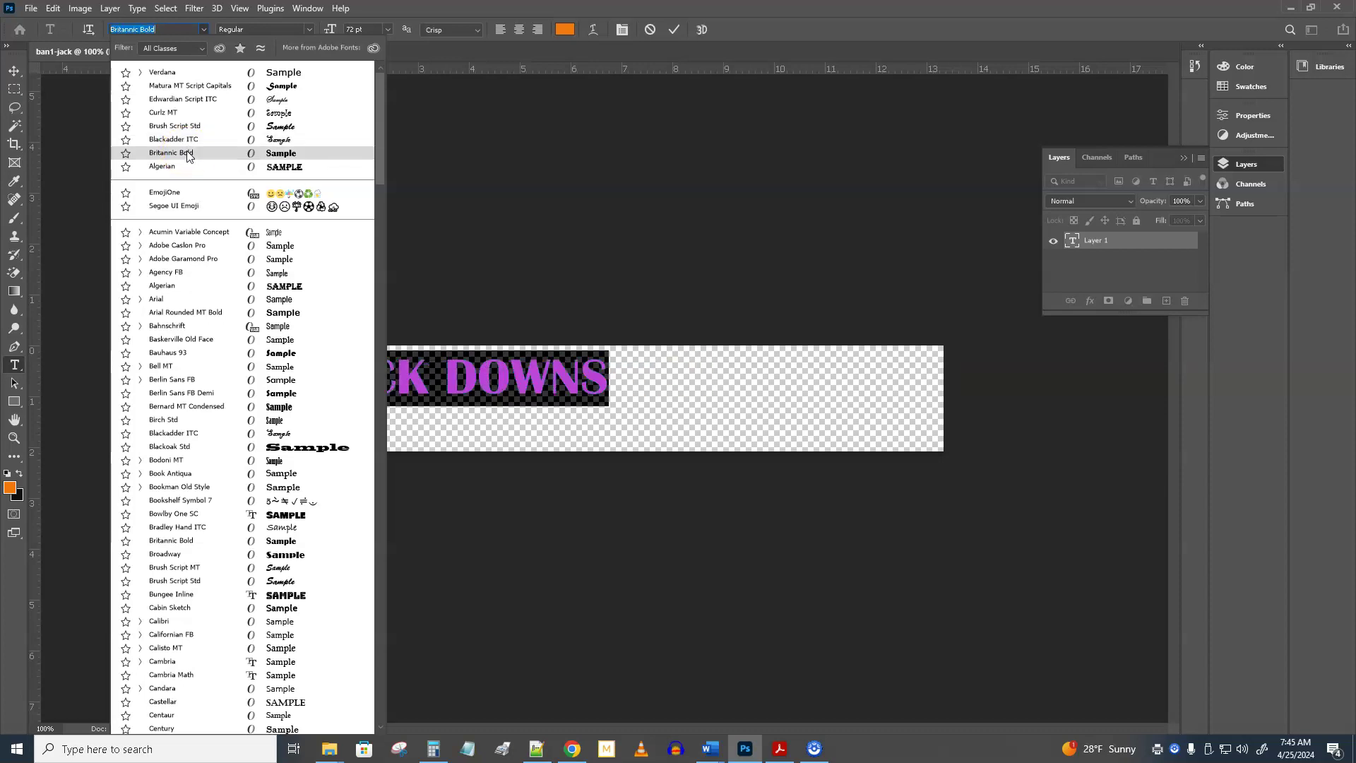
click(174, 167)
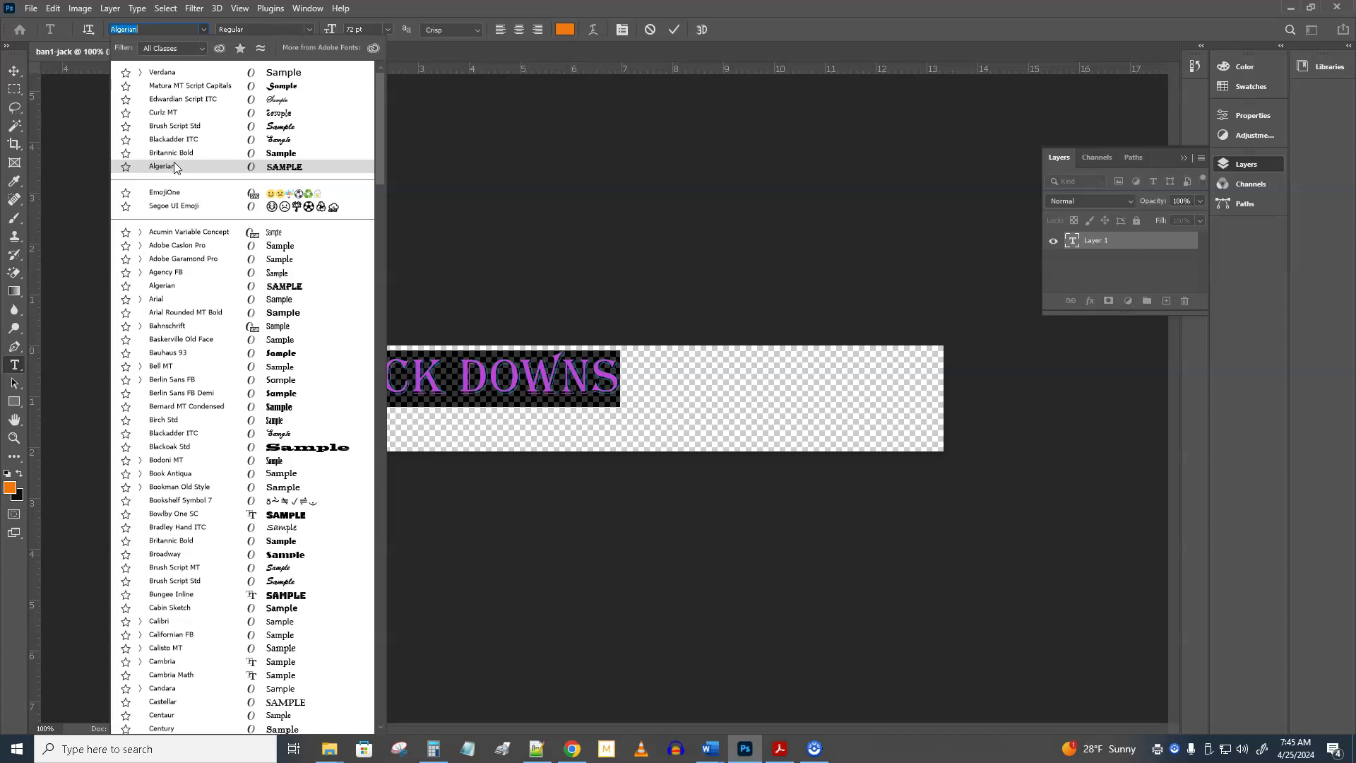
click(176, 193)
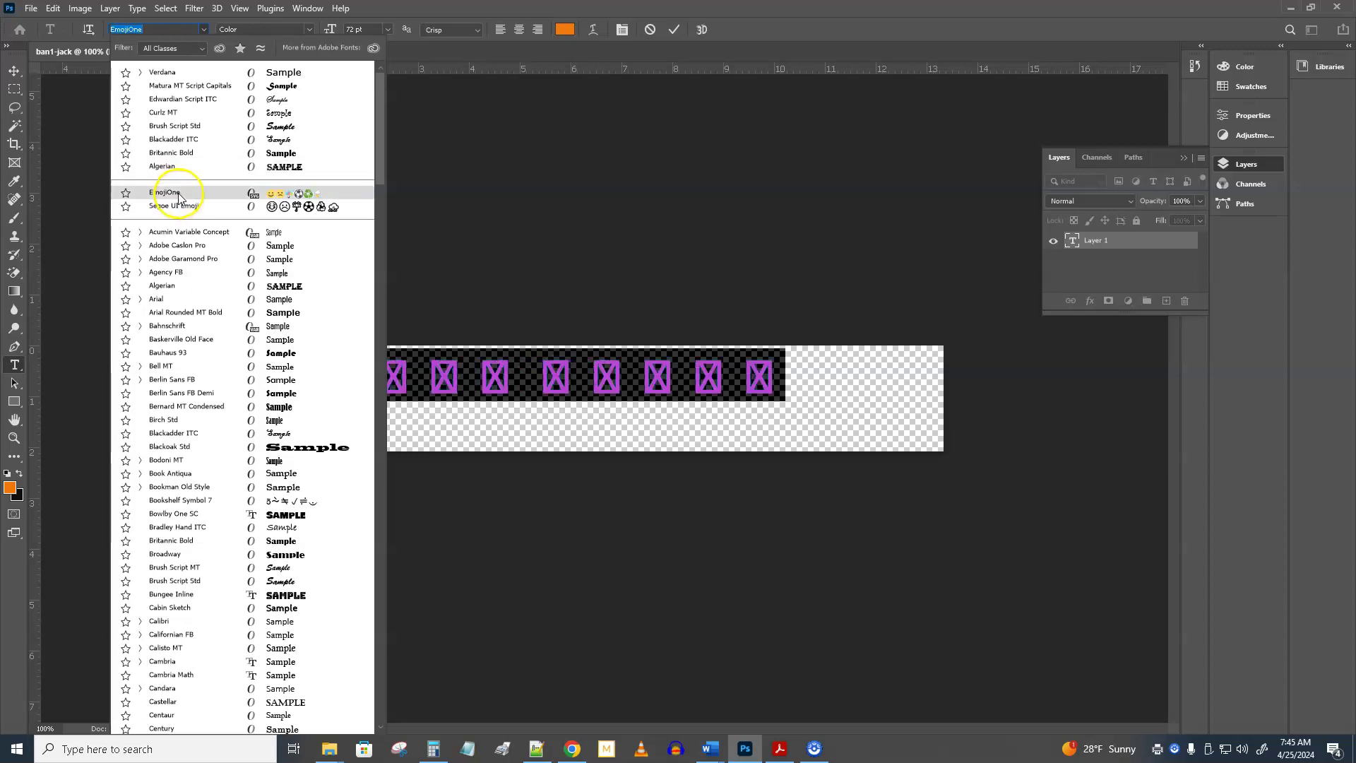
click(178, 206)
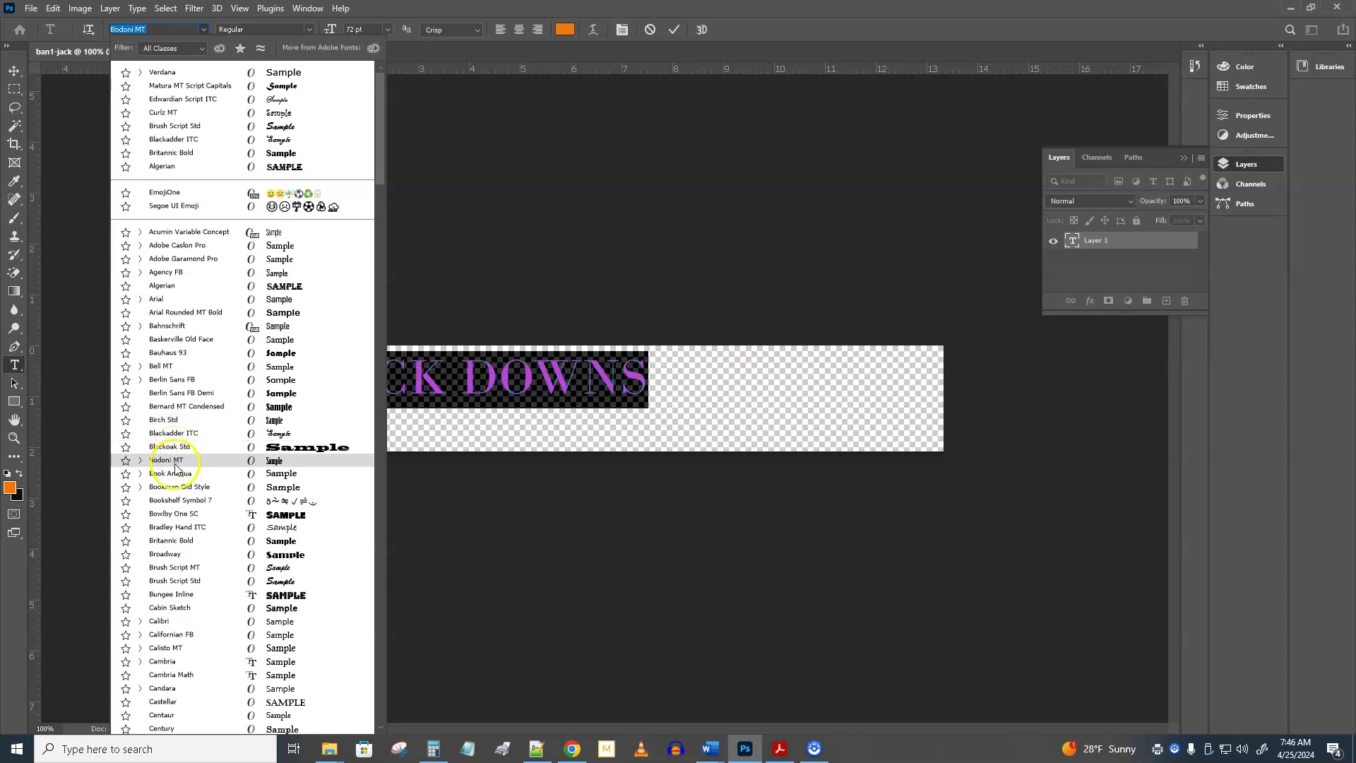
click(187, 570)
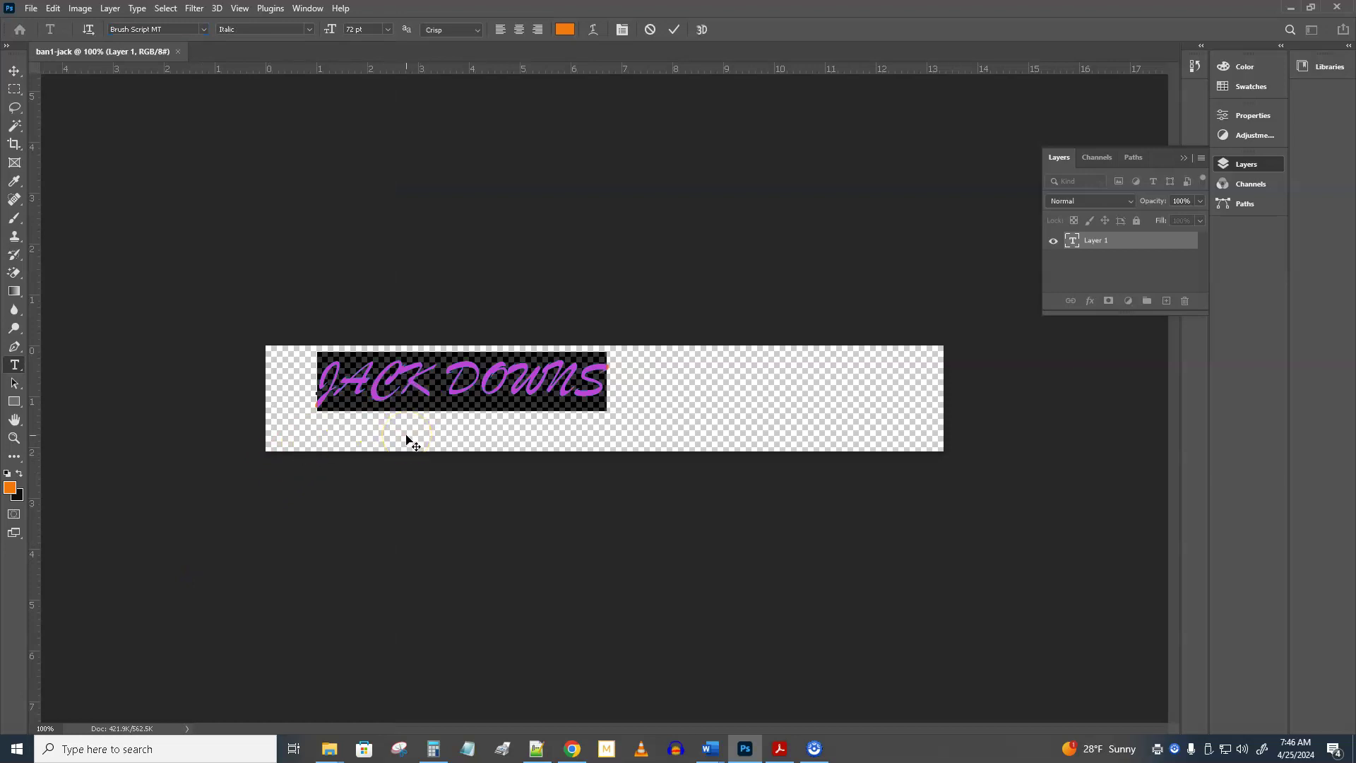
Step: Enlarge the name text to 120 pt and move it about 0.42 in left and 0.29 in down
click(474, 191)
click(362, 30)
key(Return)
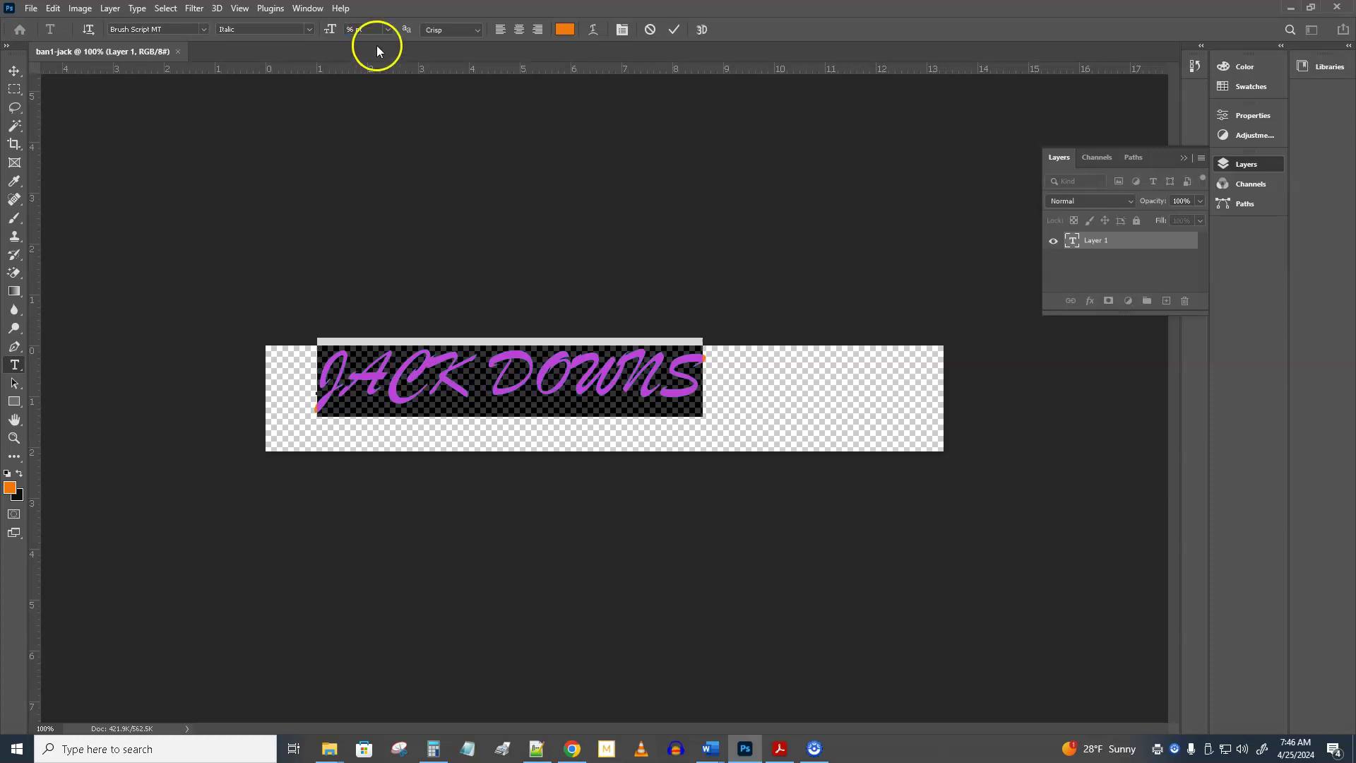
click(389, 28)
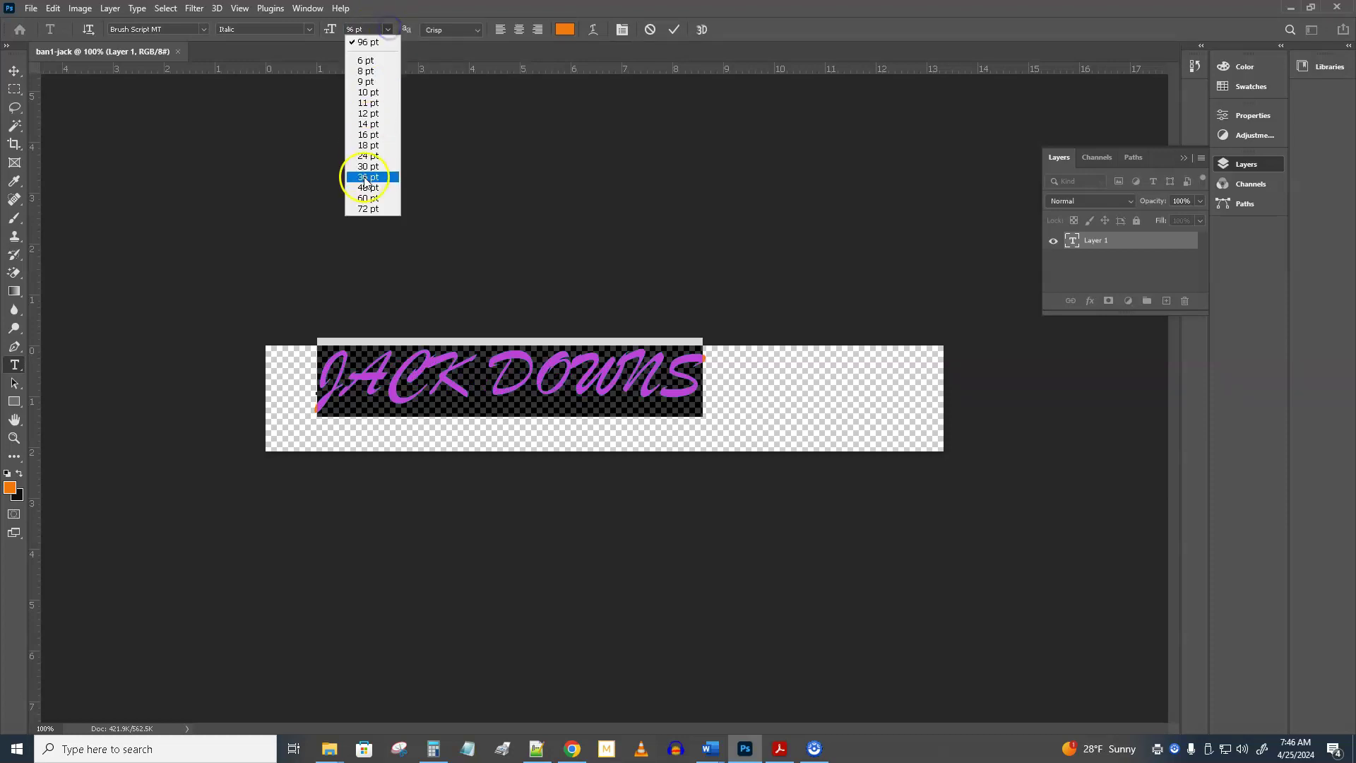
click(360, 41)
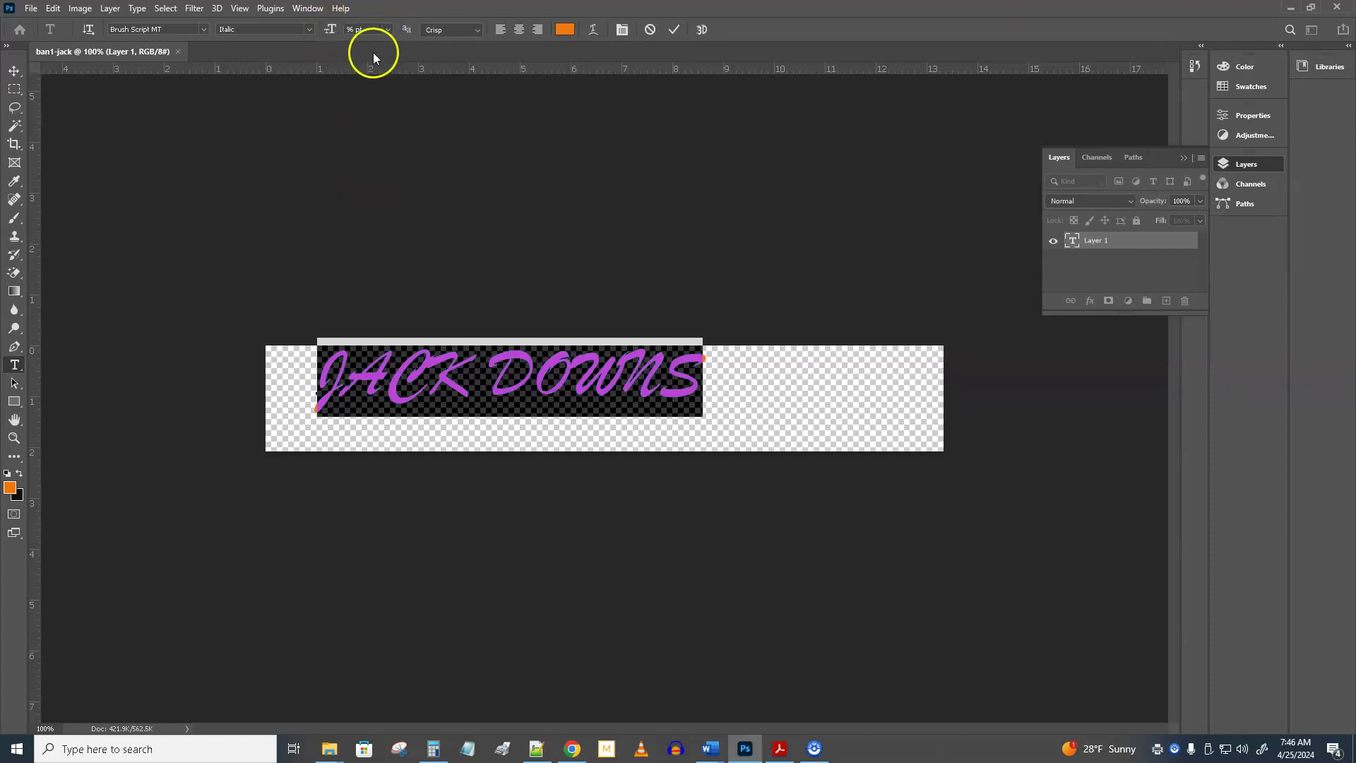
click(351, 29)
text(120)
key(Return)
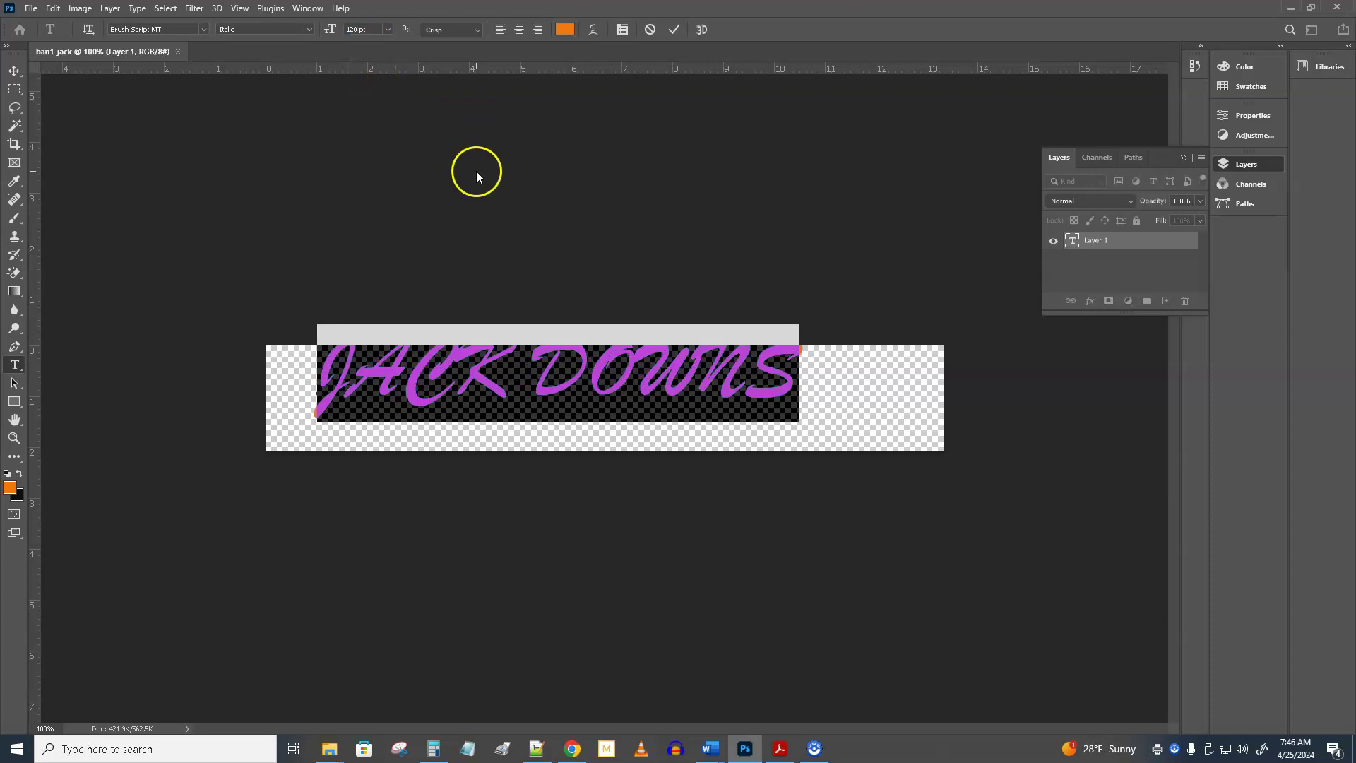
click(12, 71)
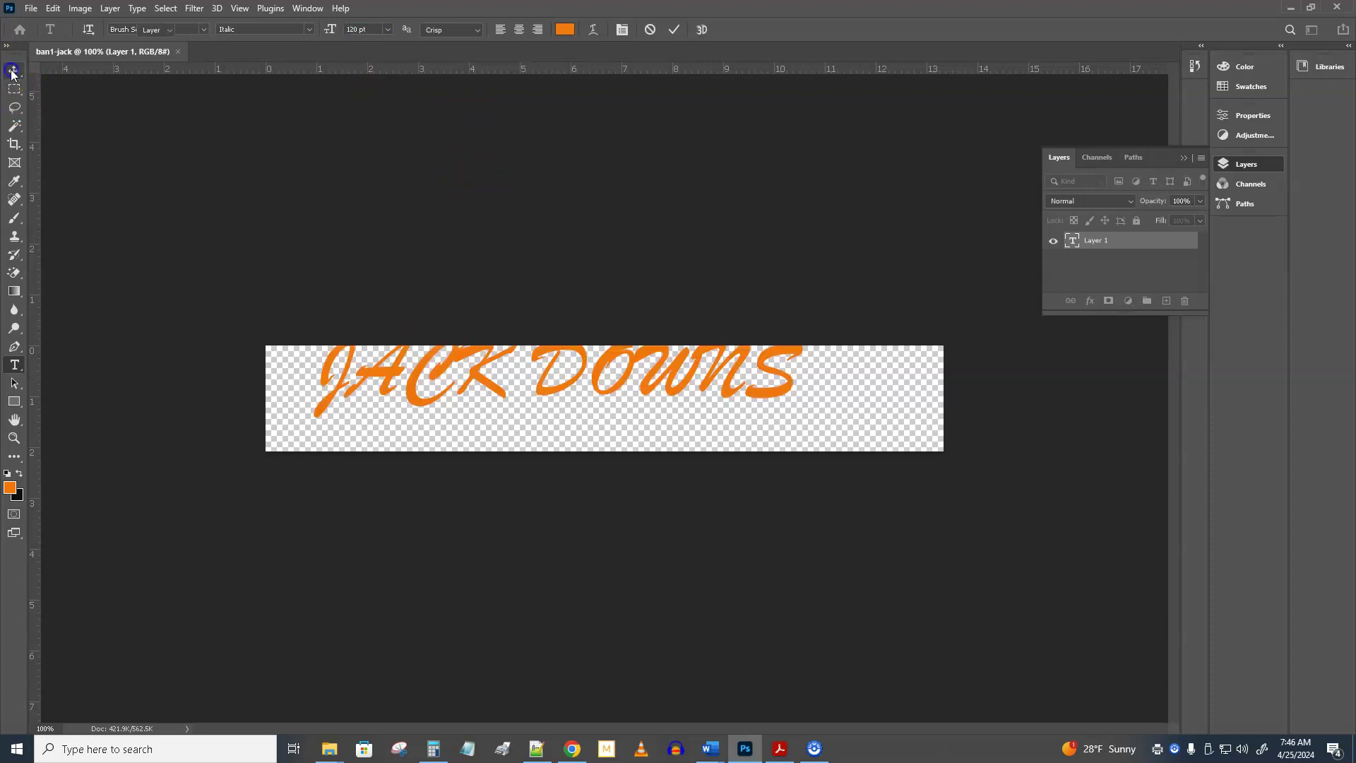
drag(430, 379, 400, 392)
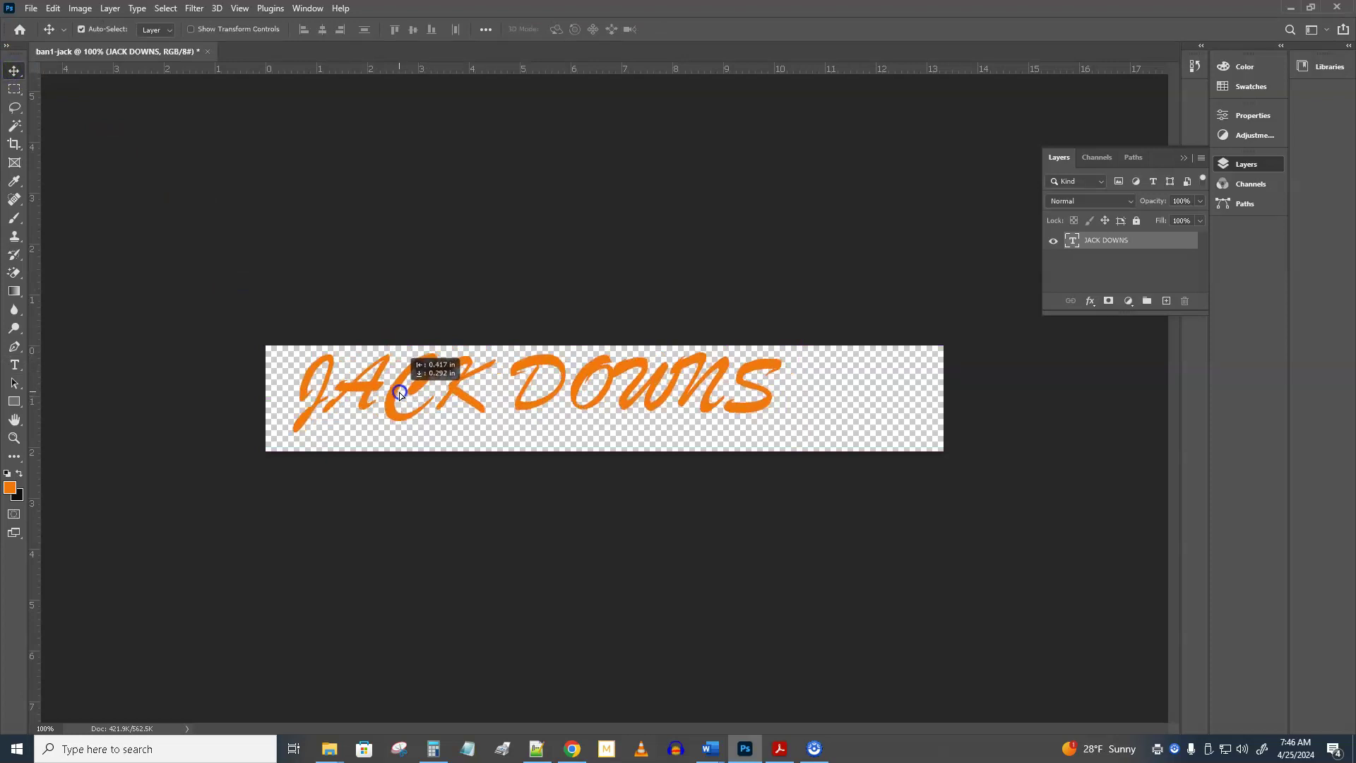
Step: Set the name text's size to 140 pt and move it about 0.17 in down so the letters fit inside the banner
double_click(401, 394)
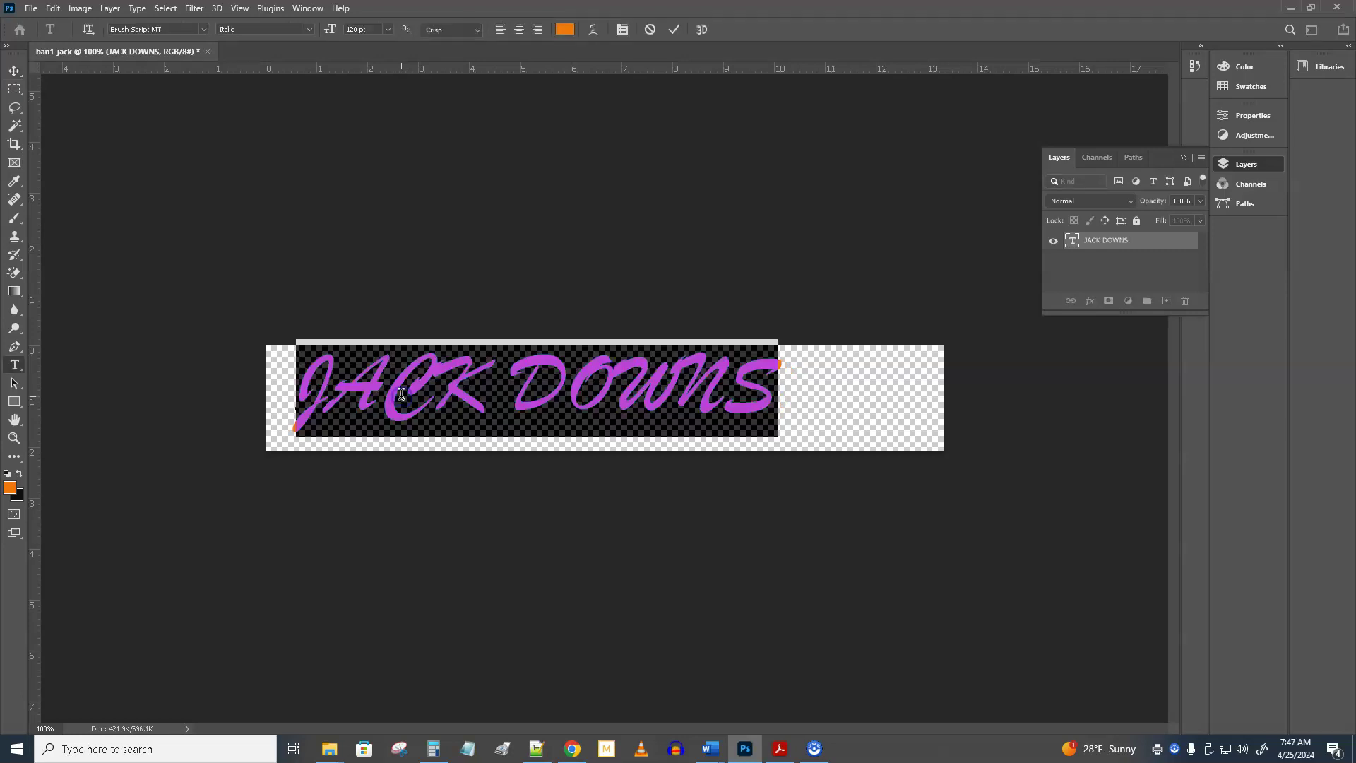
drag(374, 30, 344, 32)
text(140)
key(Return)
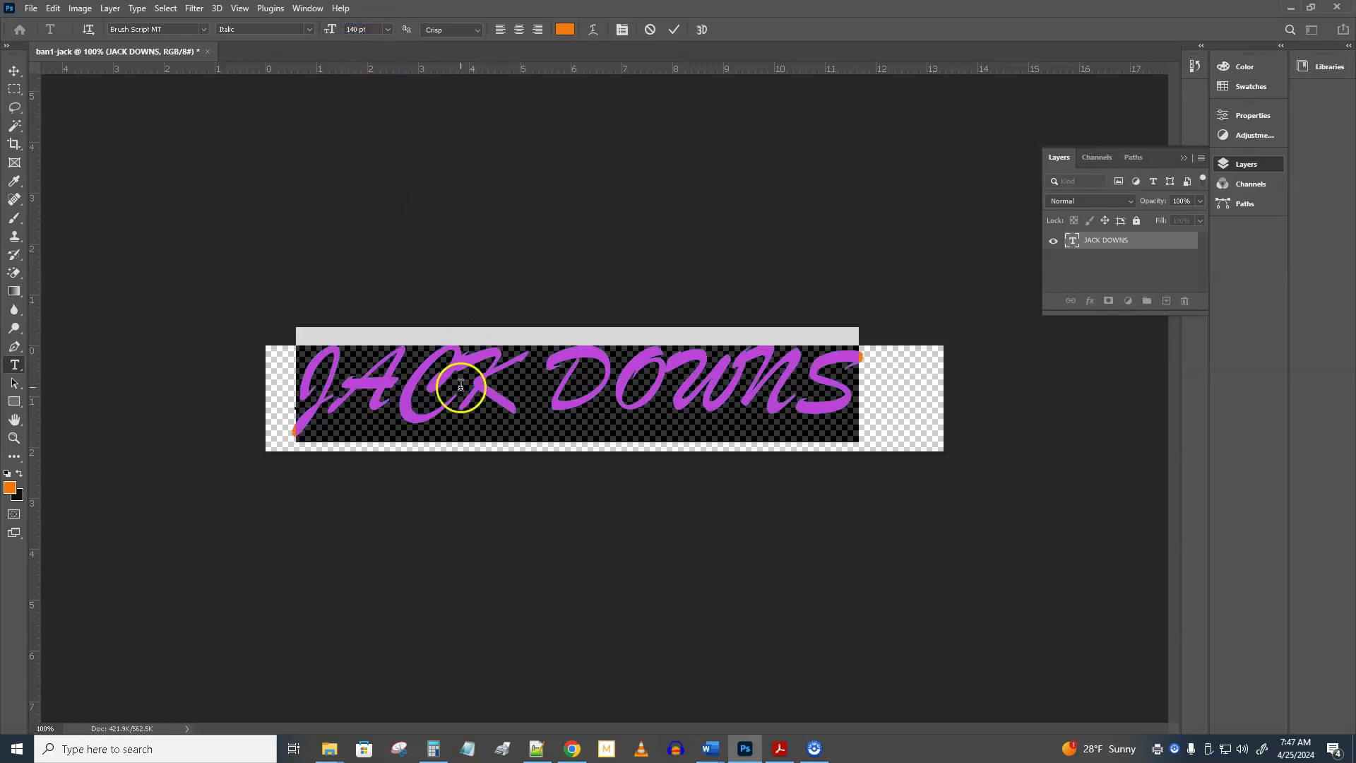
click(13, 72)
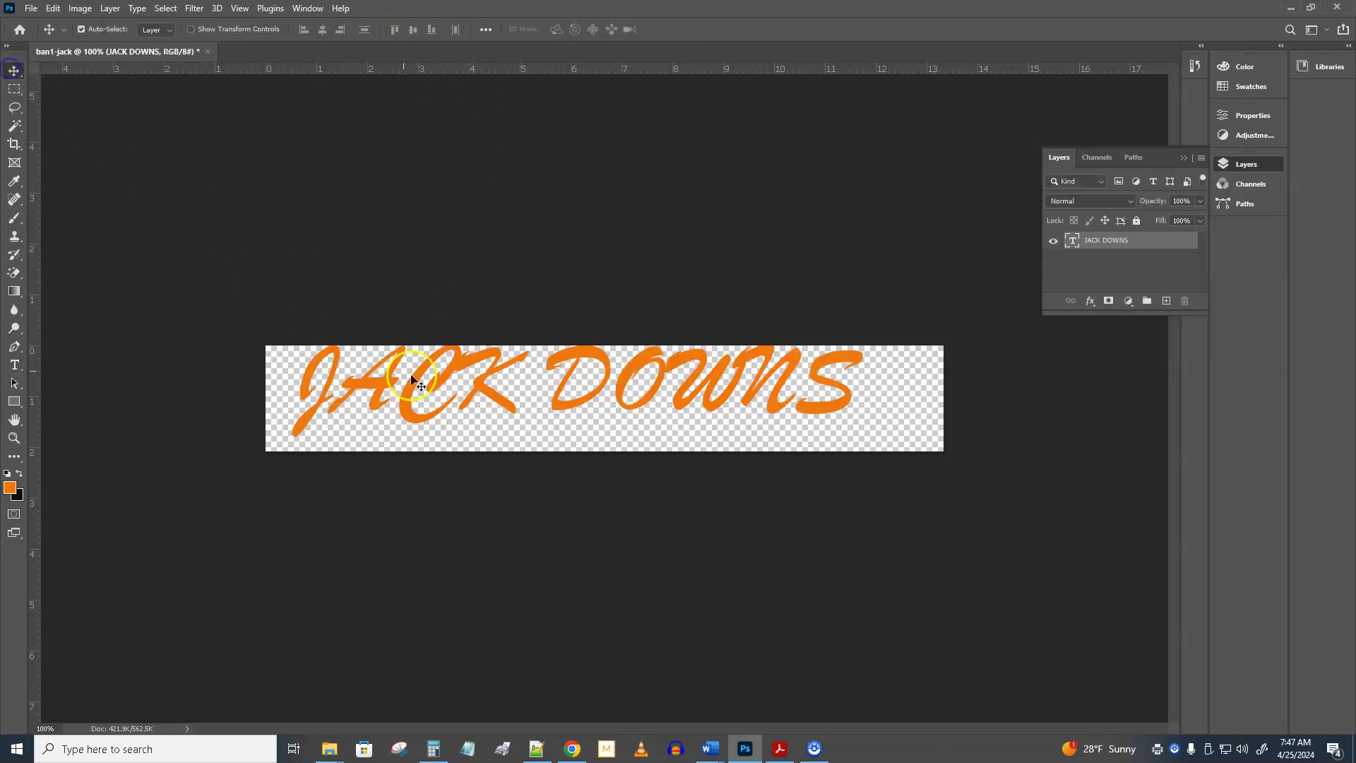
drag(482, 387, 481, 399)
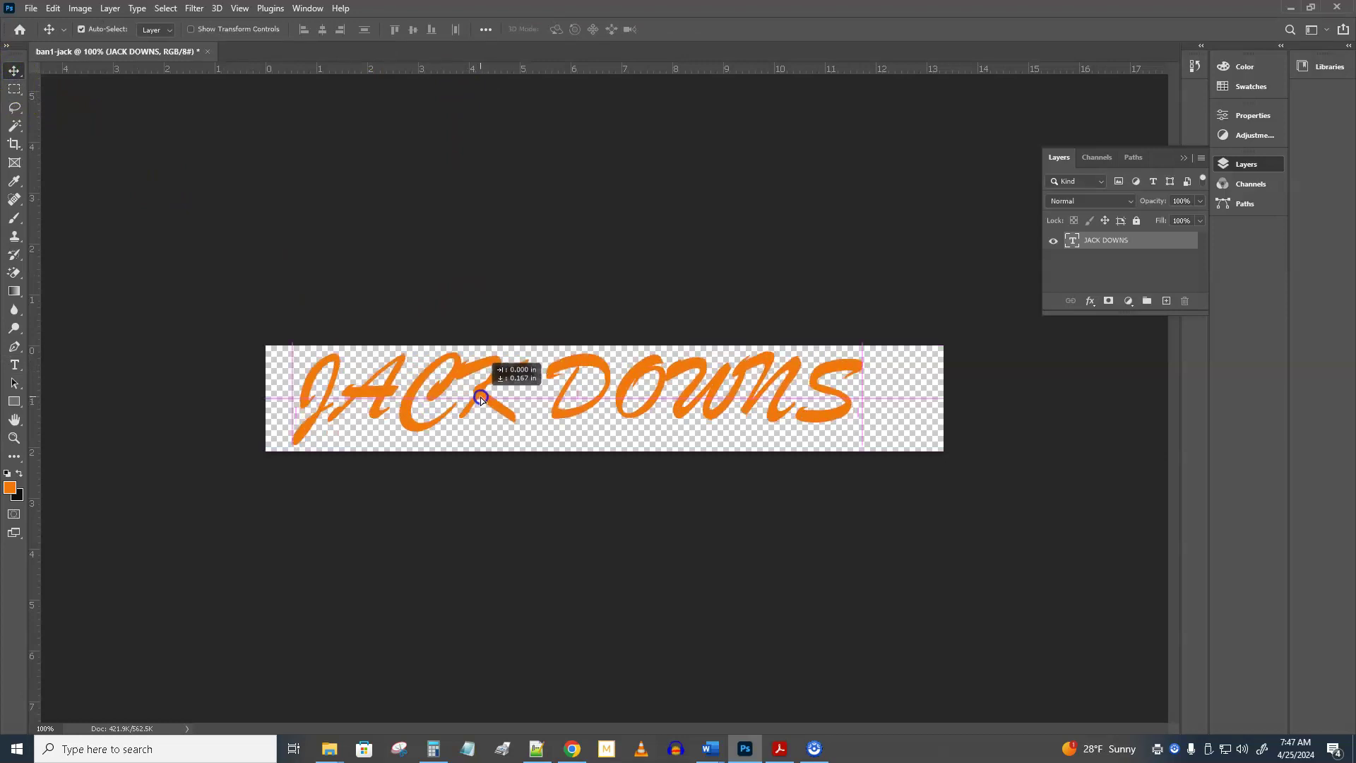
drag(481, 400, 483, 395)
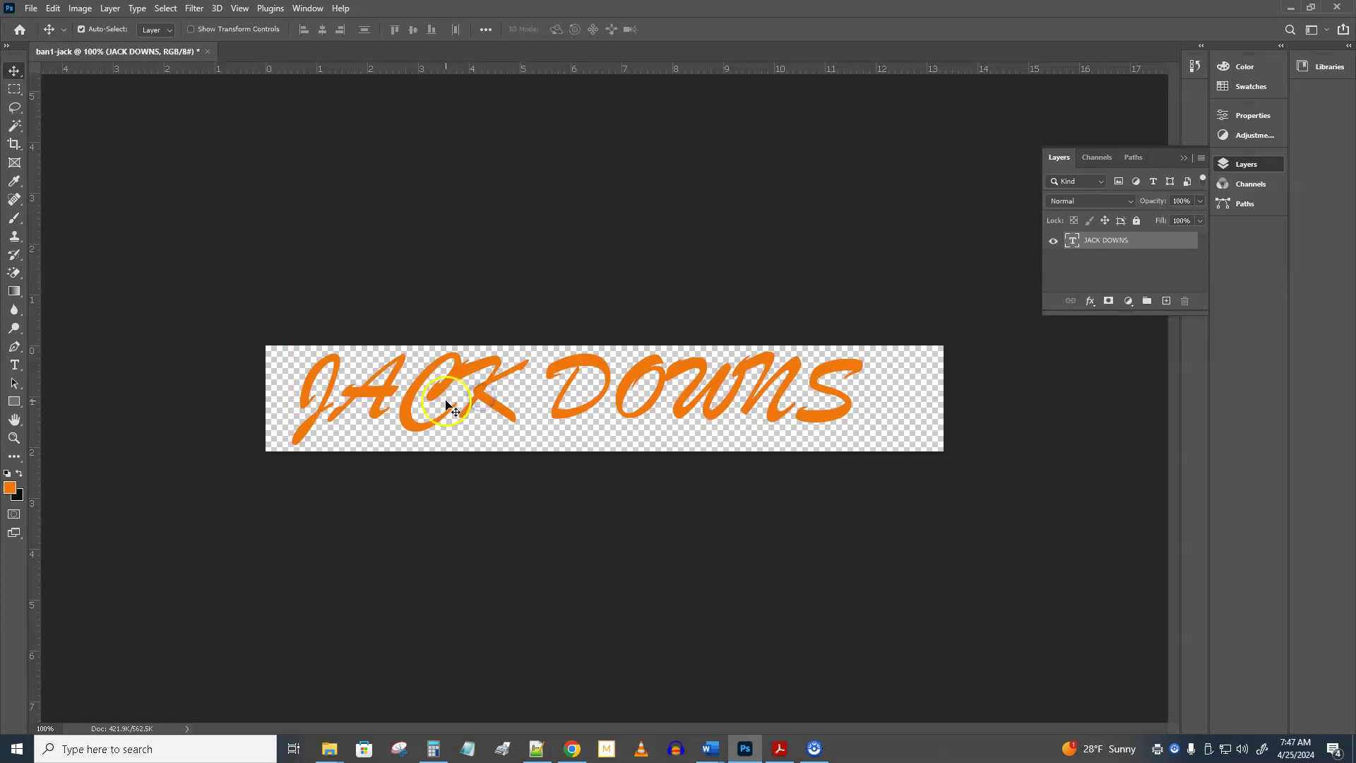
double_click(446, 396)
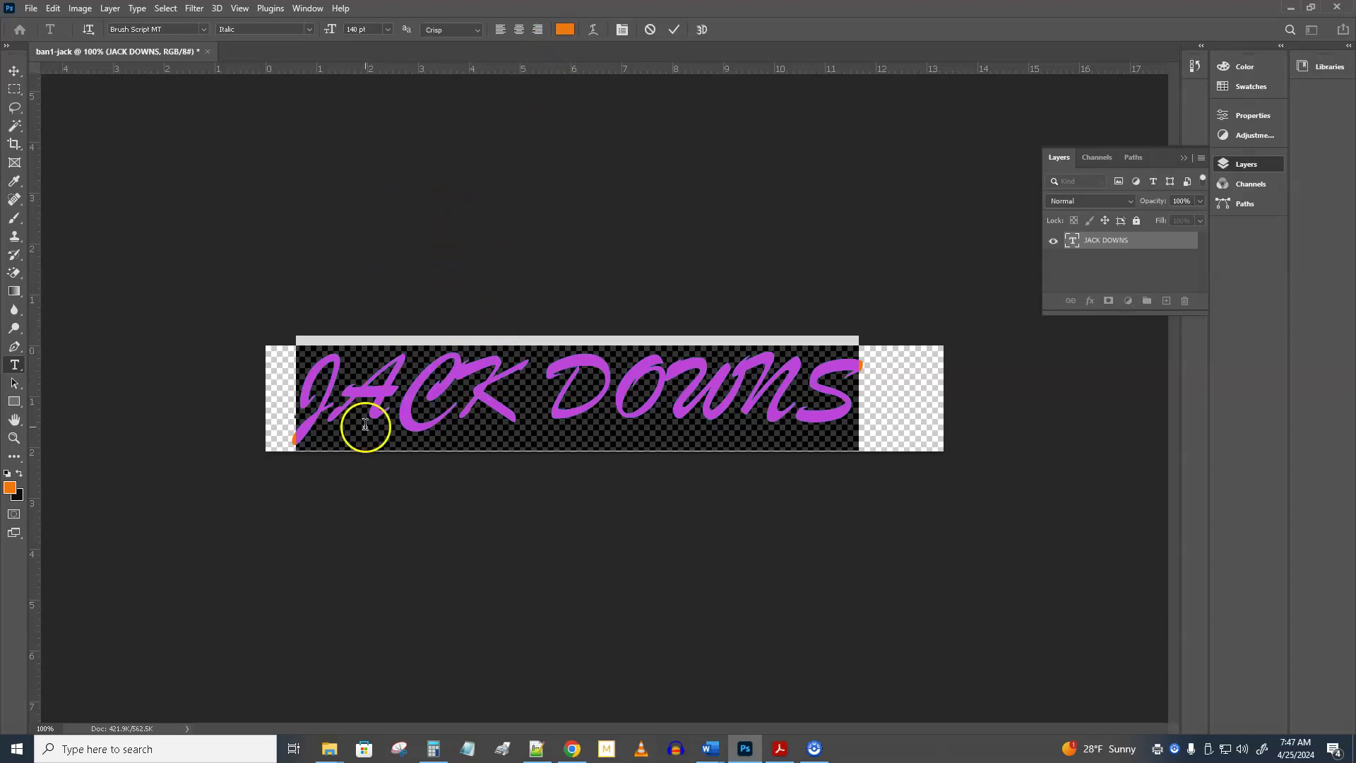
click(14, 70)
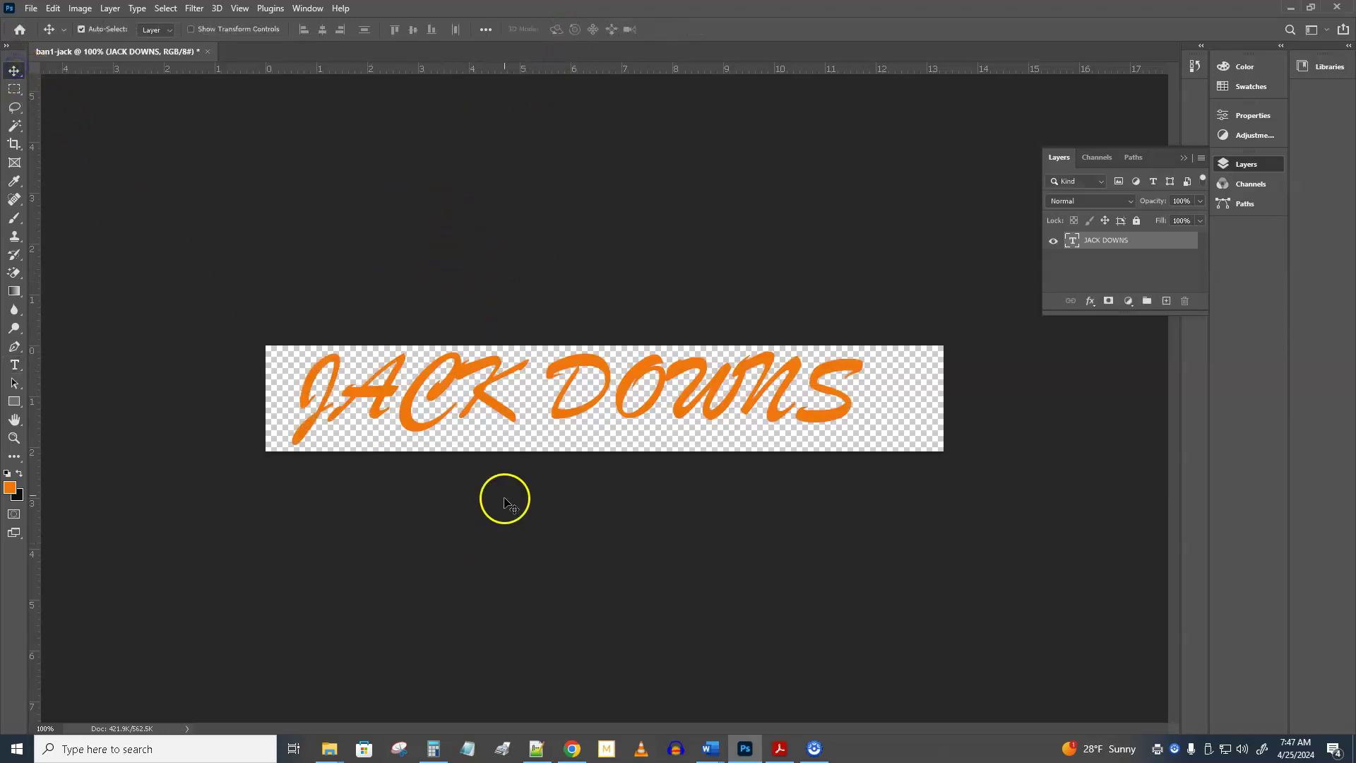
Step: Use Free Transform to stretch the name text on both sides to about 112% width, keeping its height at 100%
click(461, 391)
click(463, 394)
key(ctrl)
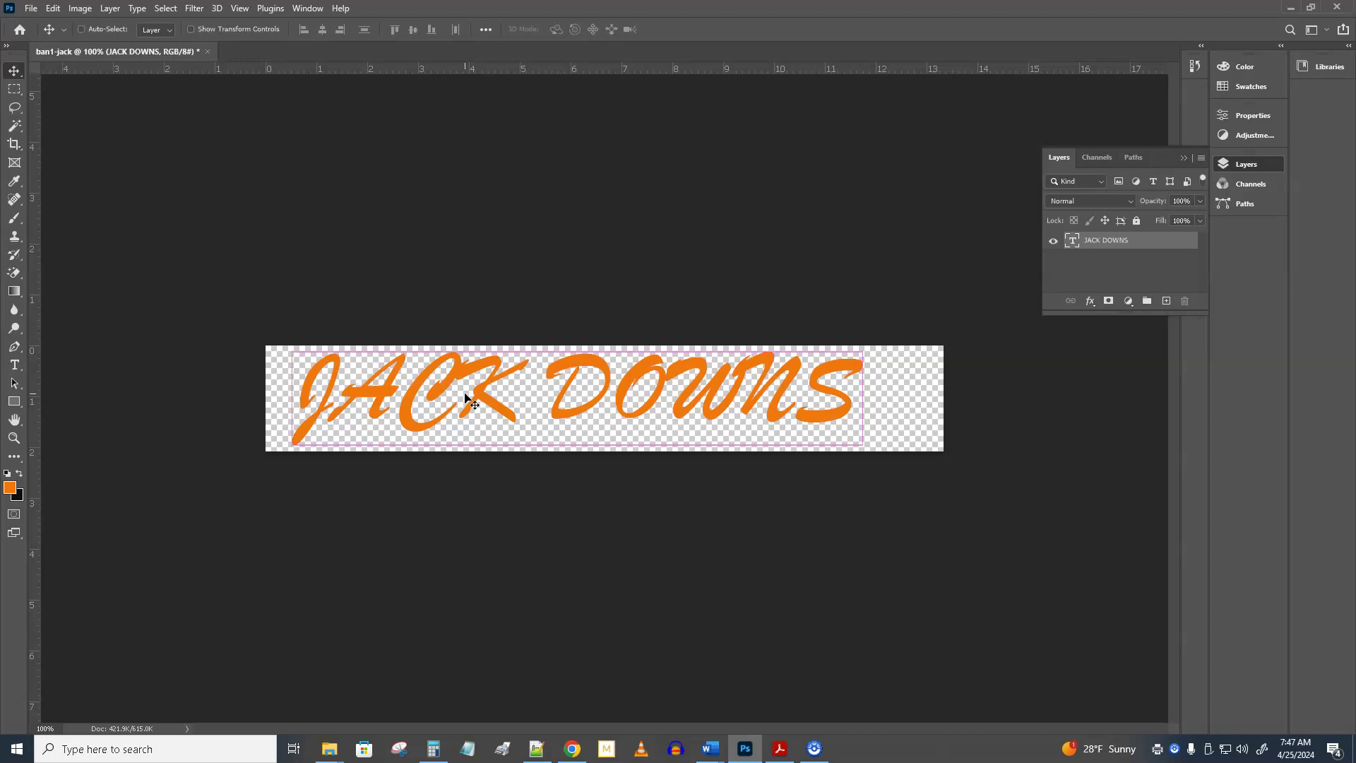
key(ctrl+t)
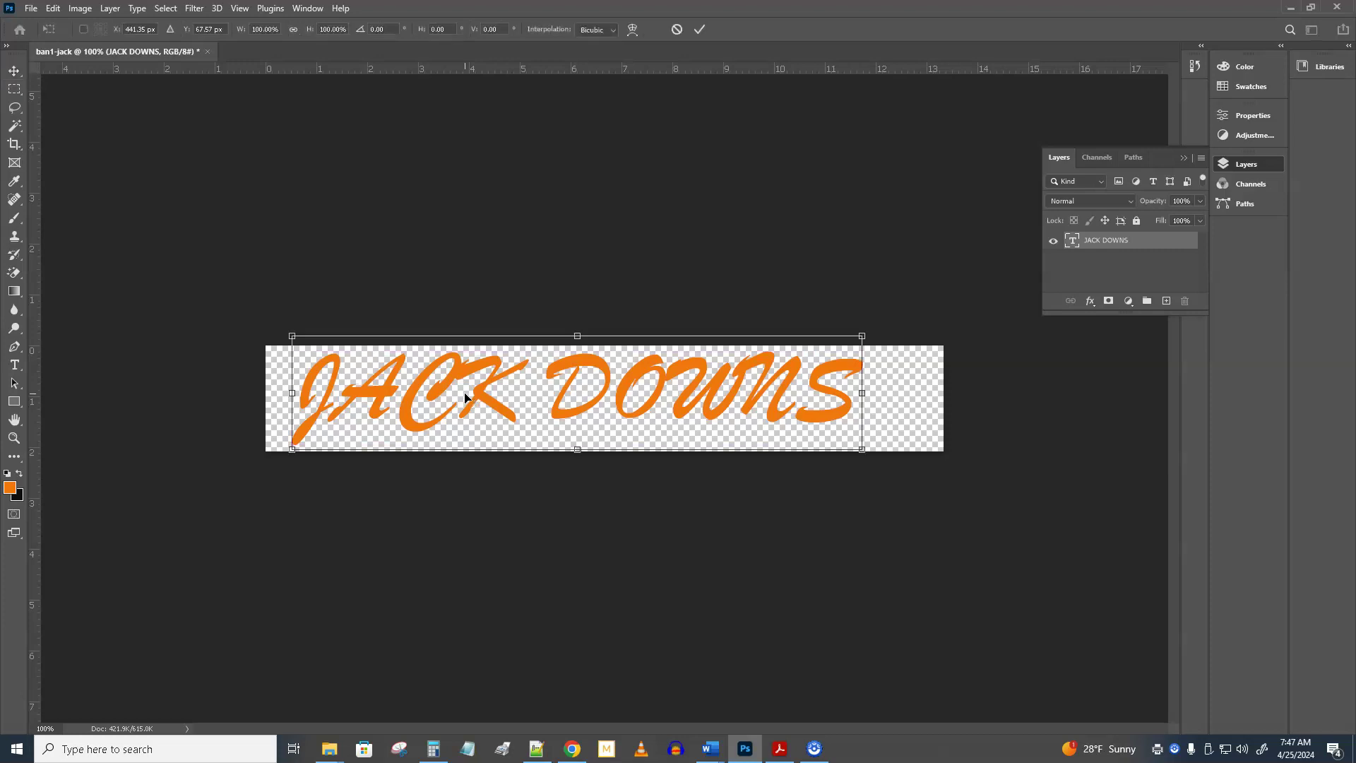
drag(863, 393, 923, 395)
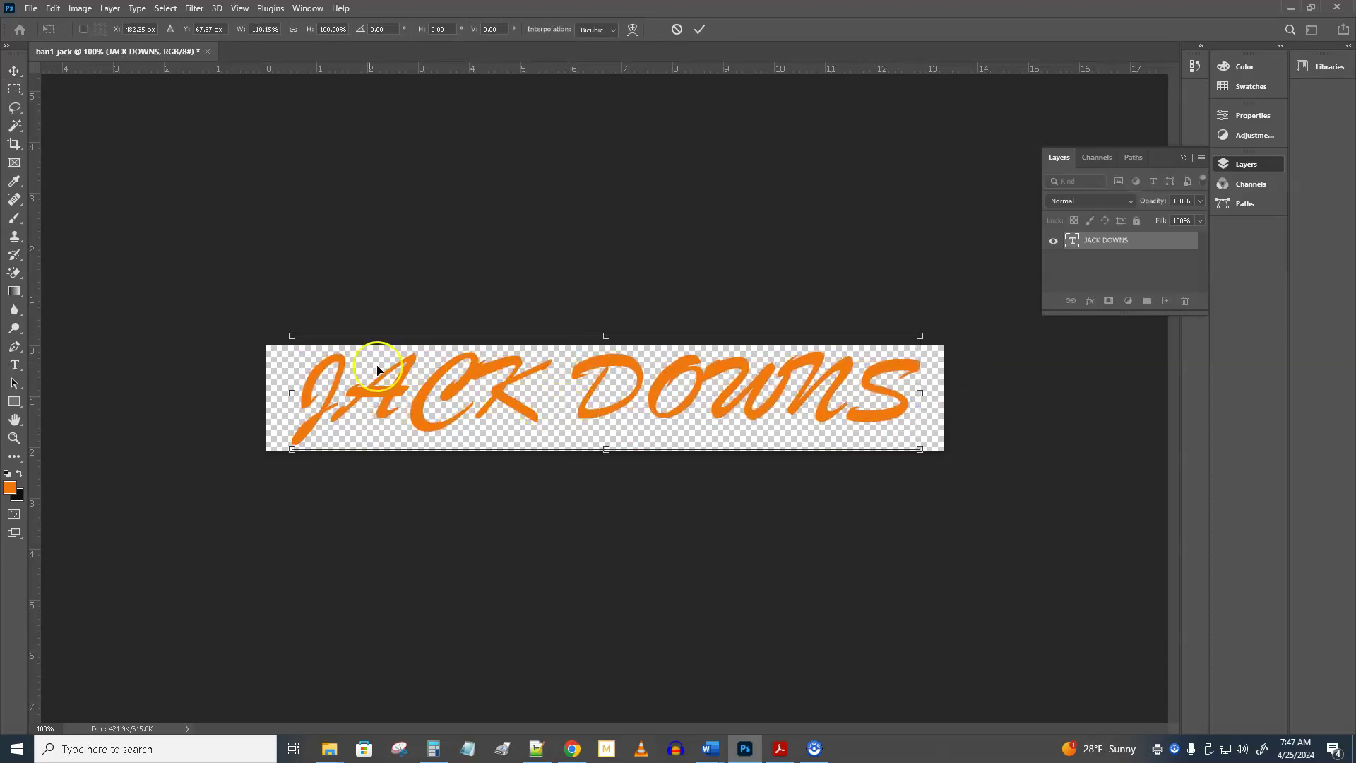
drag(294, 392, 285, 394)
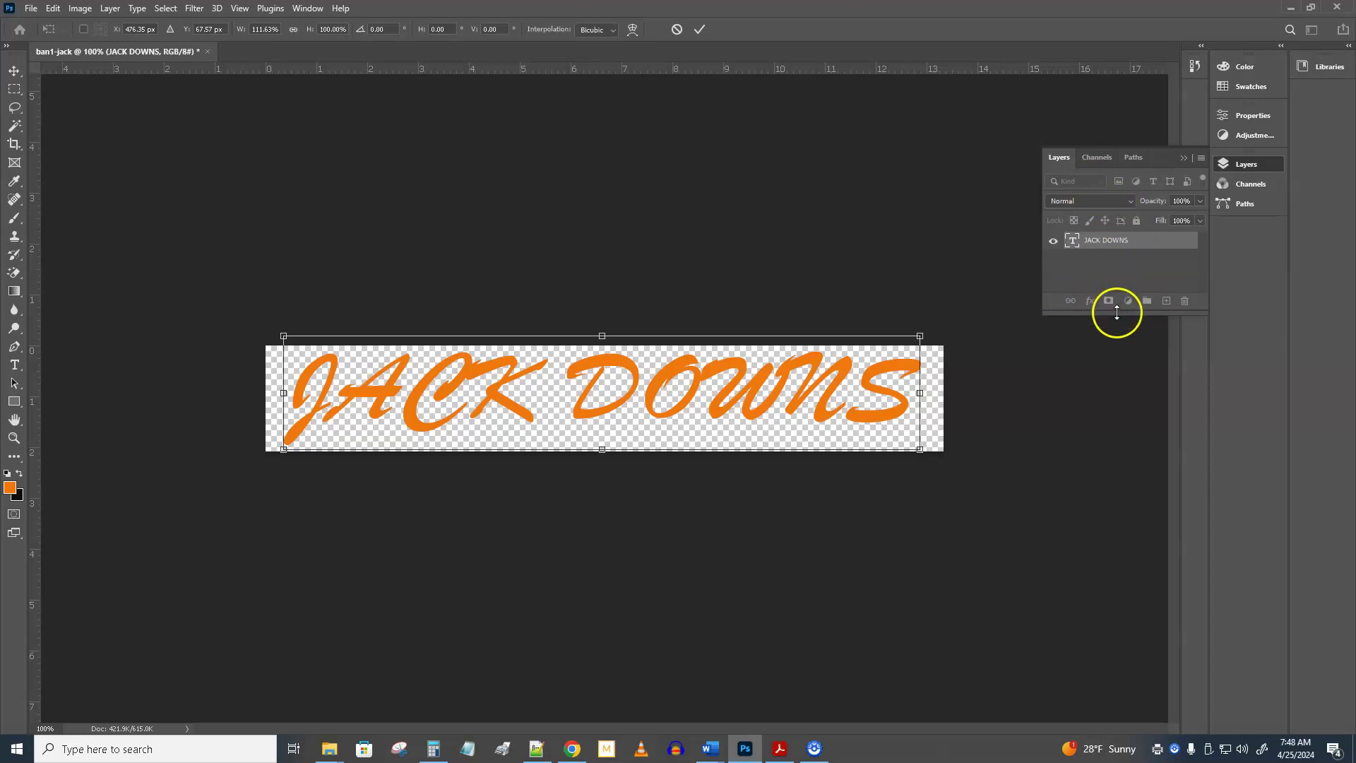
click(14, 71)
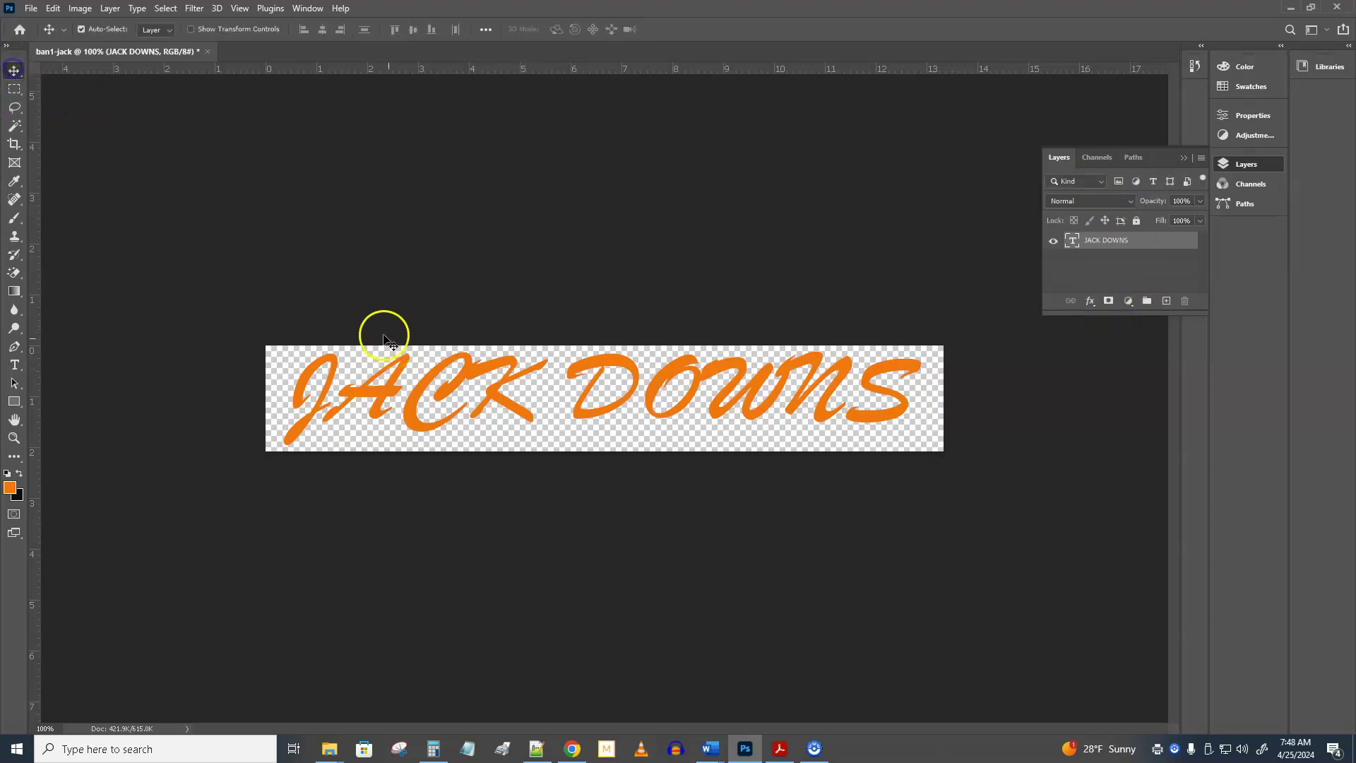
Step: Add Bevel & Emboss and Inner Shadow effects with their preset values to the name text layer
click(1091, 301)
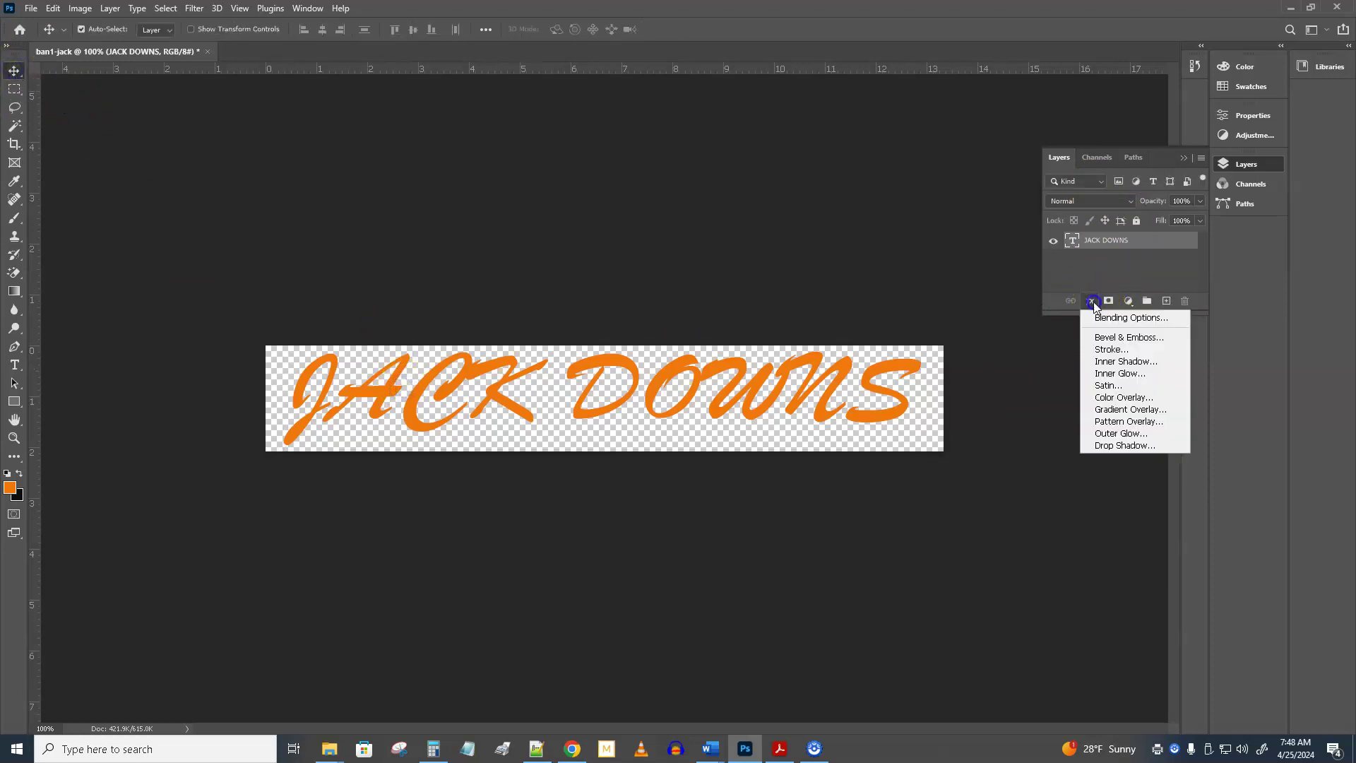
click(1120, 374)
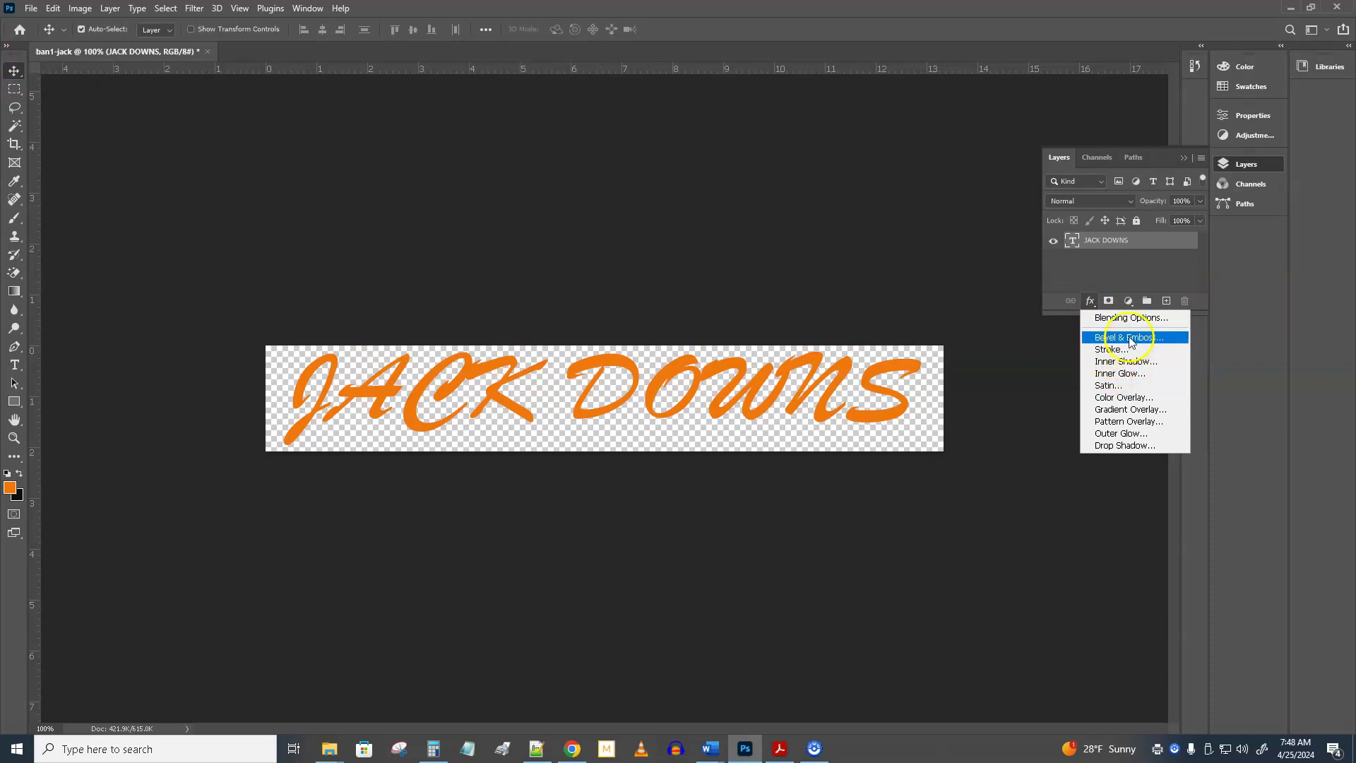
click(1129, 338)
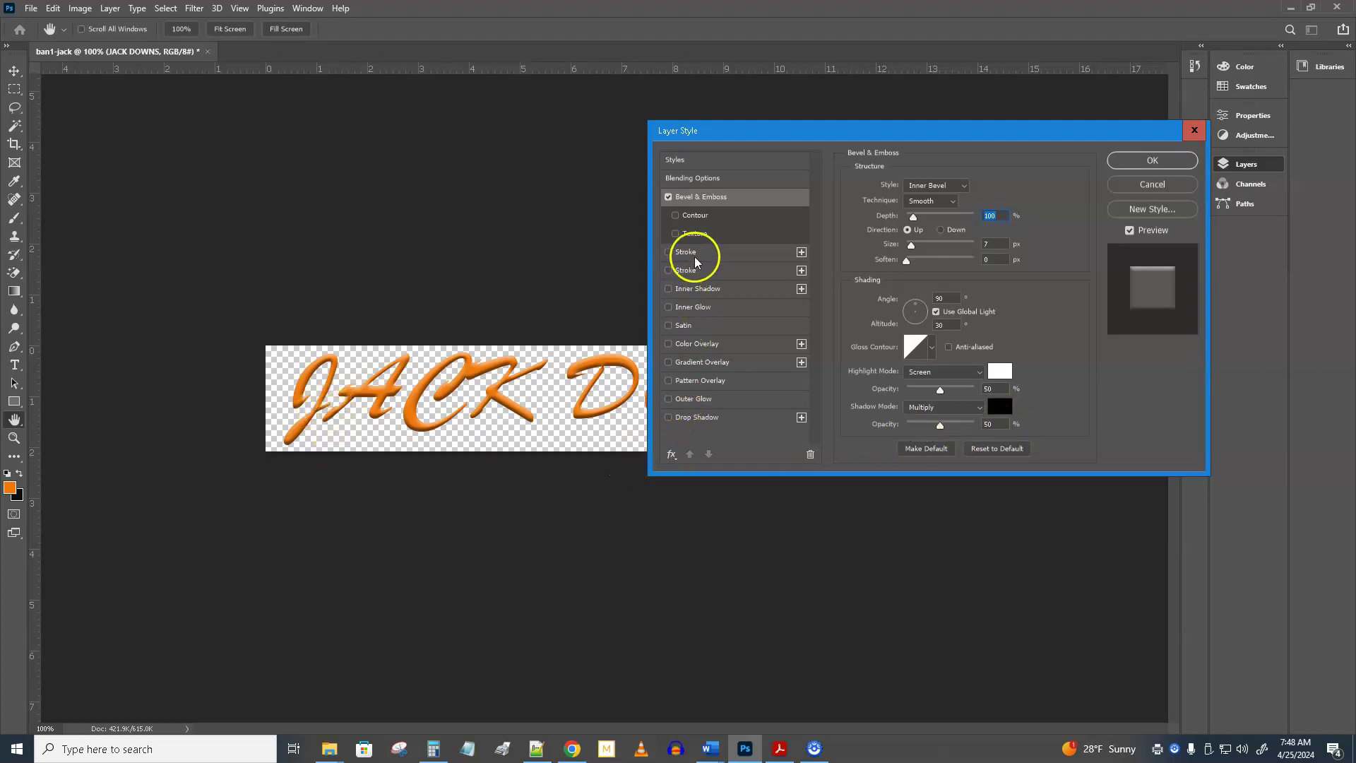
click(697, 290)
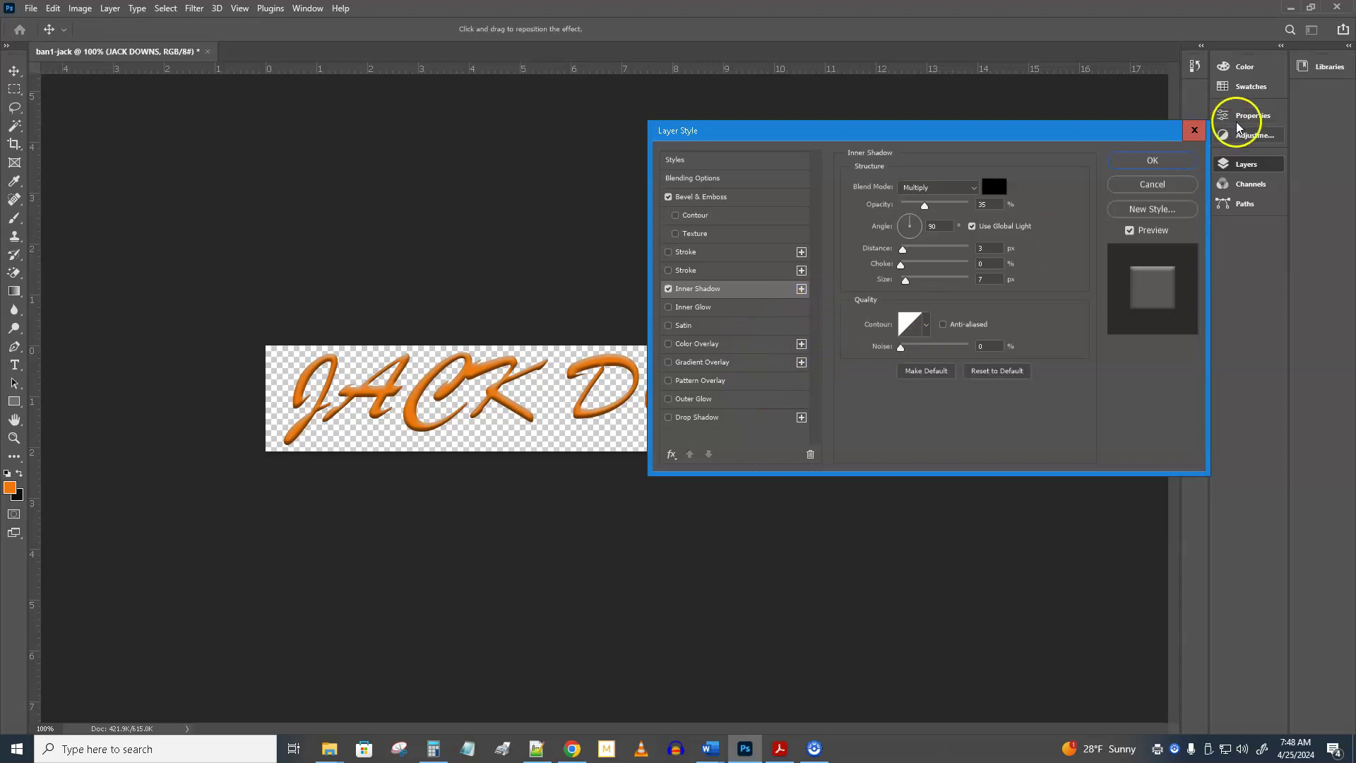
click(1152, 161)
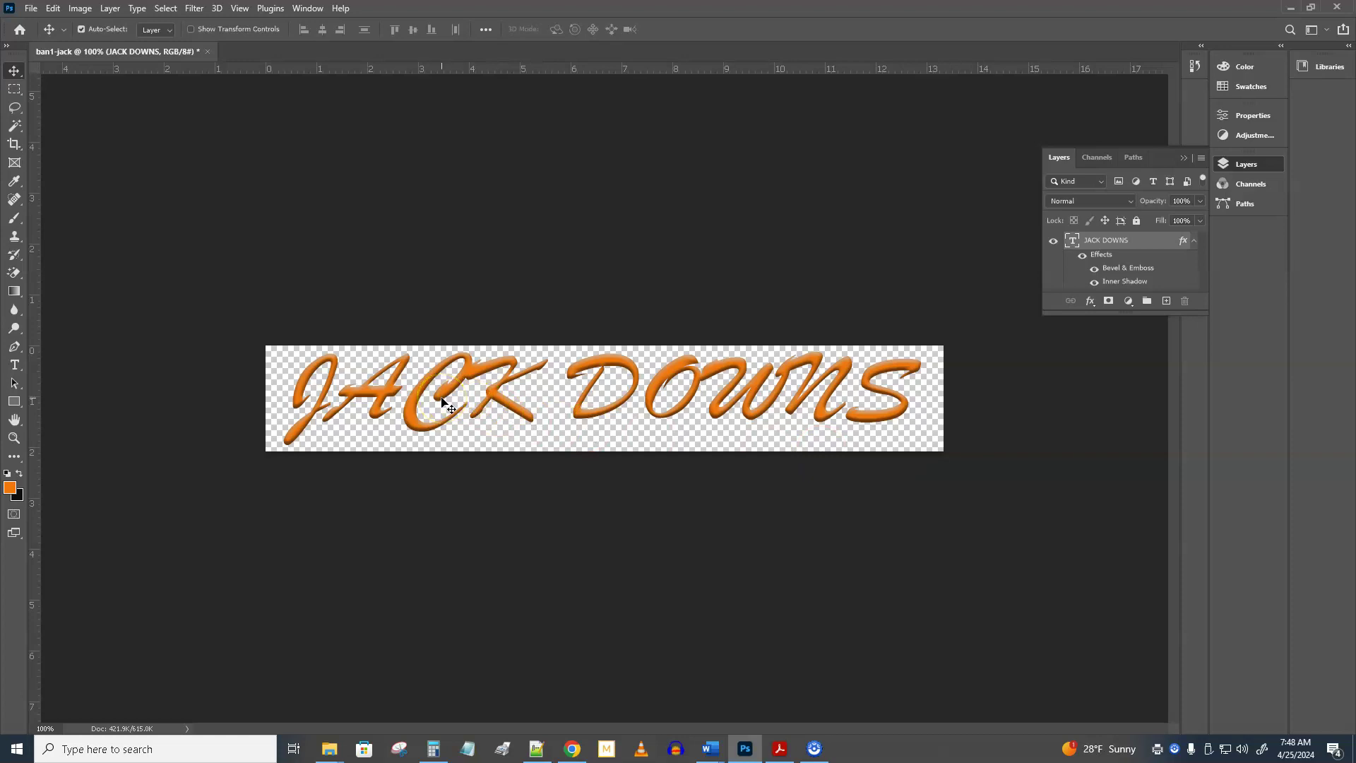
click(1098, 304)
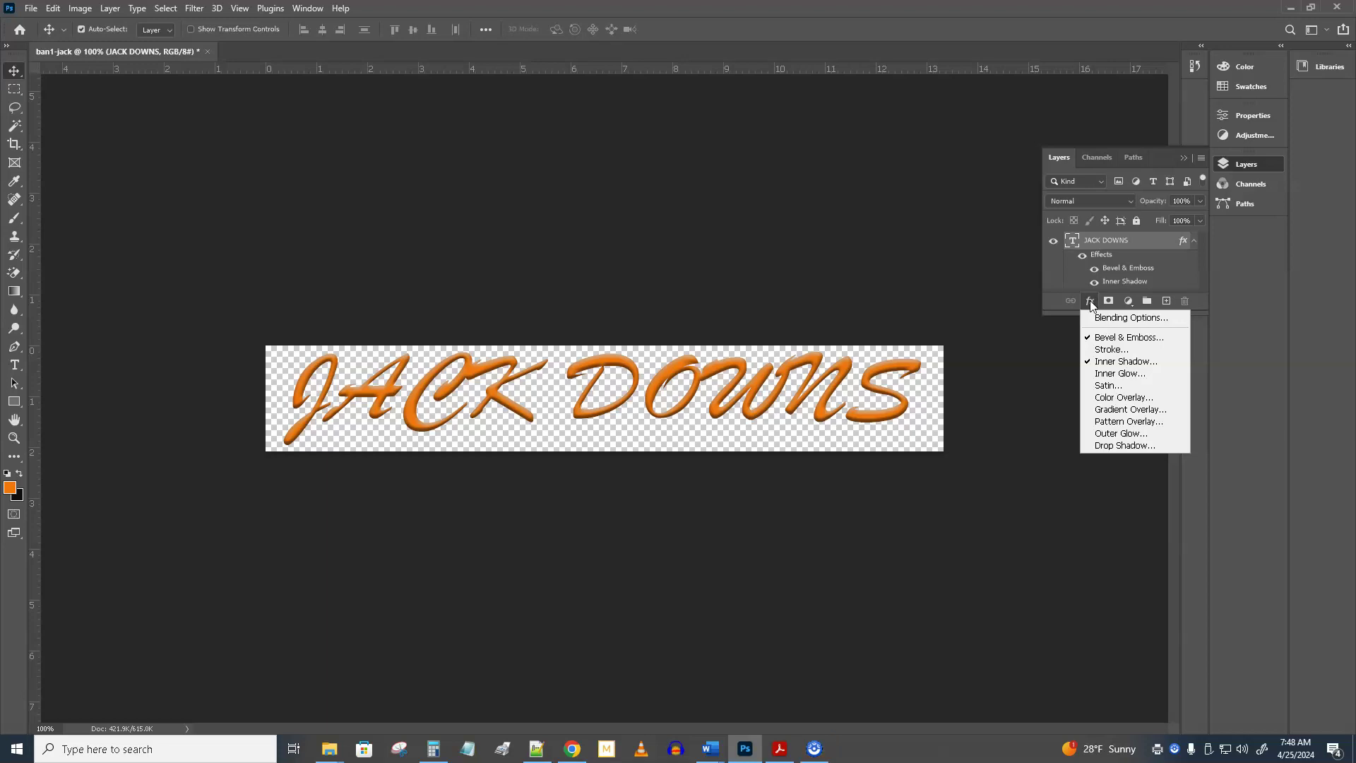
click(14, 72)
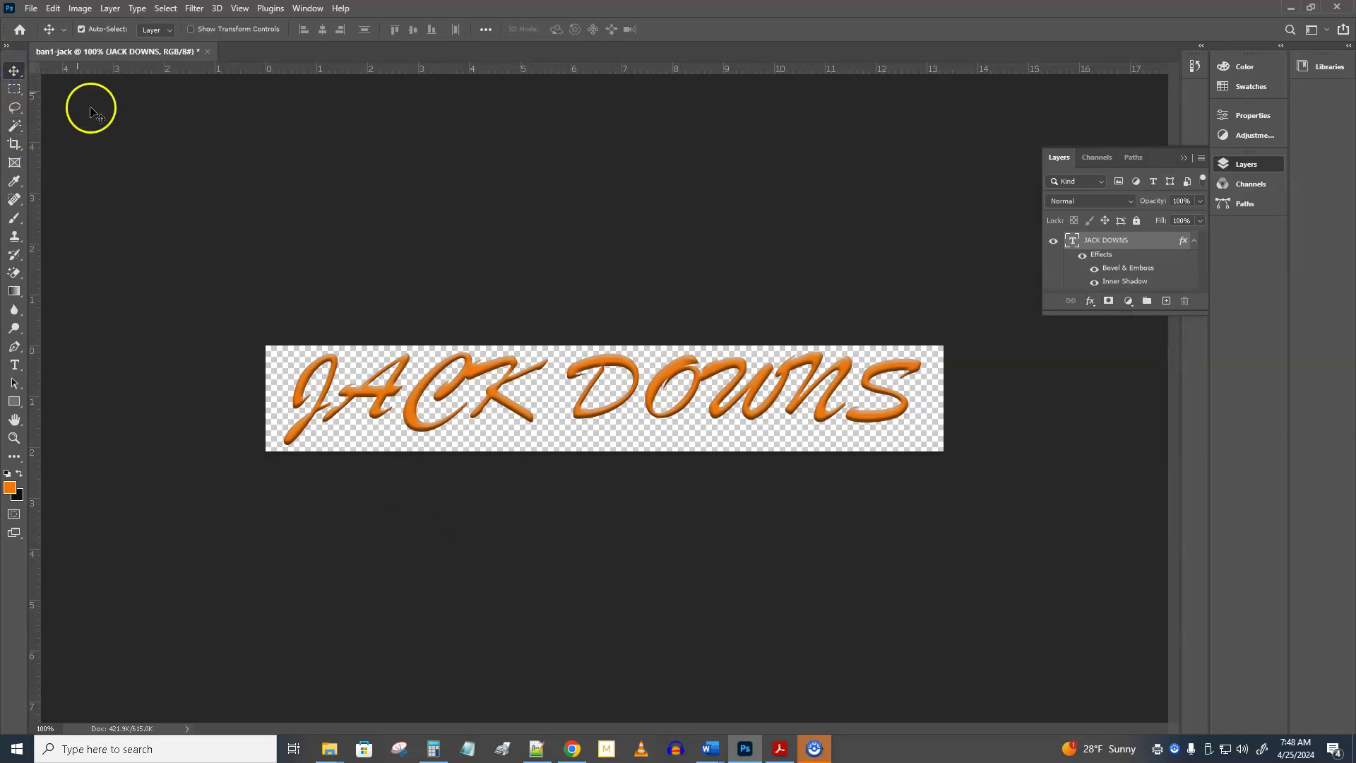
Step: Save a copy of the transparent banner as ban1-jack.png in the 25-banner-2024 folder, using the PNG format with large file size
click(31, 9)
click(31, 178)
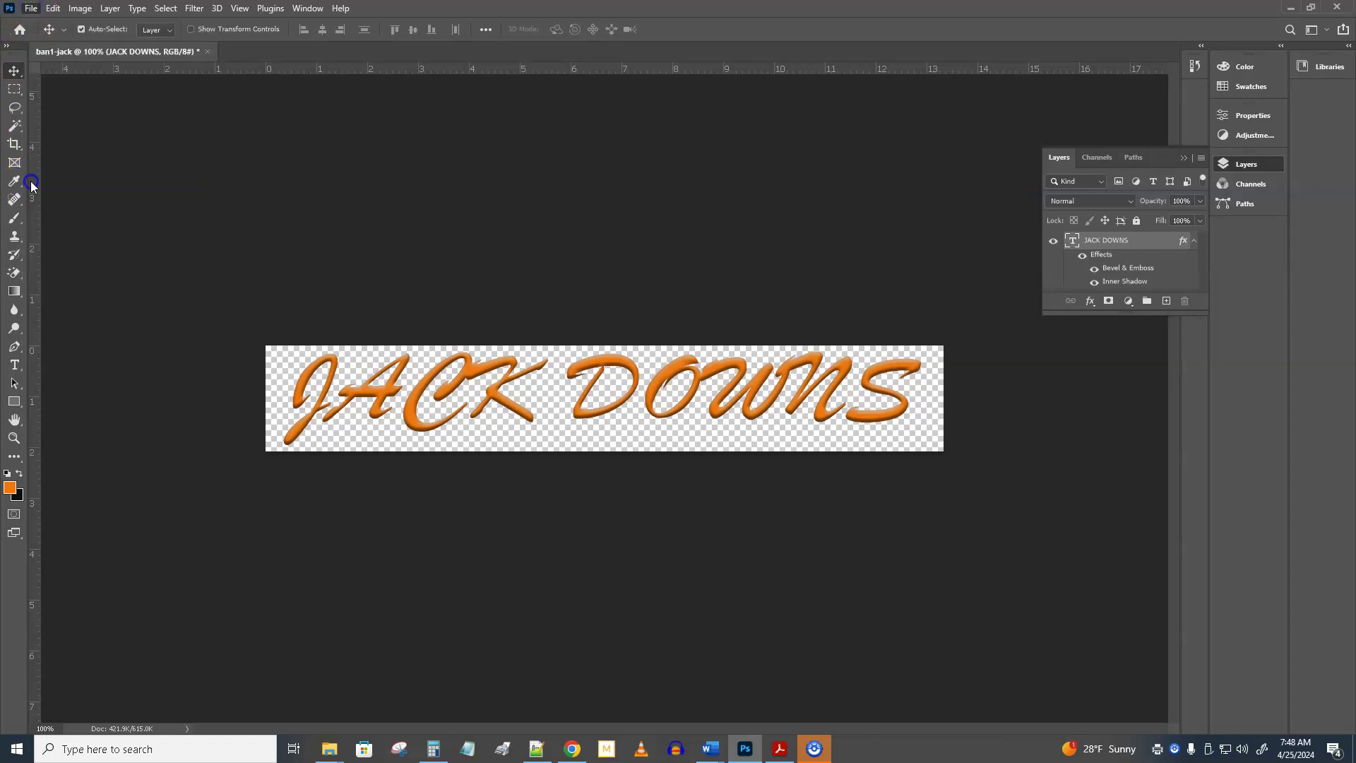
click(135, 329)
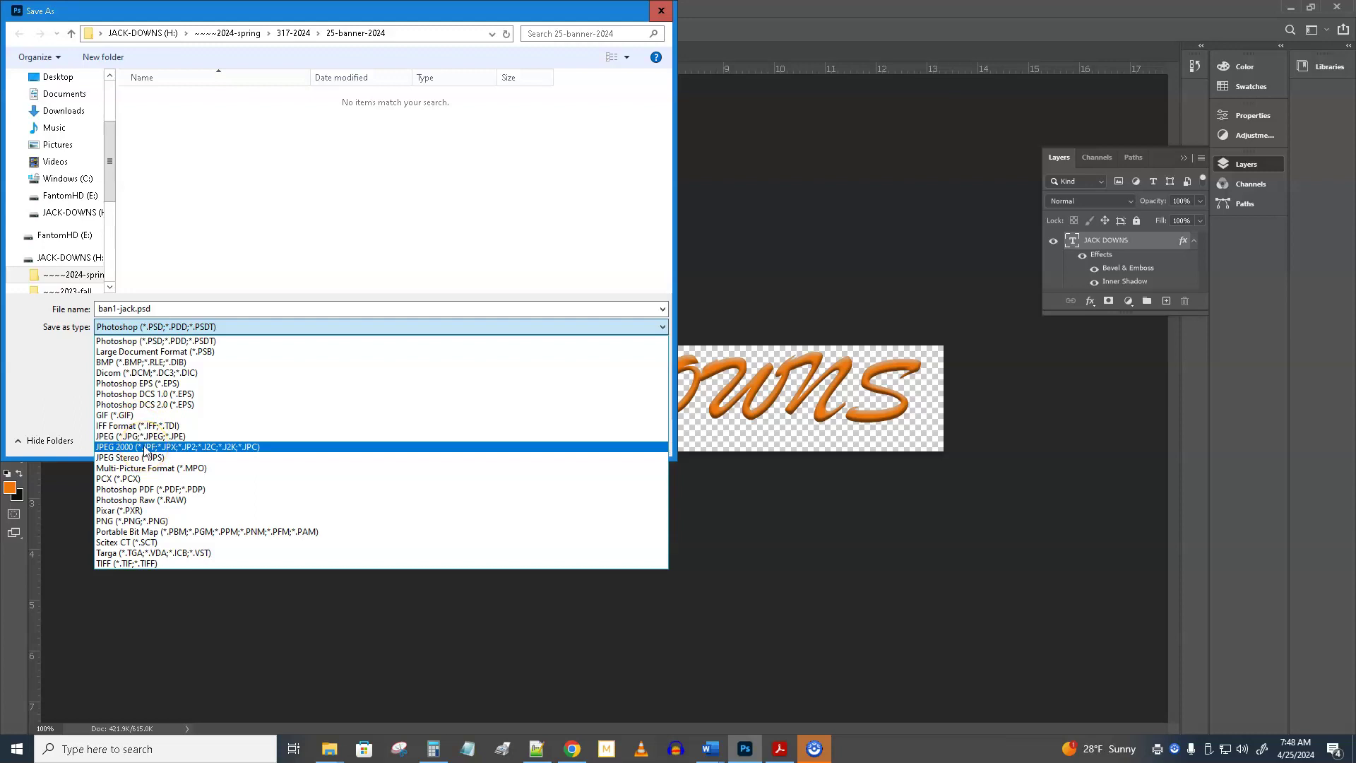
click(128, 522)
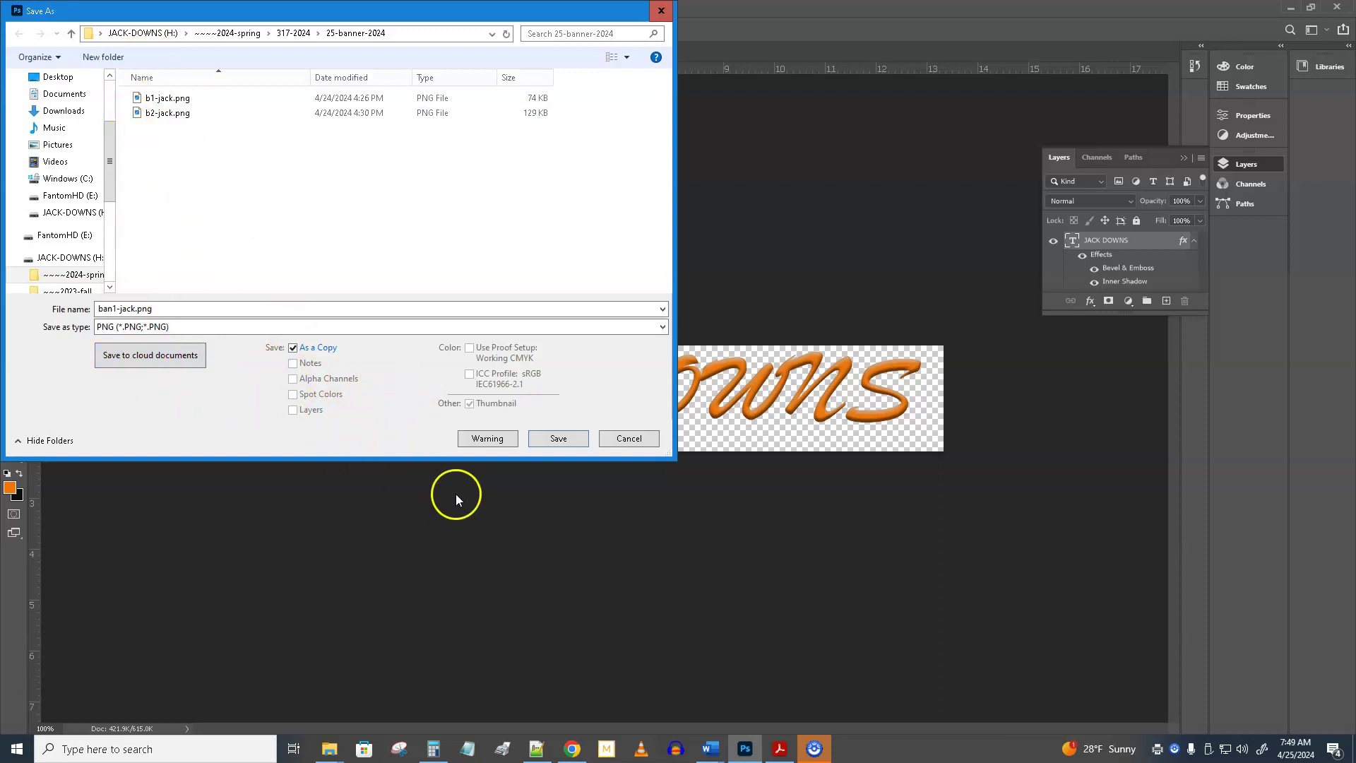
click(559, 438)
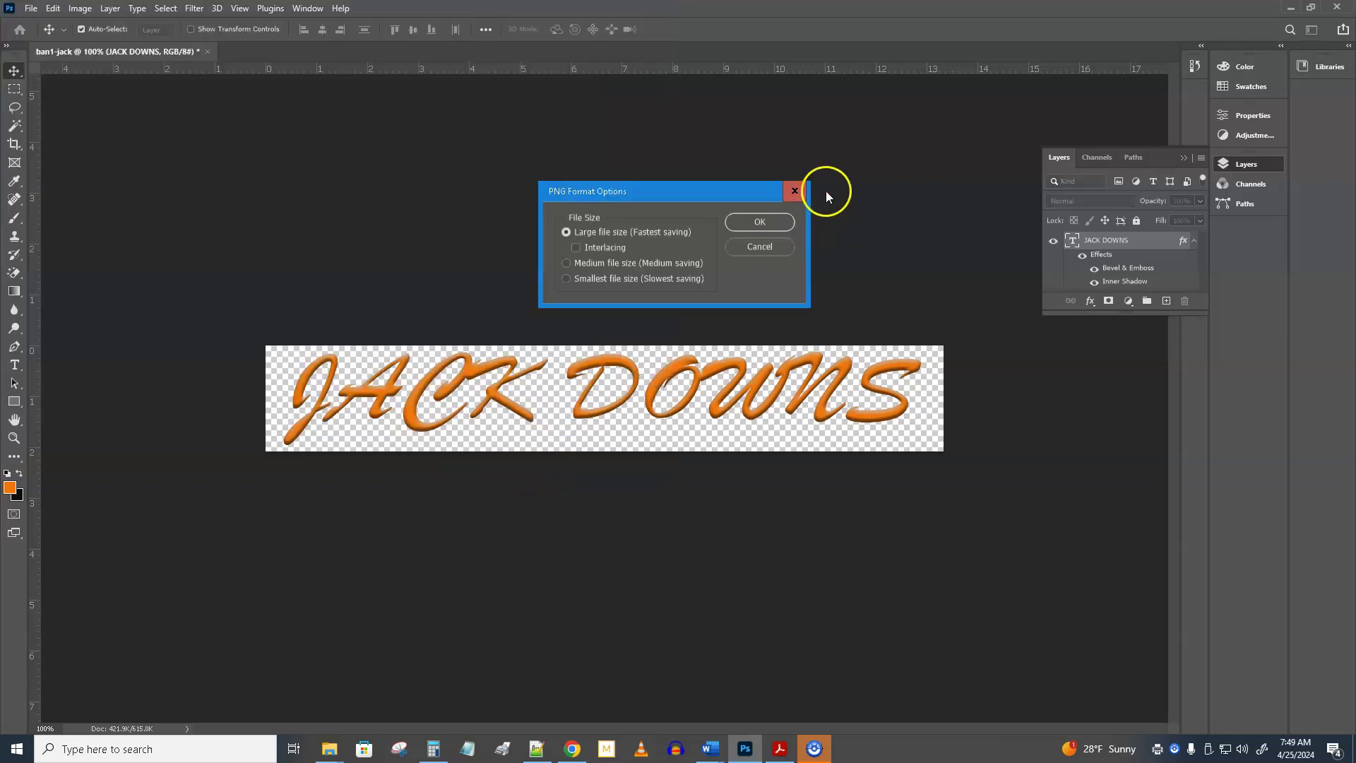
click(767, 223)
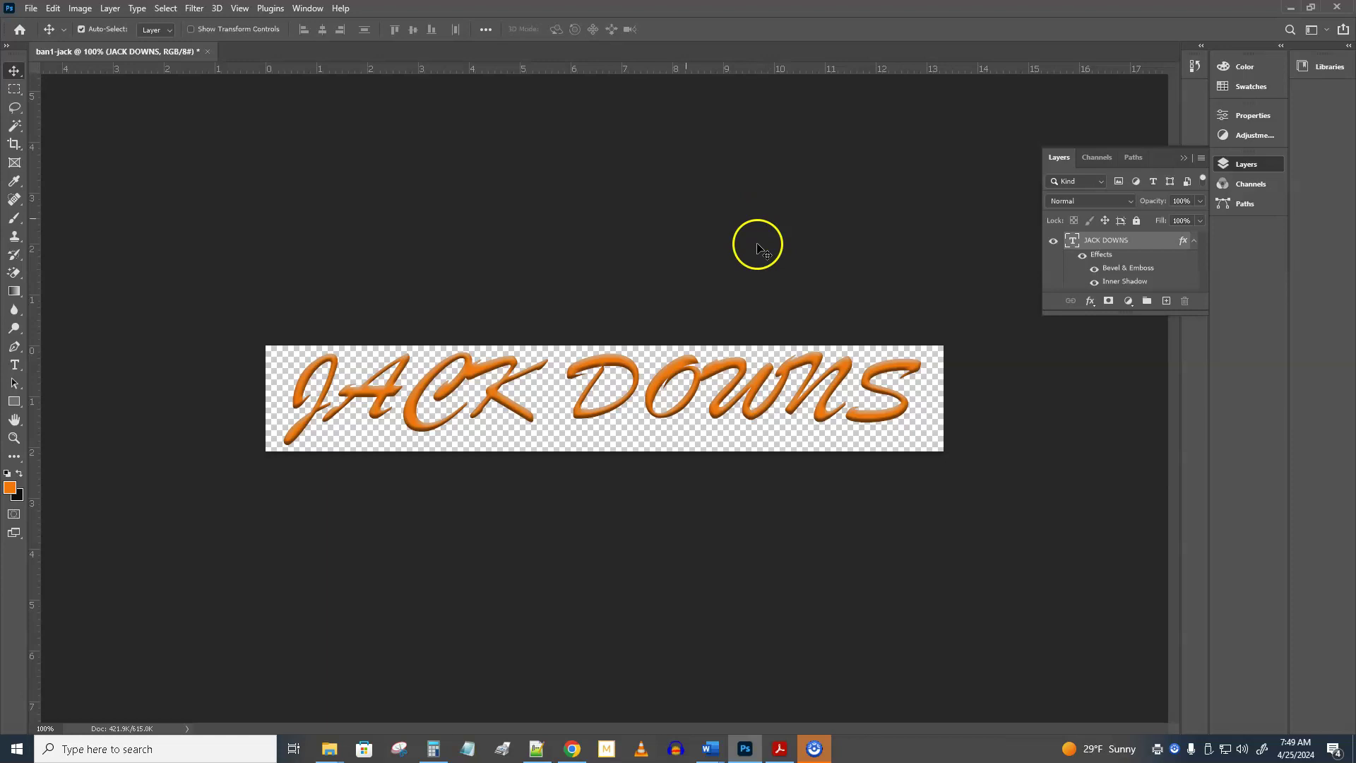
Step: With the Gradient tool active, add a new layer above the name text, hide the text layer and keep the new layer selected
click(15, 292)
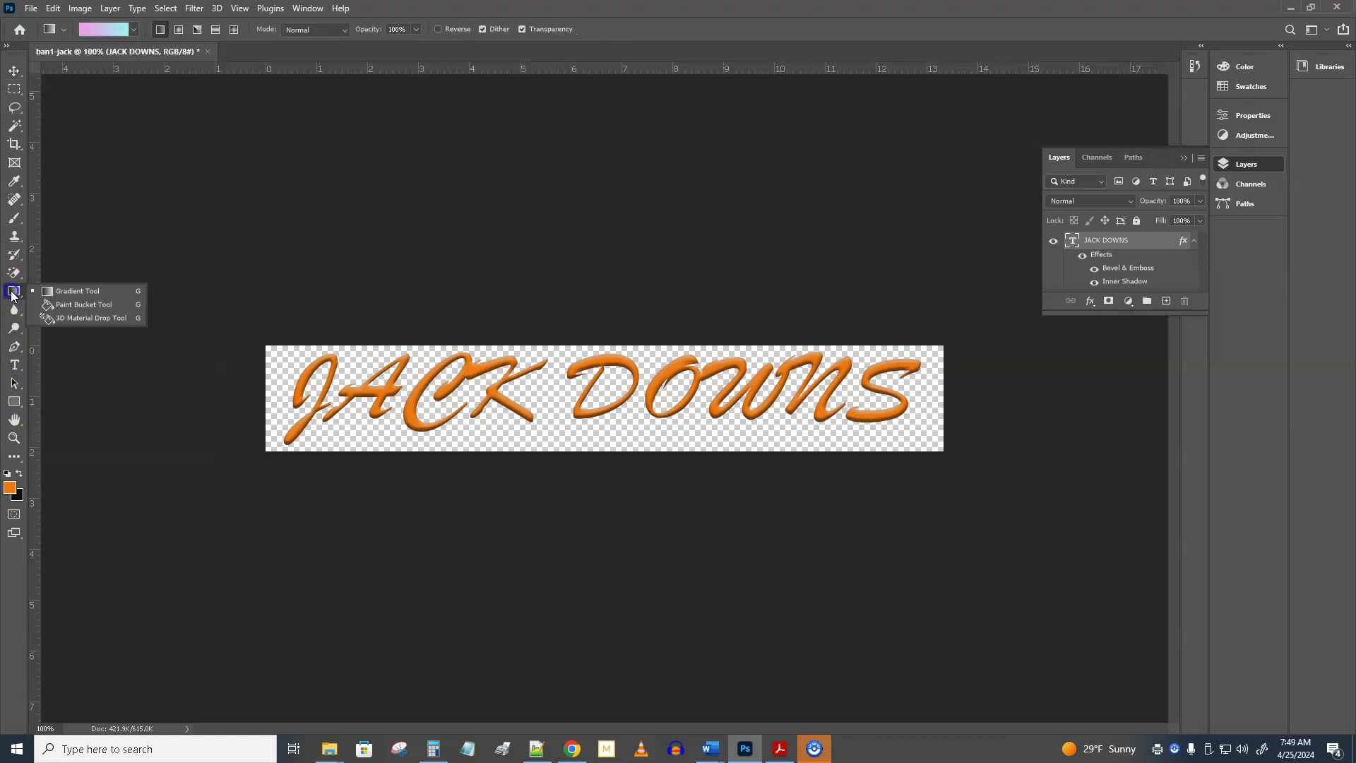
click(69, 304)
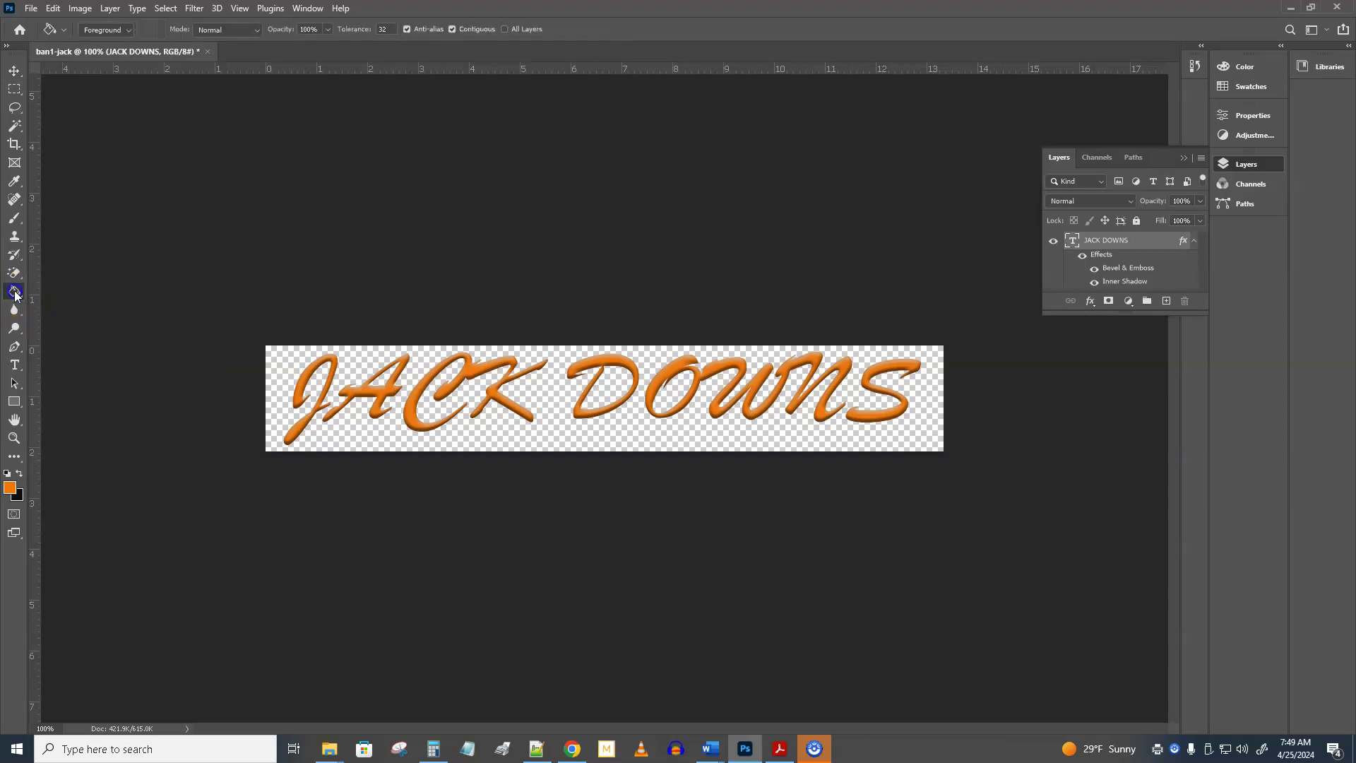
click(14, 291)
click(64, 291)
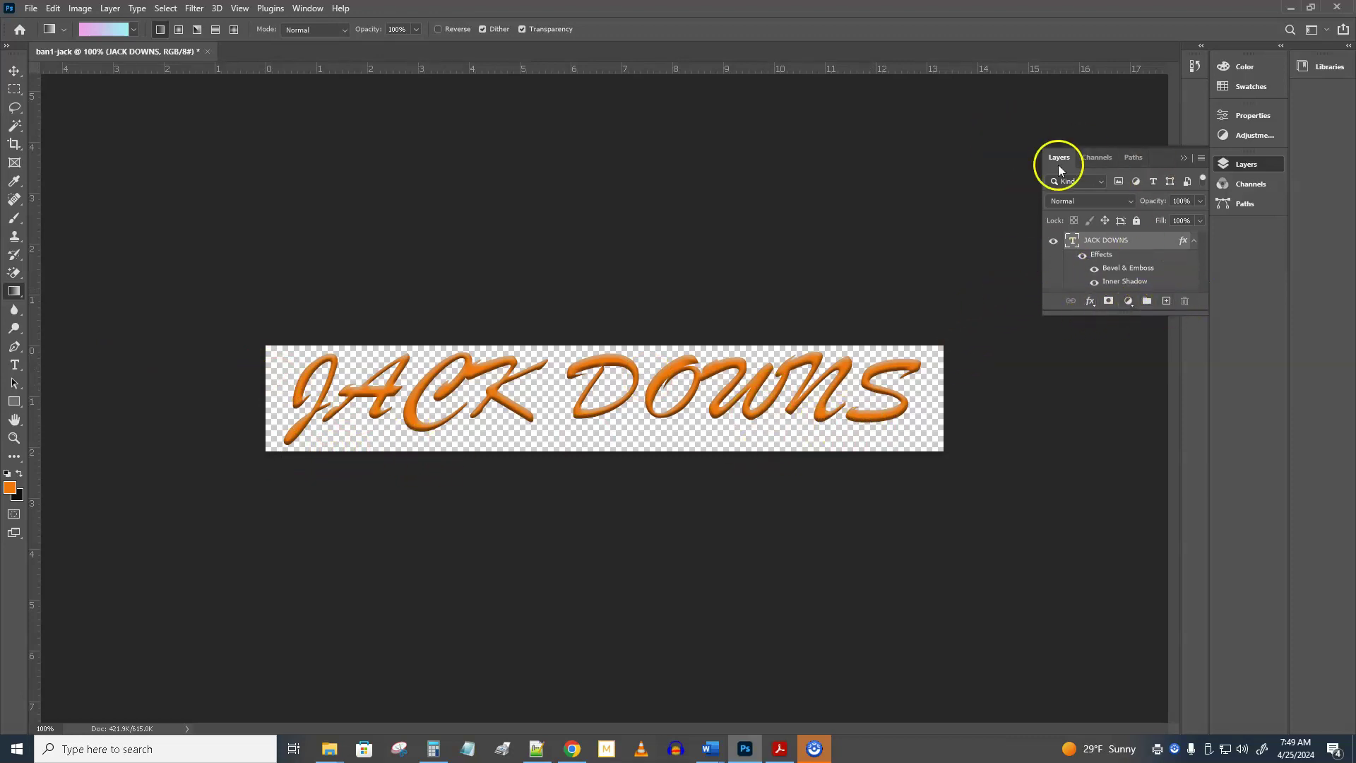
click(1167, 303)
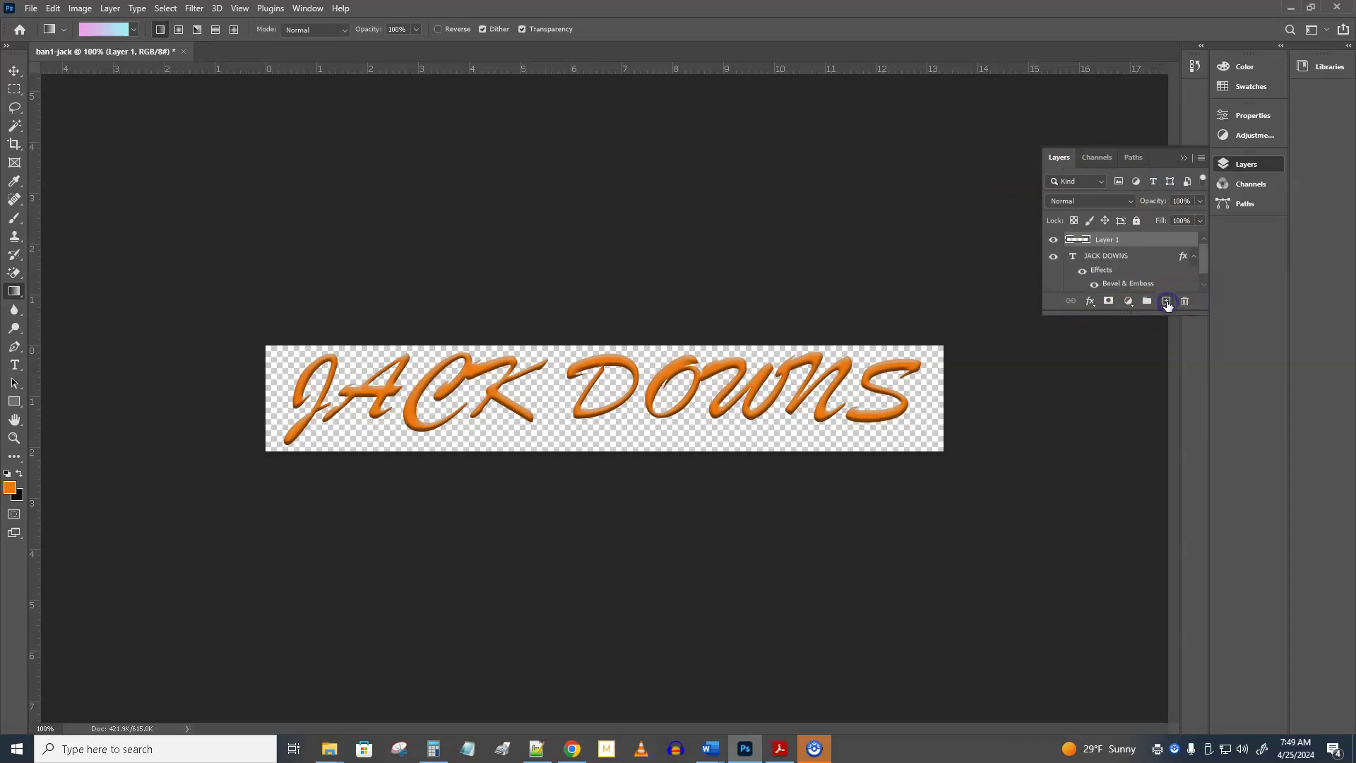
click(1054, 257)
click(1097, 239)
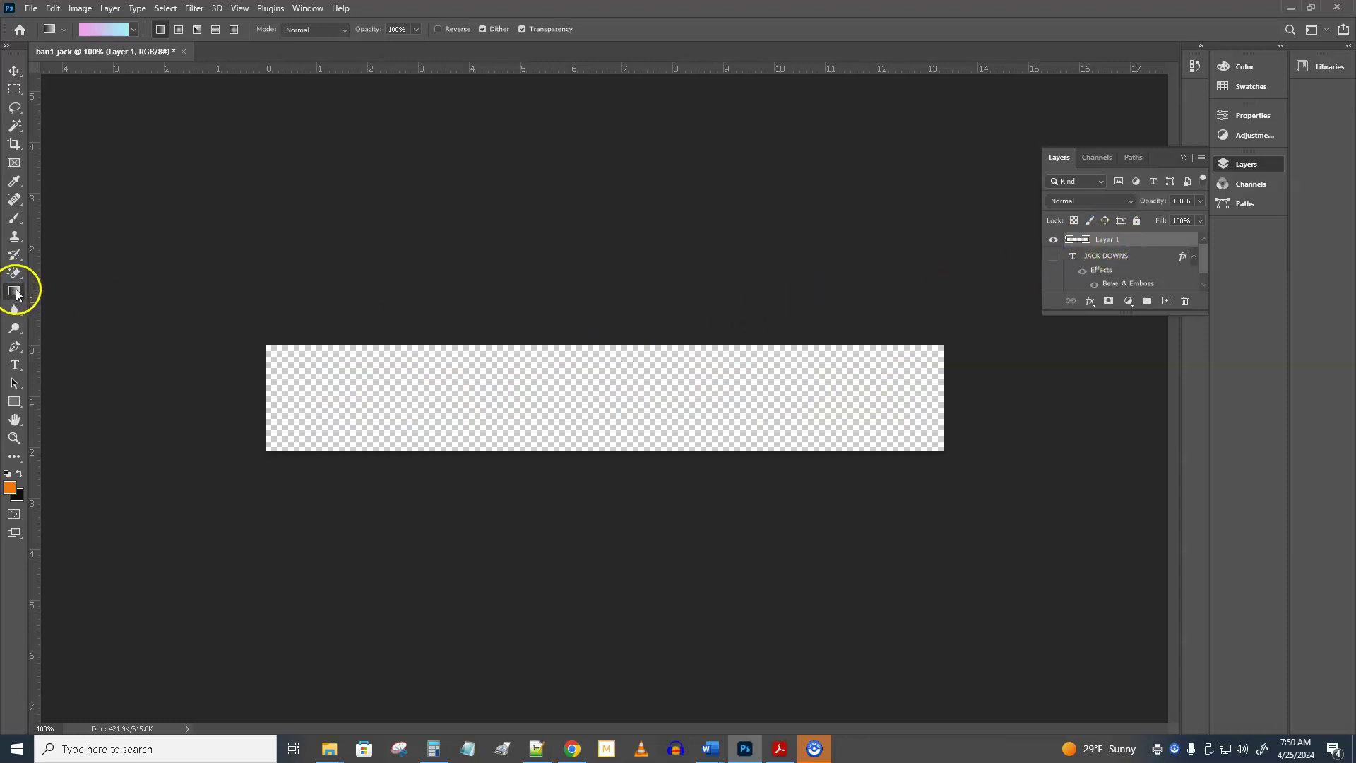
Step: In the Gradient Editor, set the color stop at location 0% to pale yellow f0f19f
click(103, 28)
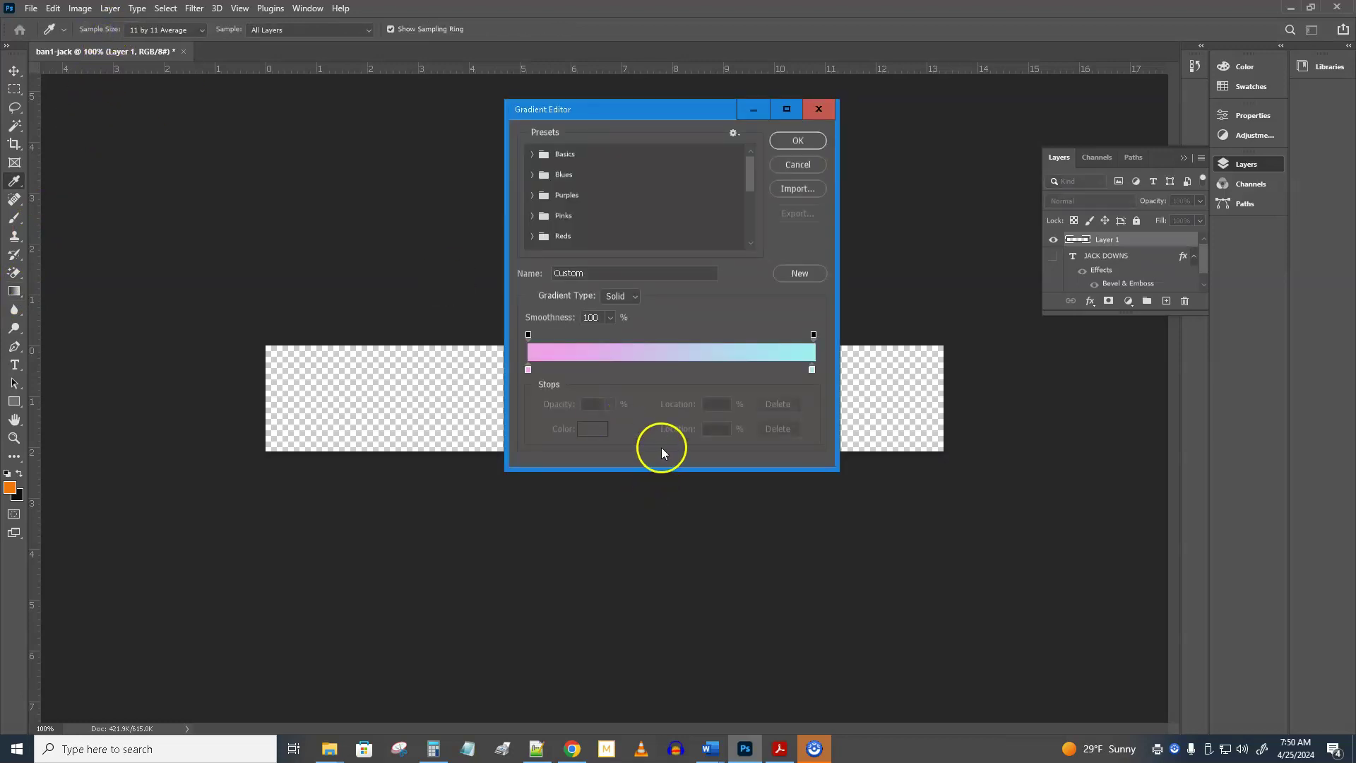
click(533, 175)
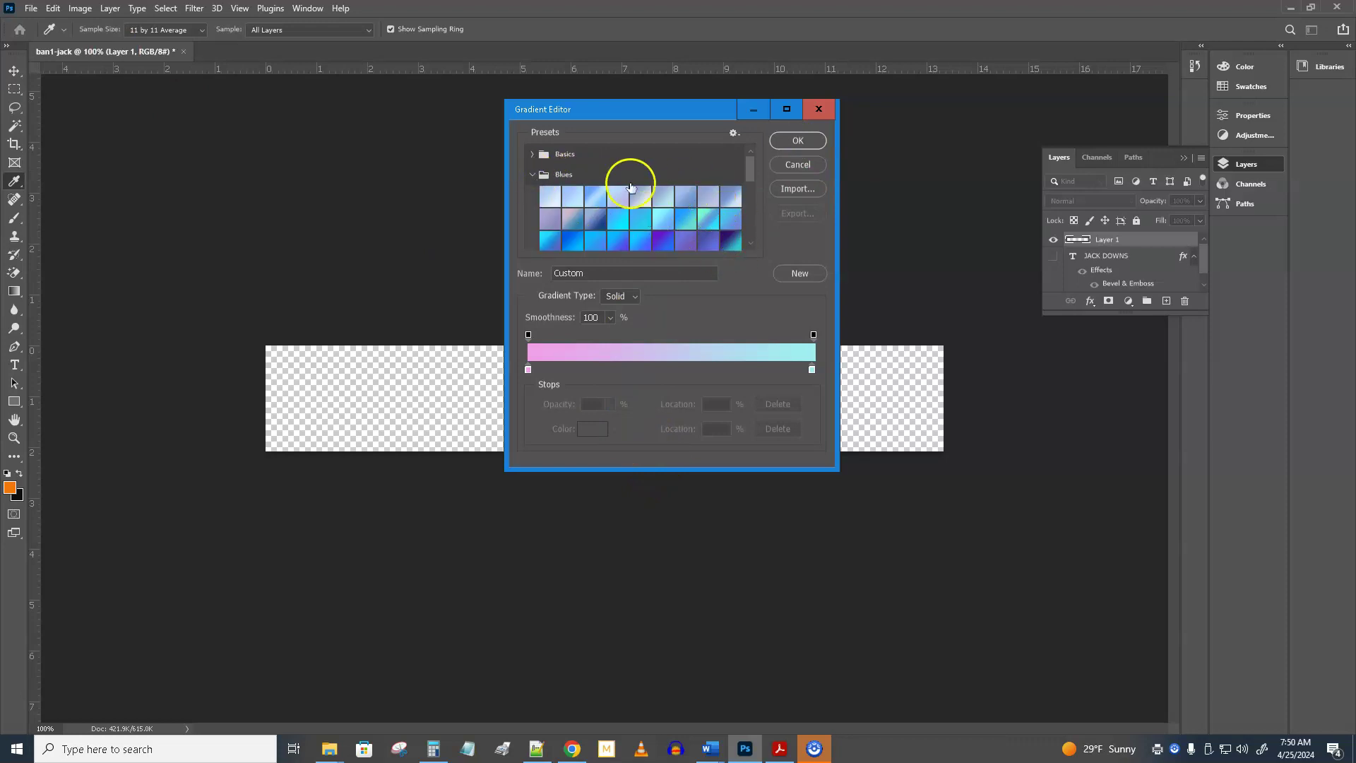
click(533, 175)
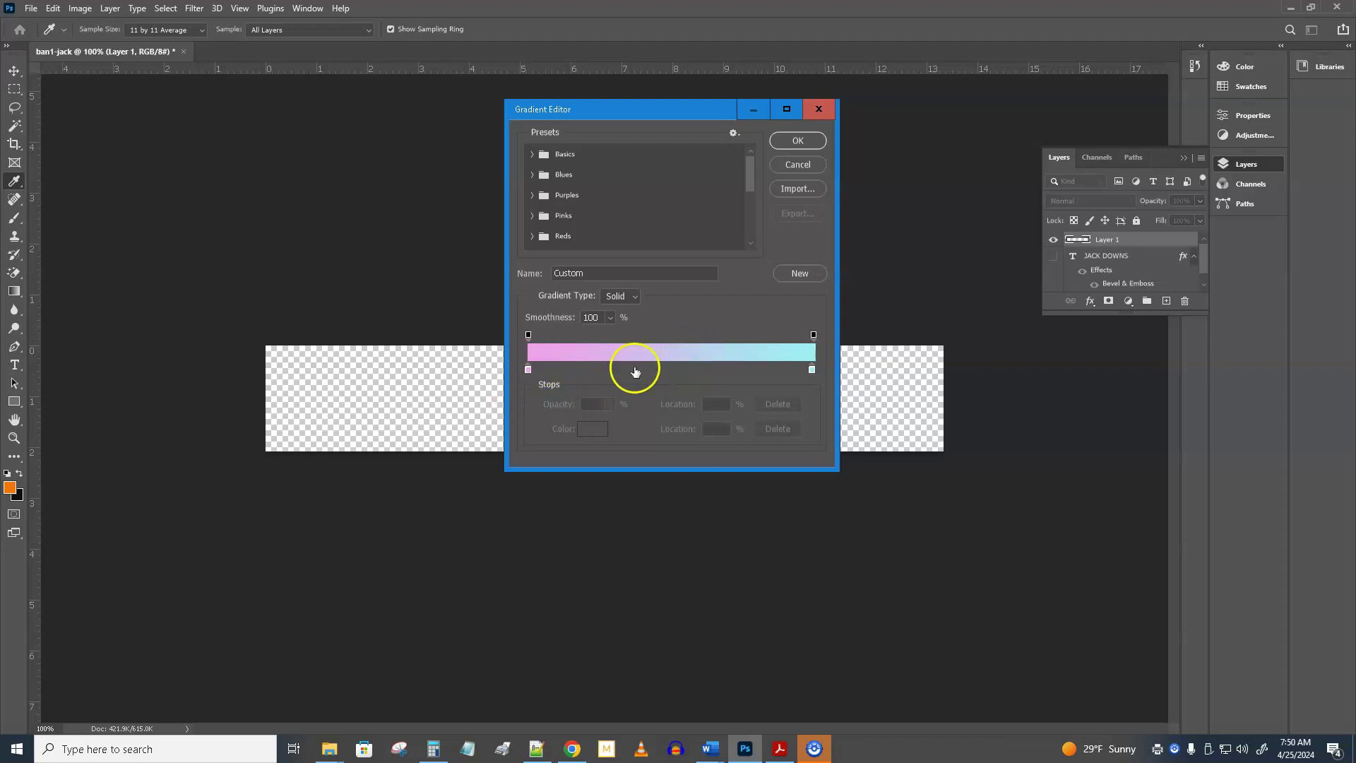
click(528, 369)
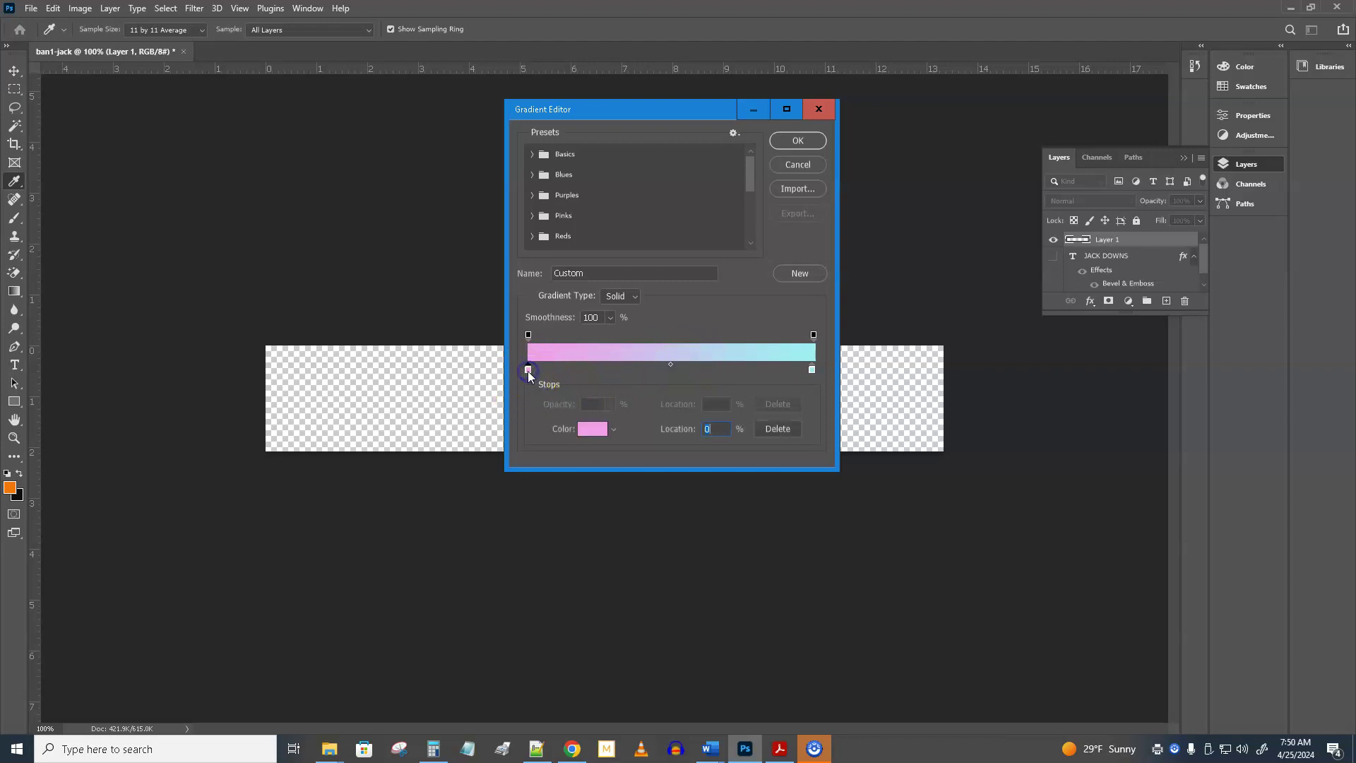
click(592, 431)
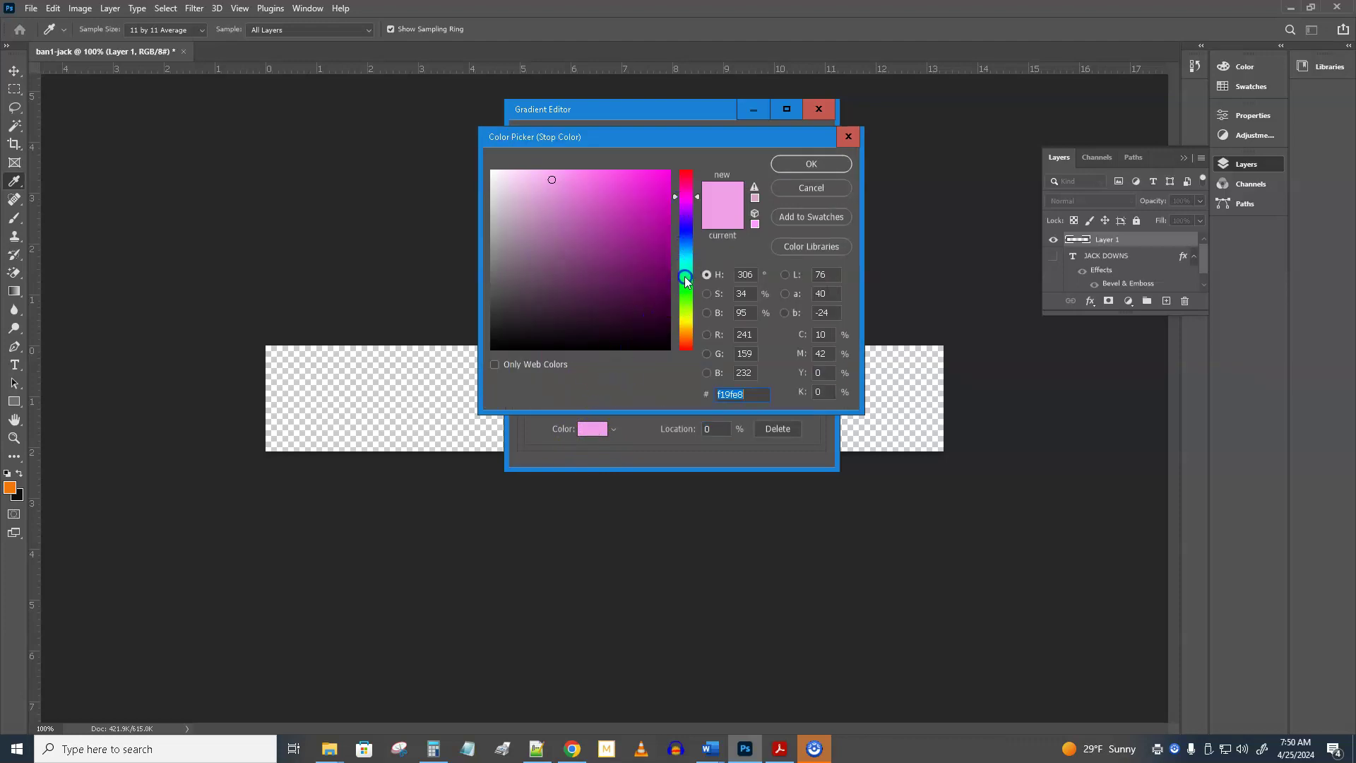
click(685, 319)
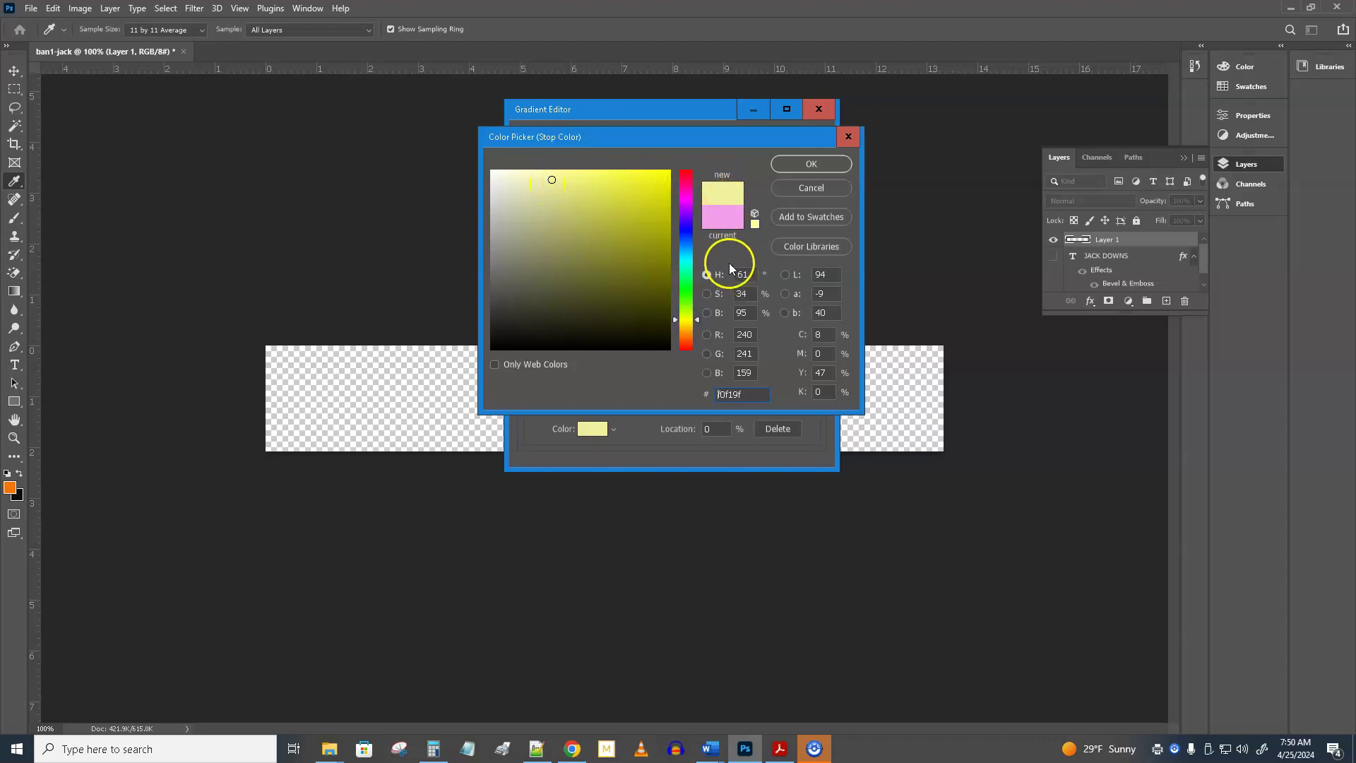
click(809, 165)
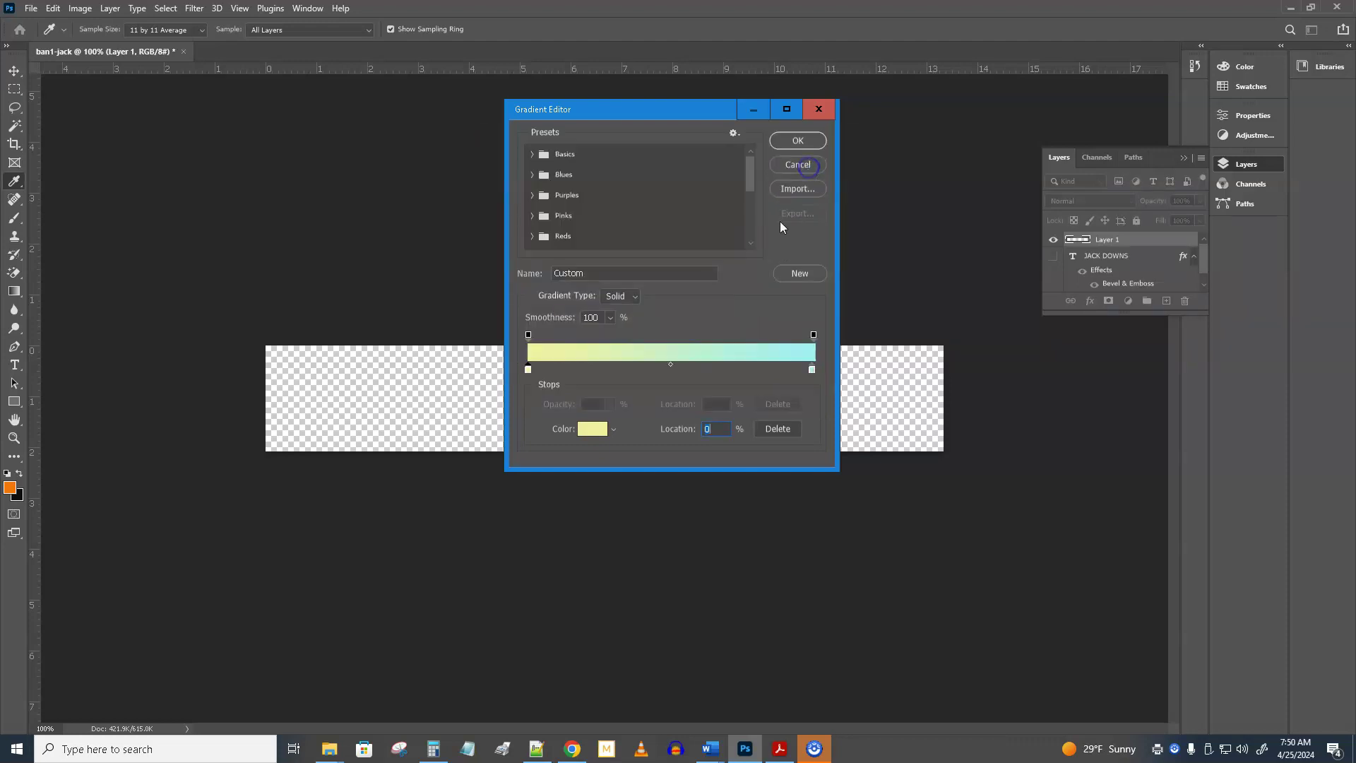
Step: Set the gradient's color stop at location 99% to bright cyan 30def8 and accept the edited gradient
click(812, 369)
click(592, 429)
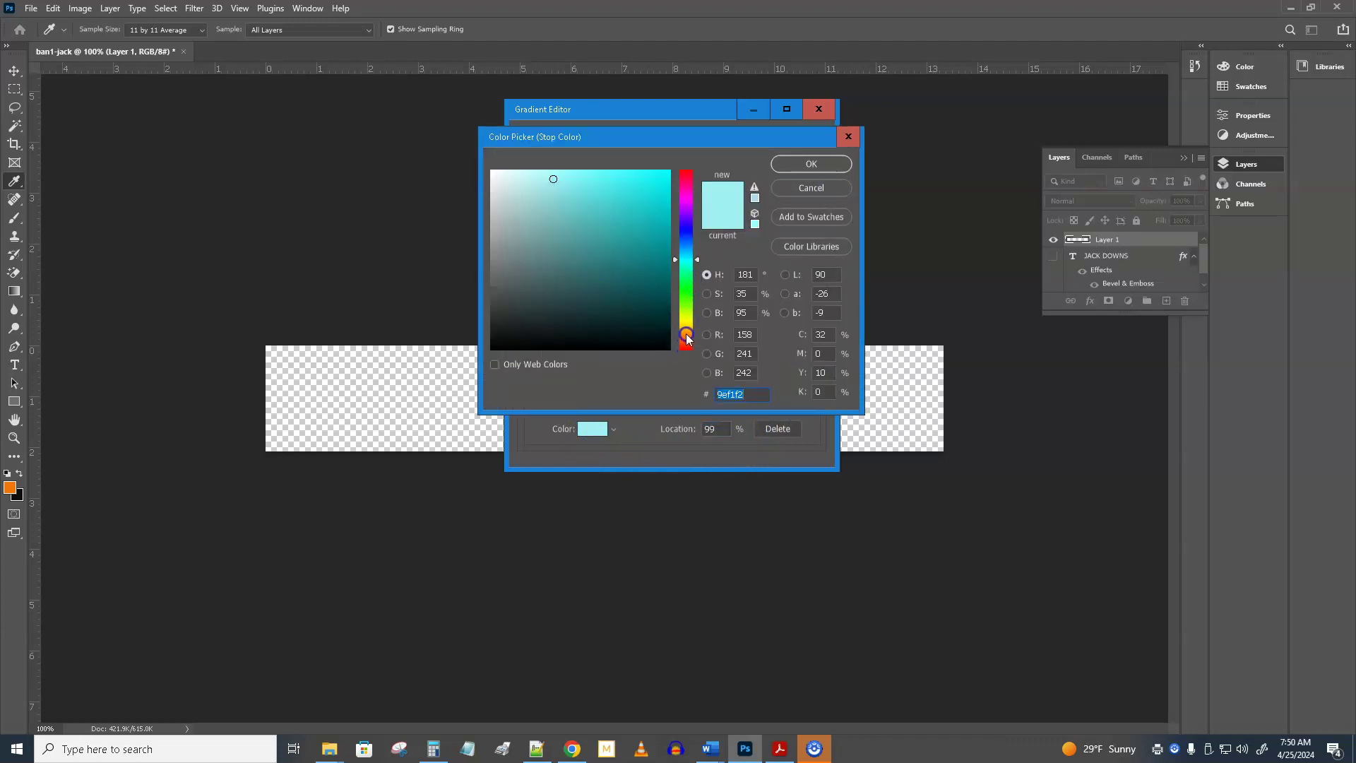
click(687, 183)
click(686, 171)
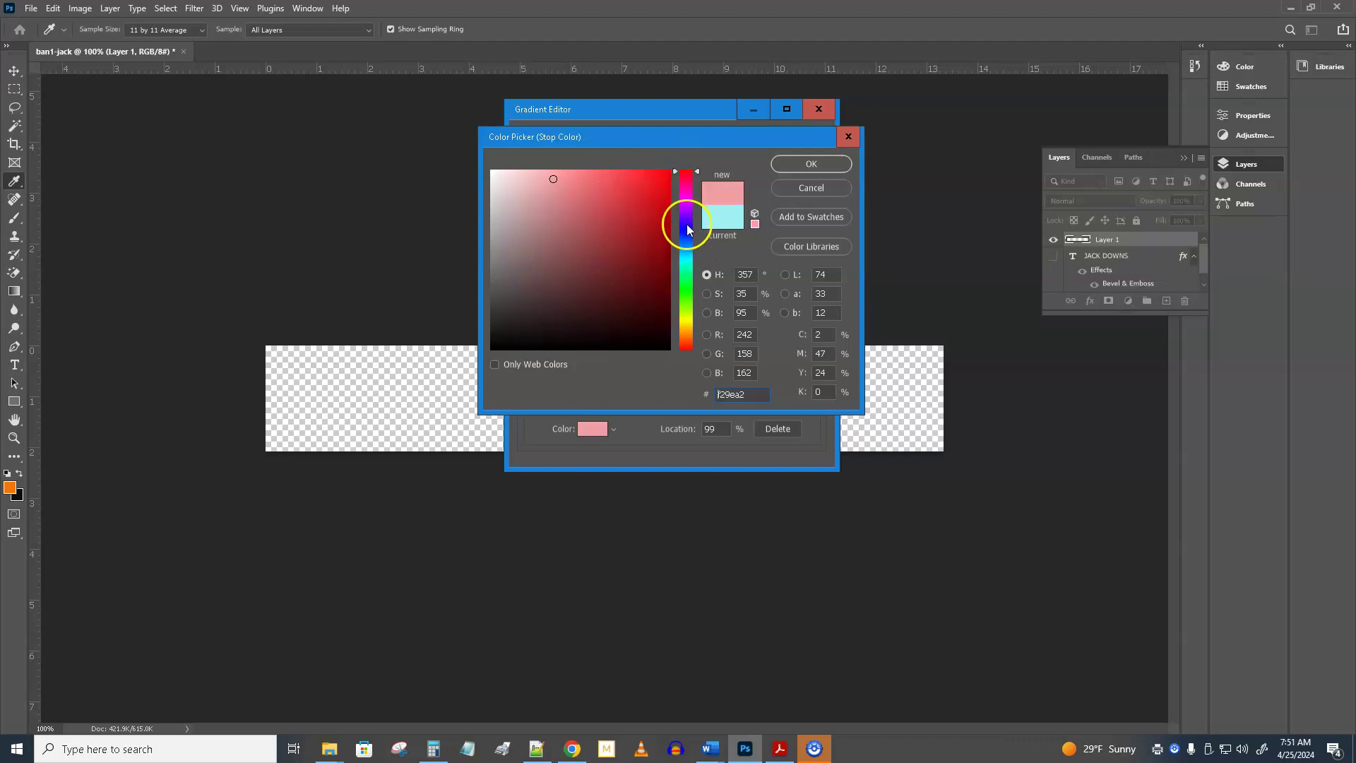
click(685, 256)
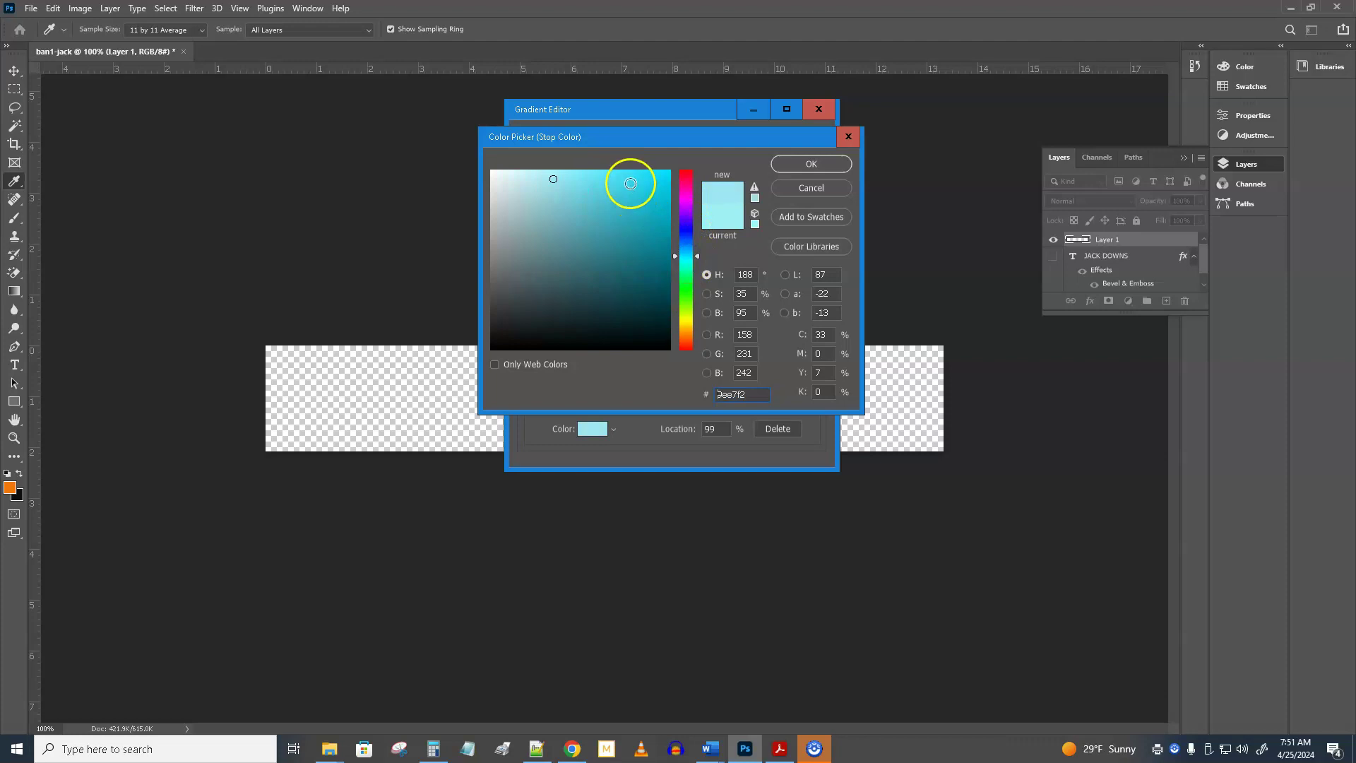
click(636, 175)
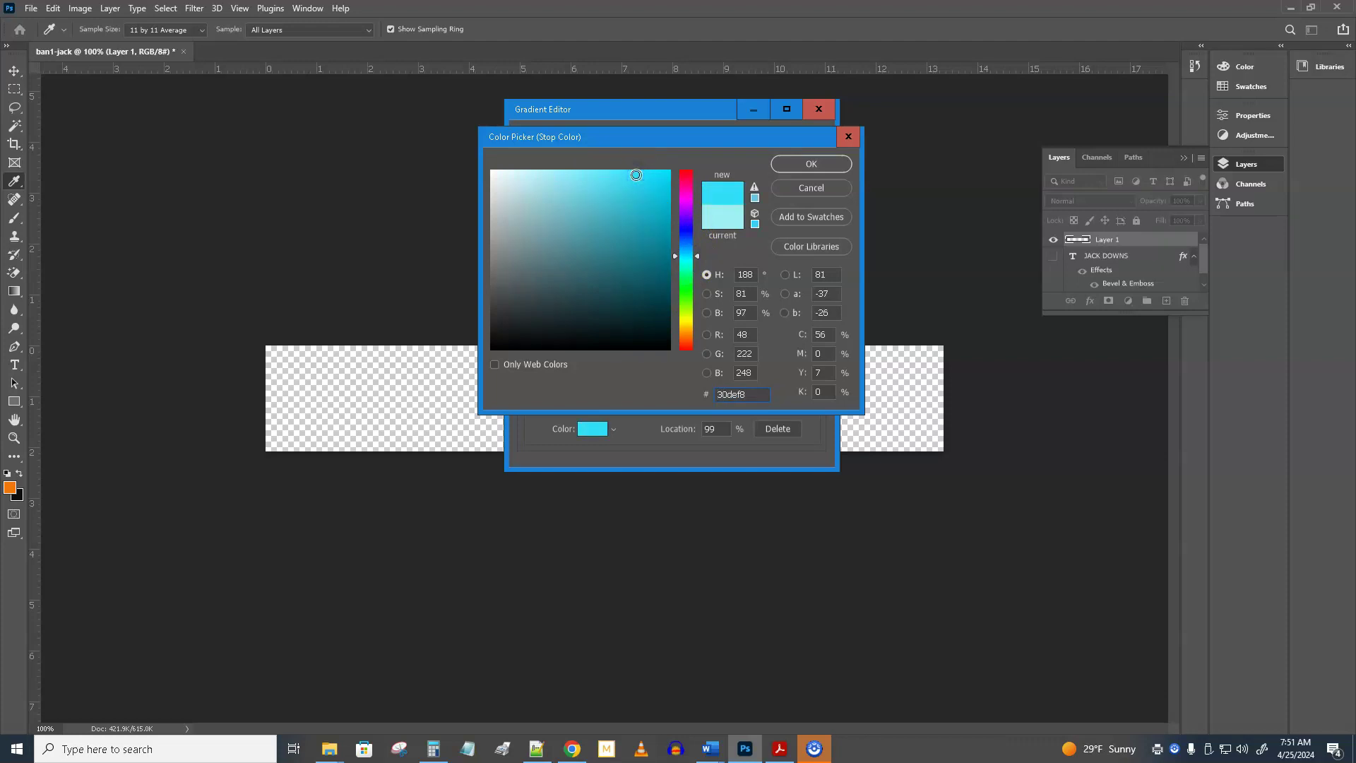
click(811, 164)
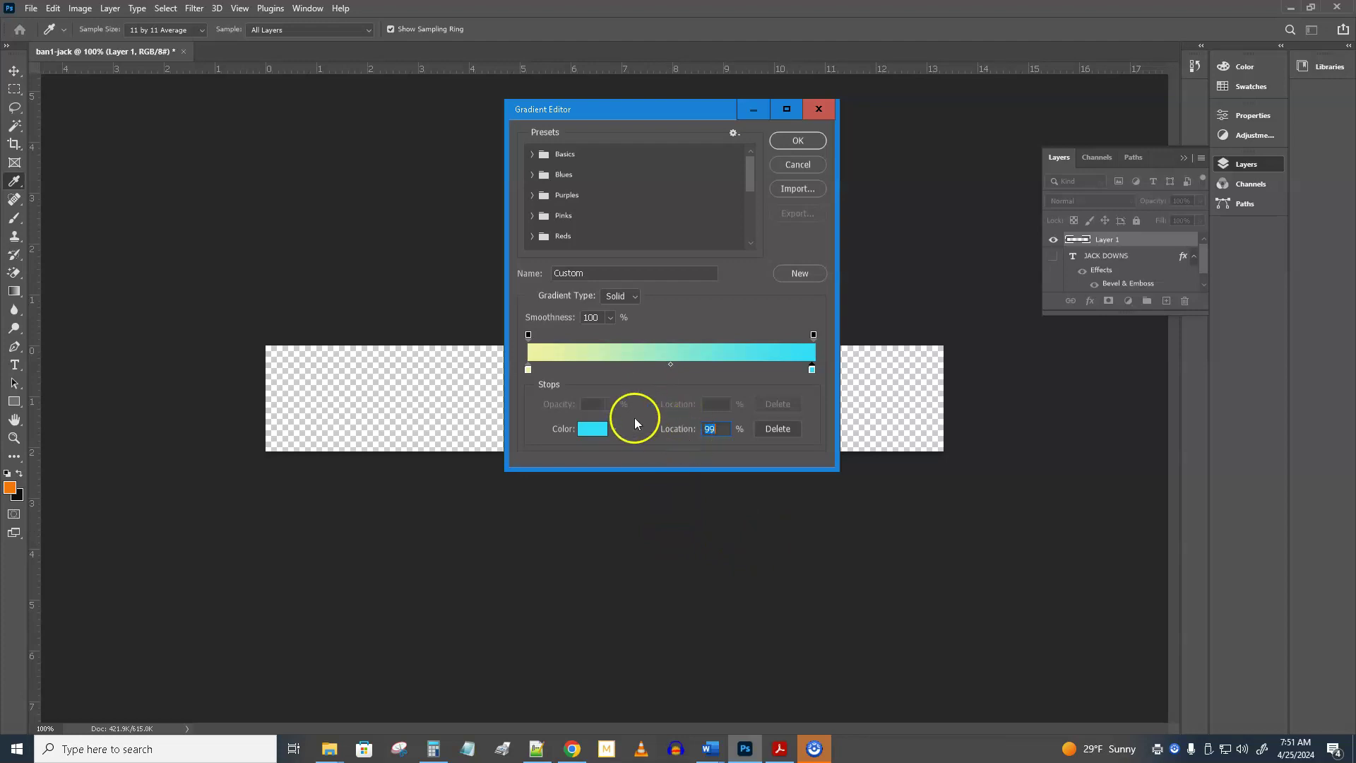
click(798, 142)
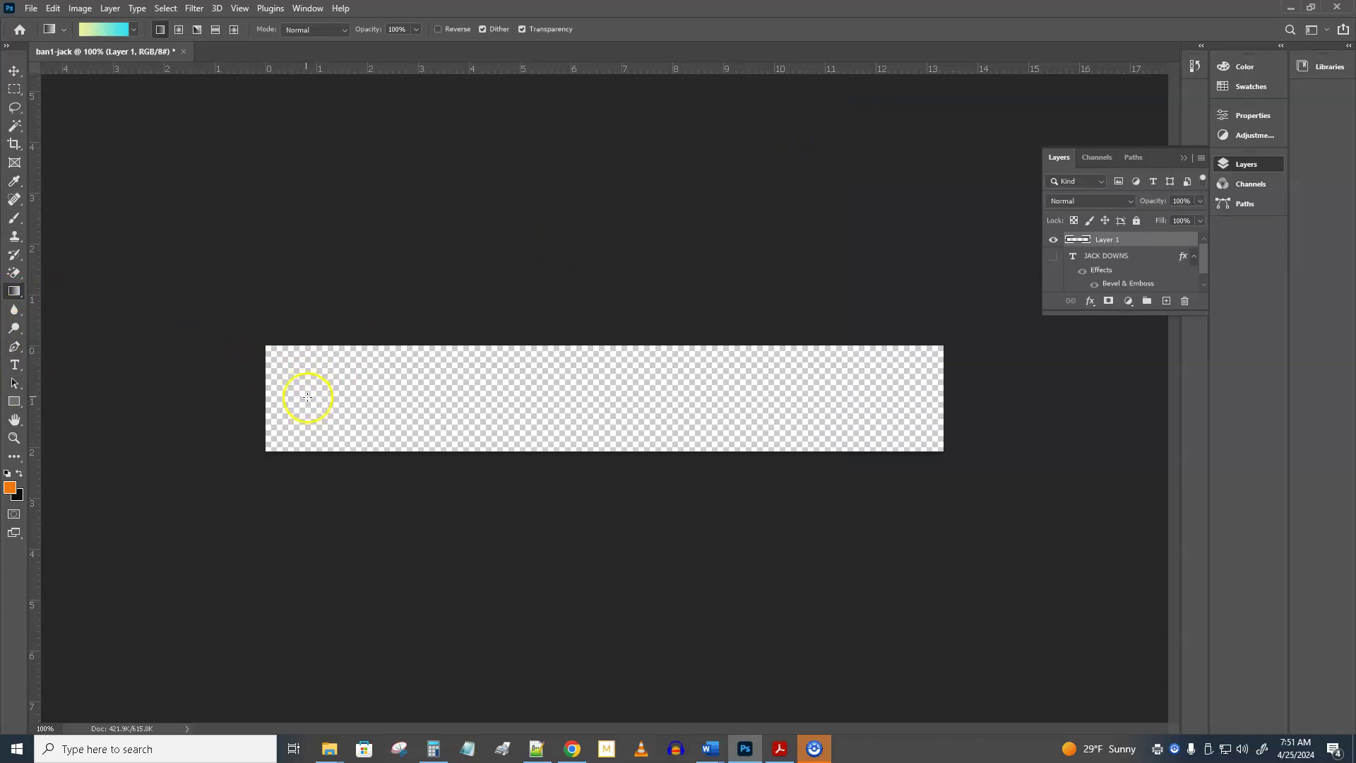
Step: Try the yellow-to-cyan linear gradient on the new layer in several directions and lengths
drag(300, 382, 905, 390)
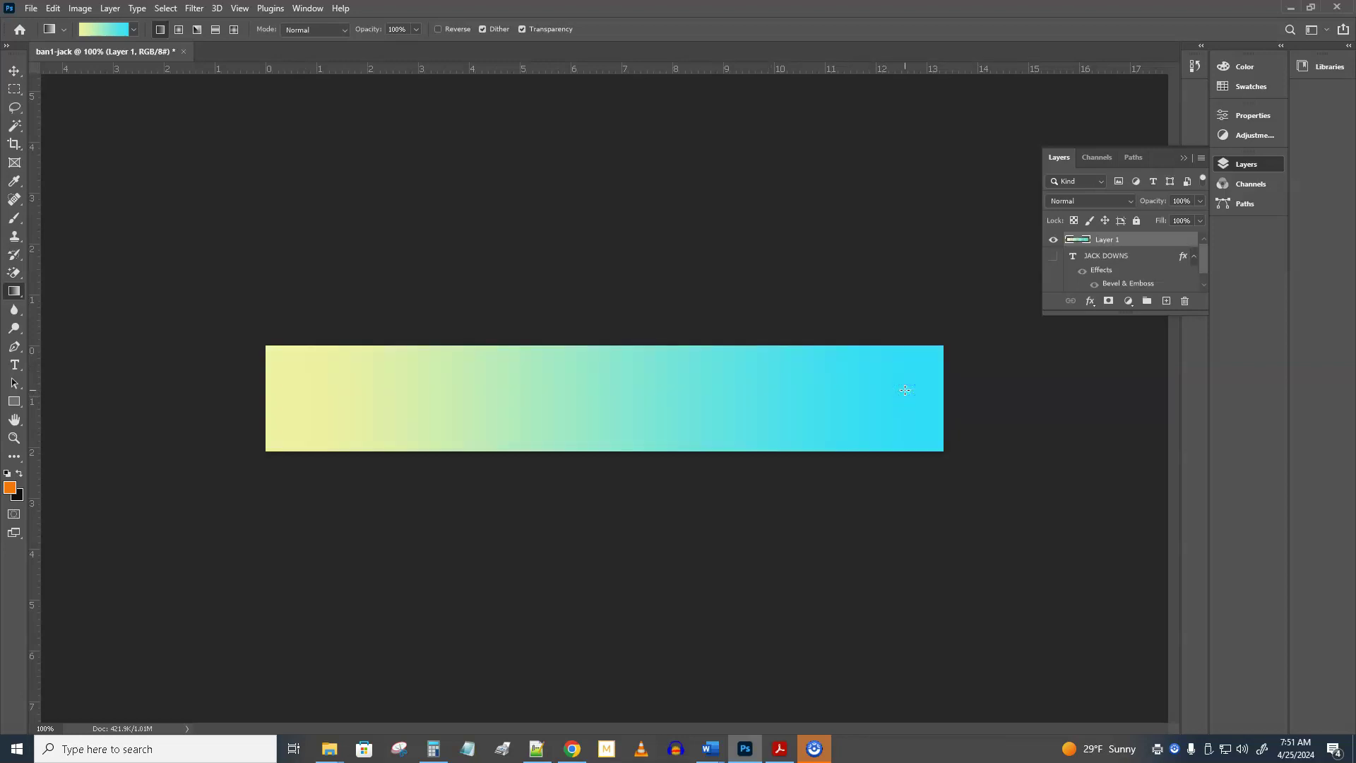
drag(703, 370, 594, 442)
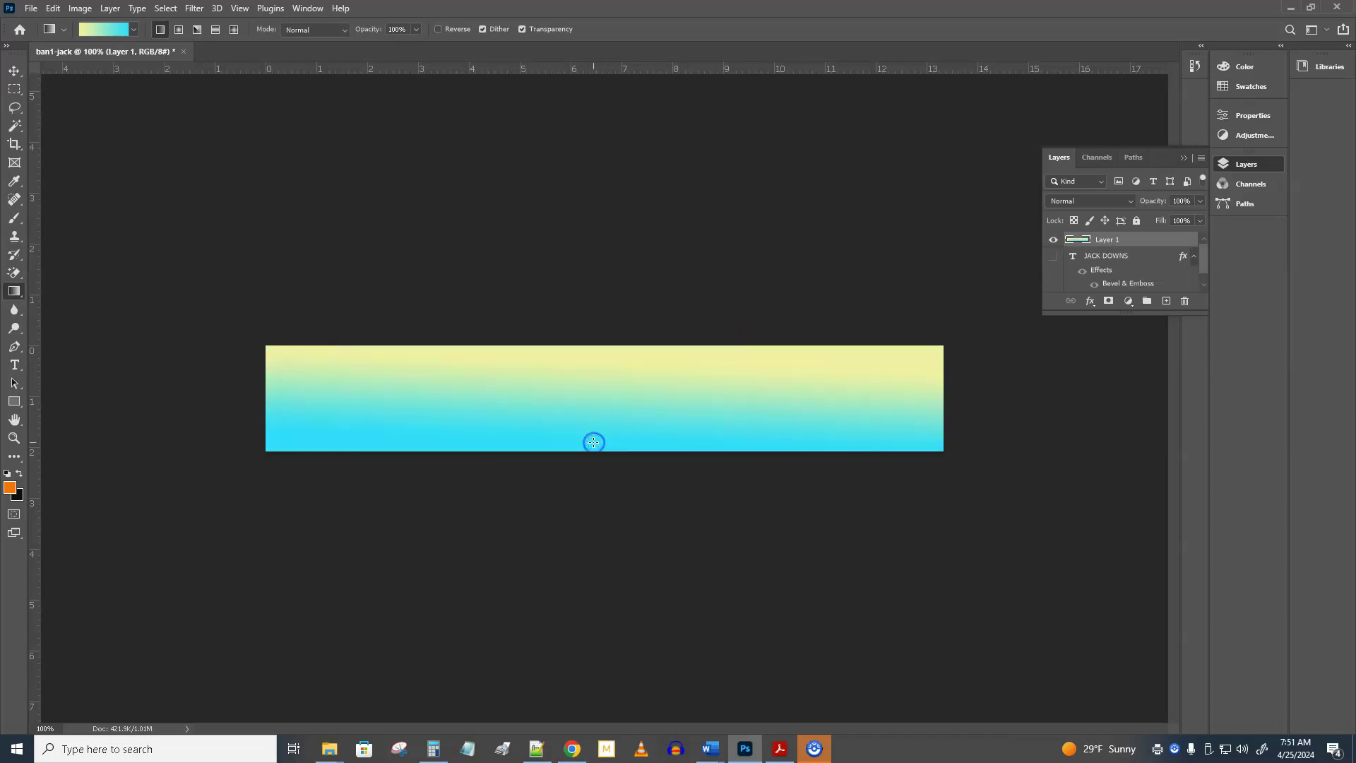
drag(521, 355, 630, 438)
drag(707, 375, 452, 410)
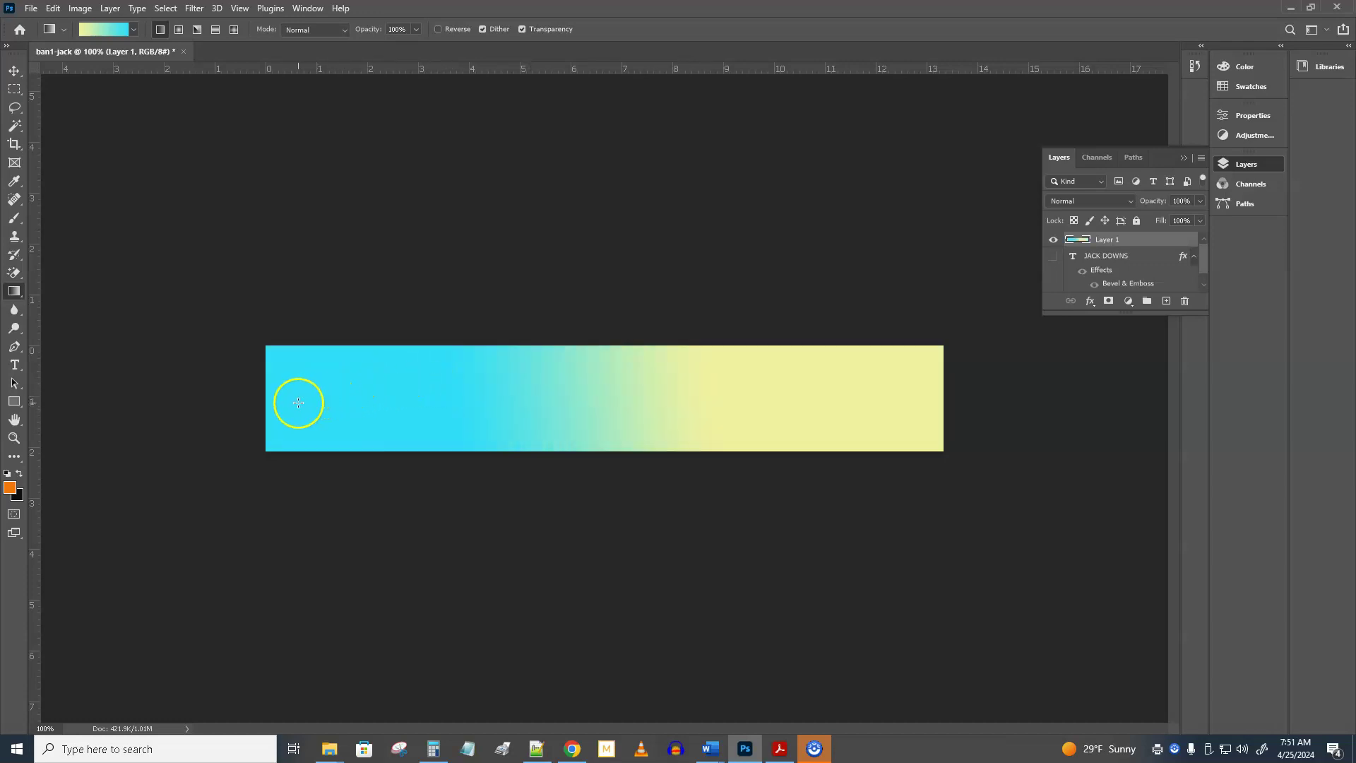
Step: Fill the new layer with a horizontal yellow-to-cyan gradient about 12.6 in long, and place the name text layer visibly above it
drag(276, 399, 918, 403)
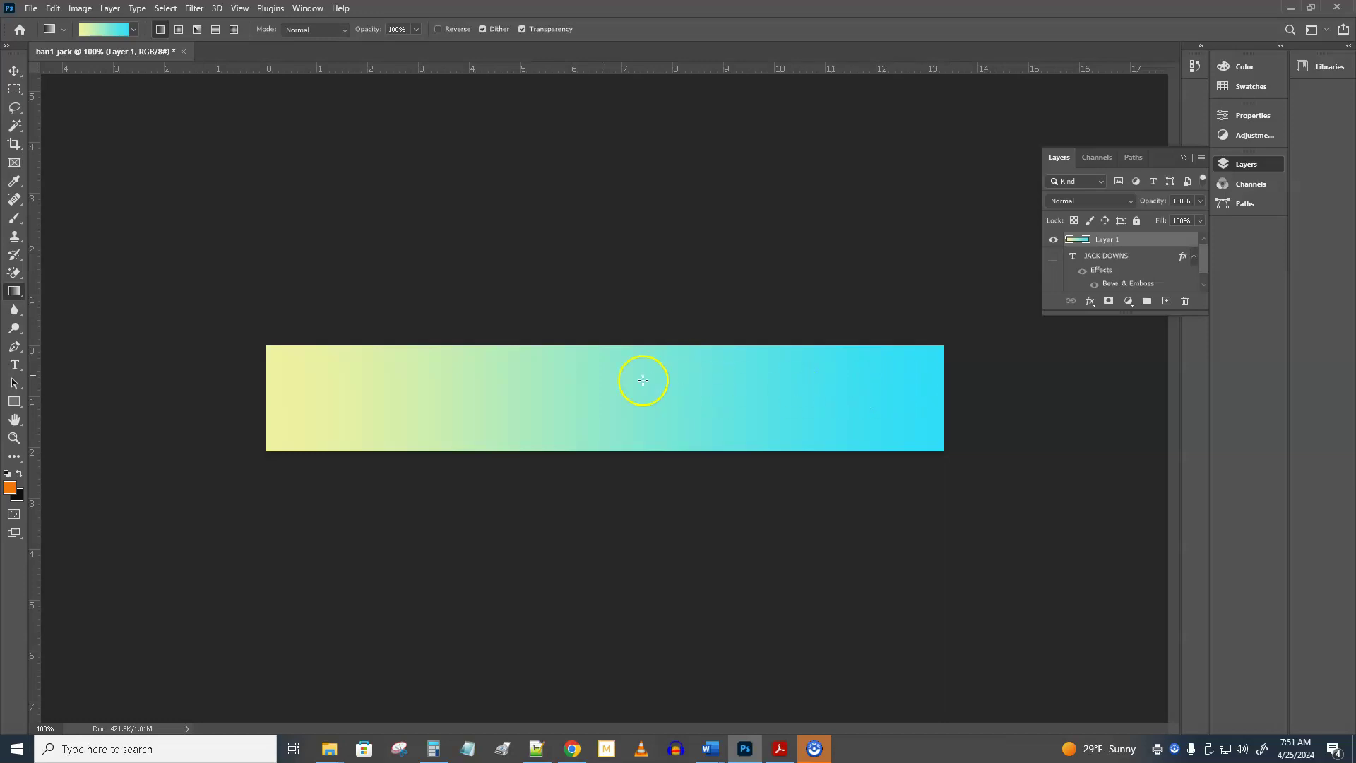
click(13, 70)
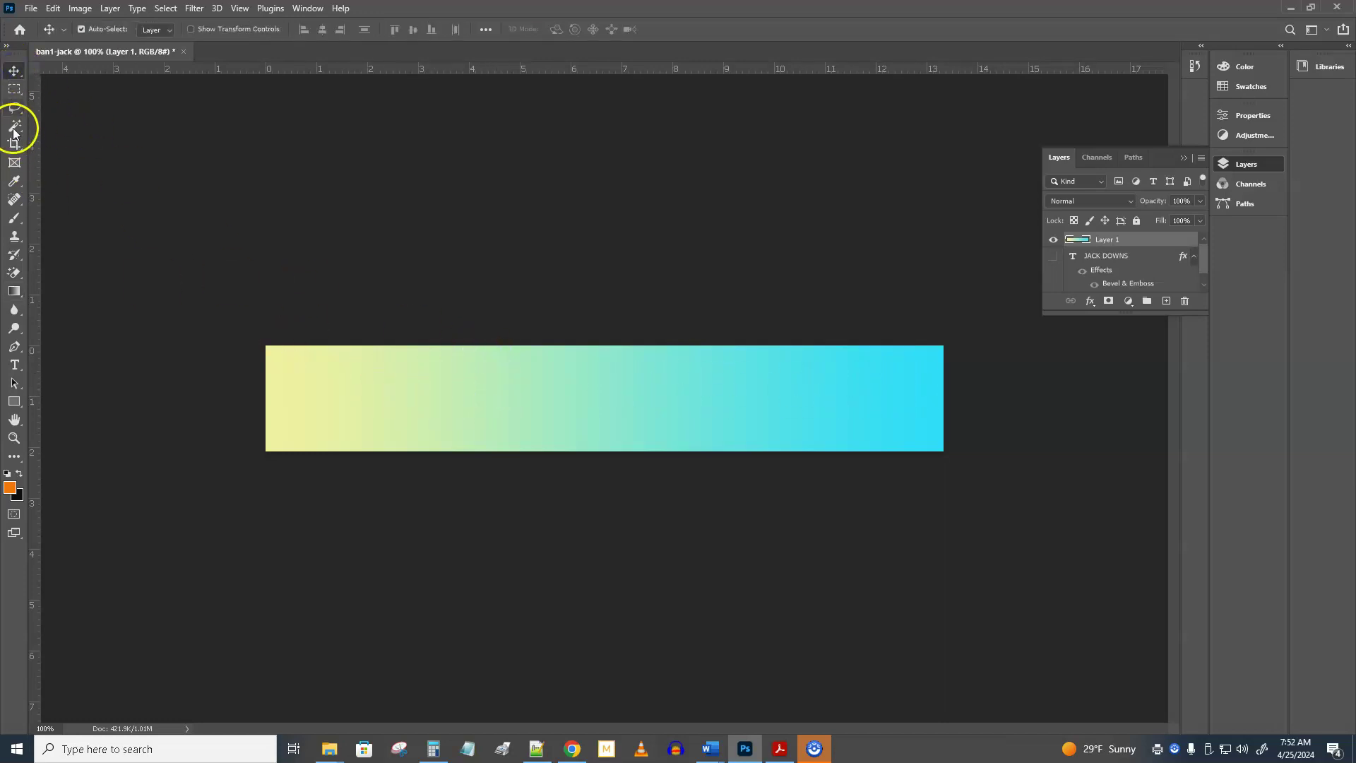
click(1052, 257)
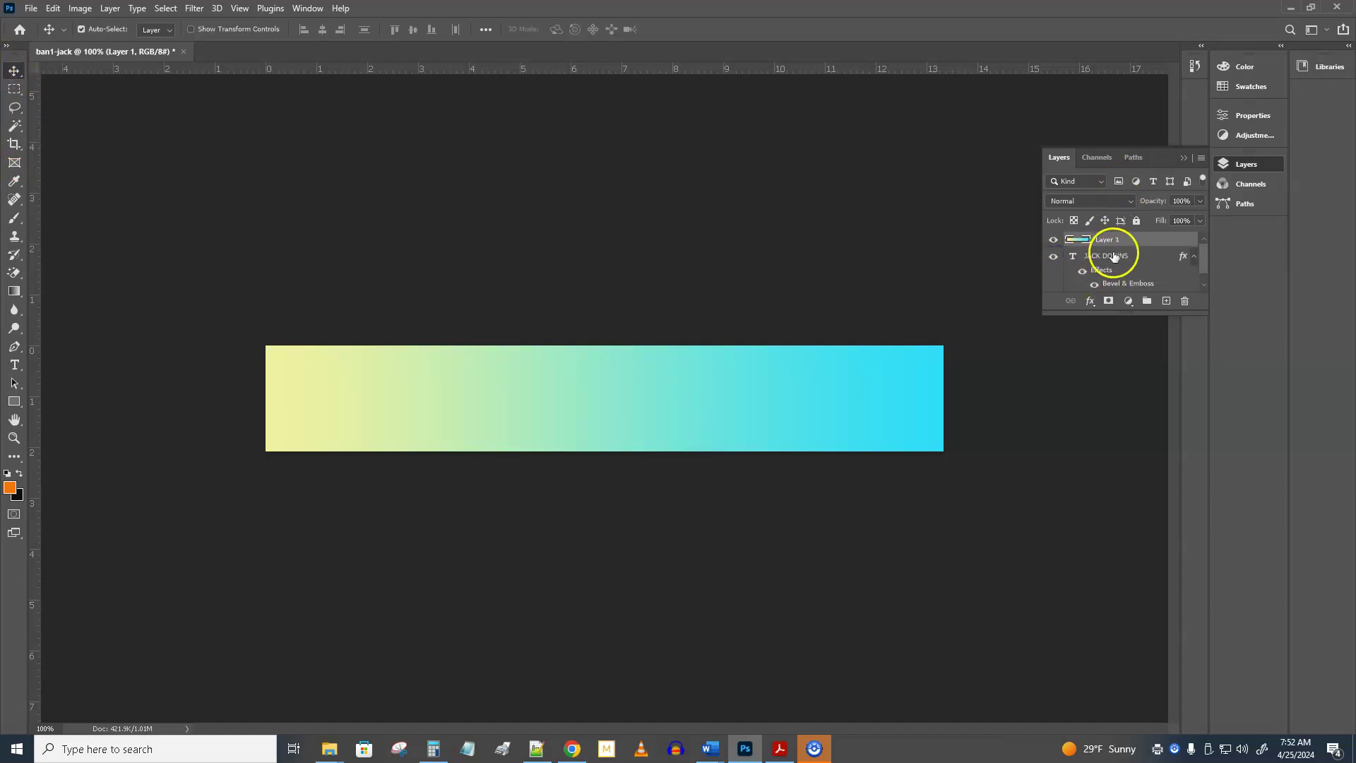
drag(1116, 258, 1106, 238)
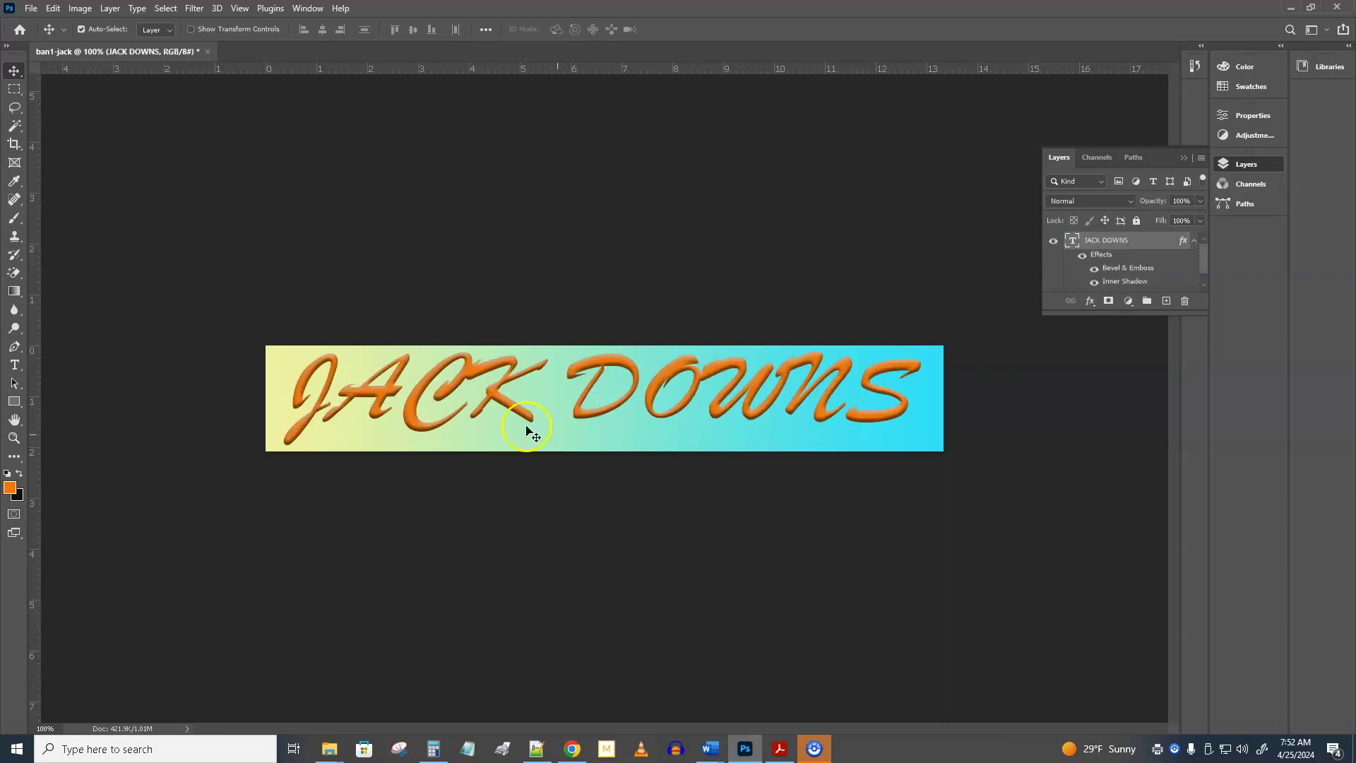
Step: Save the gradient banner as ban2-jack.psd in Photoshop format with layers and Maximize Compatibility enabled
click(31, 8)
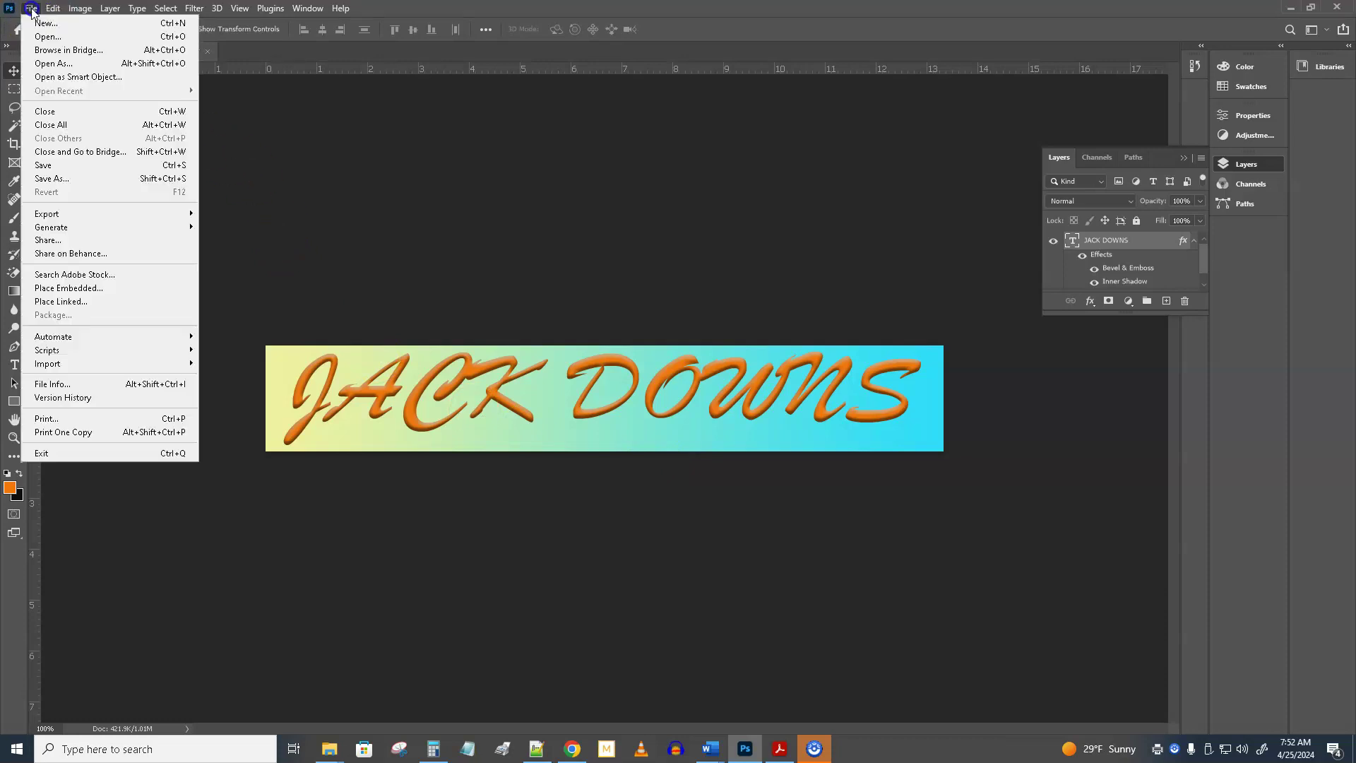
click(51, 178)
click(106, 308)
click(187, 329)
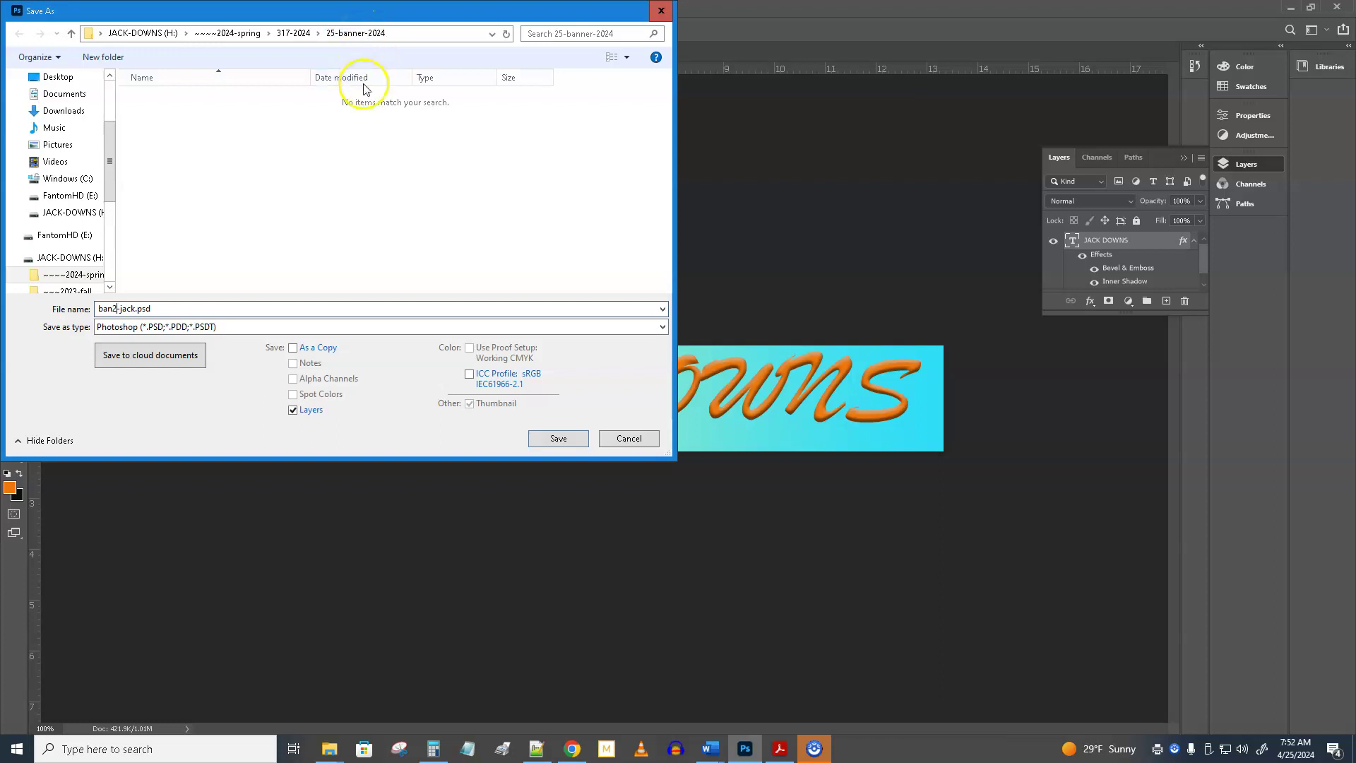
click(569, 443)
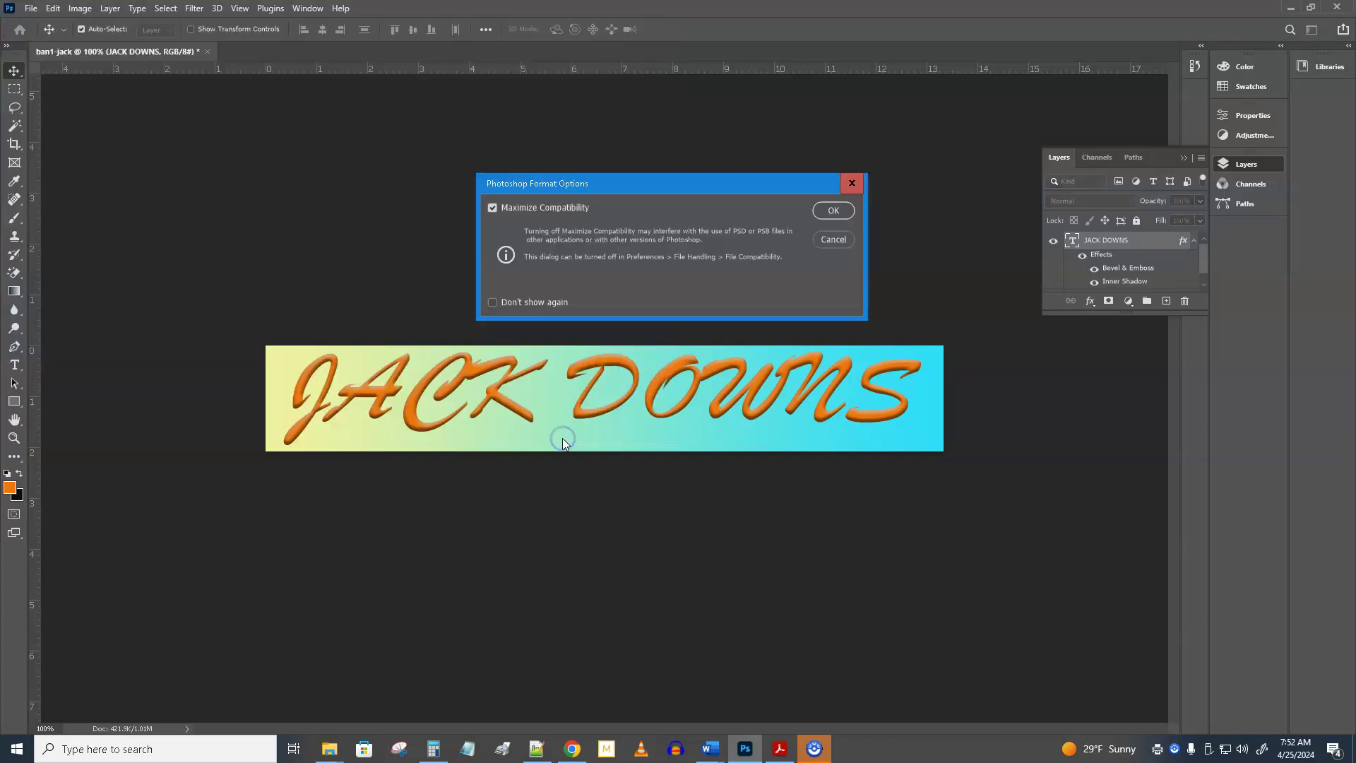
click(847, 210)
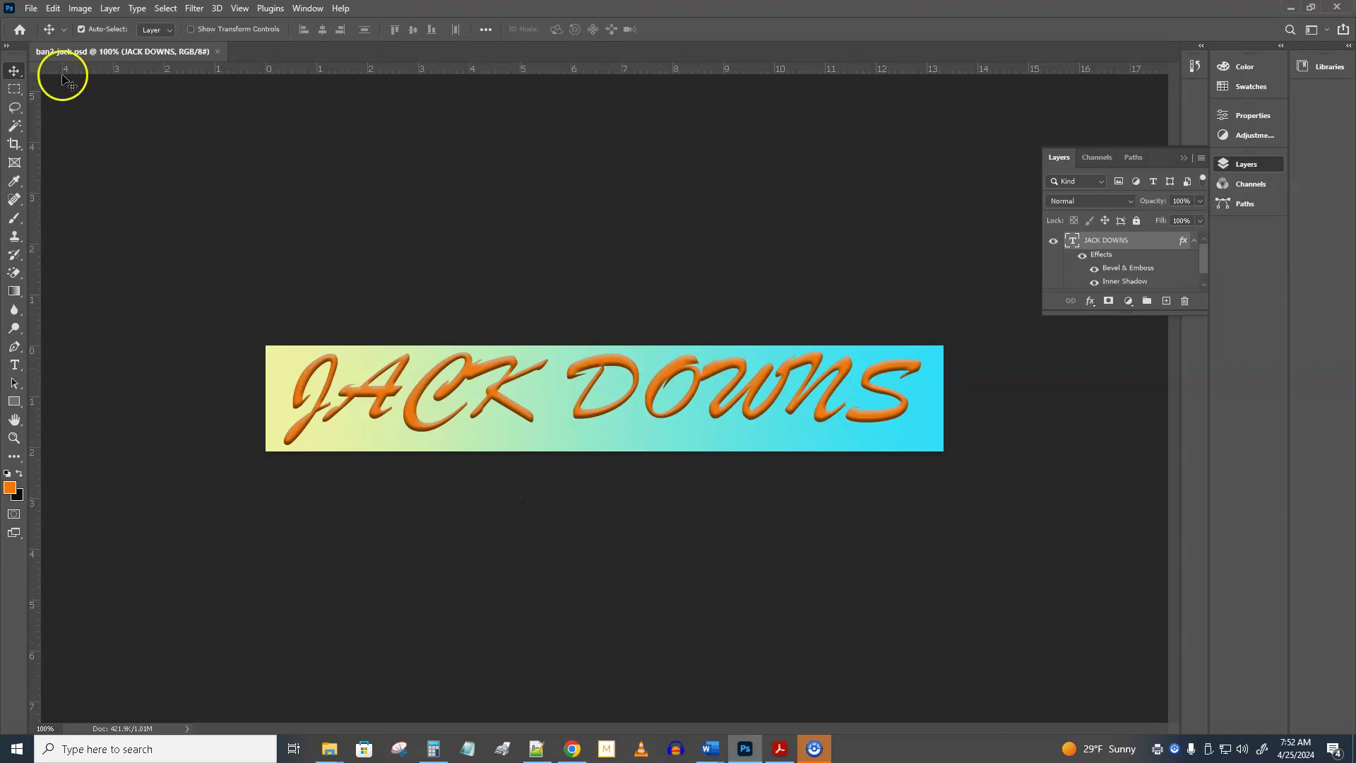
Step: Save a copy of the gradient banner as ban2-jack.png in PNG format with the large file size option
click(30, 8)
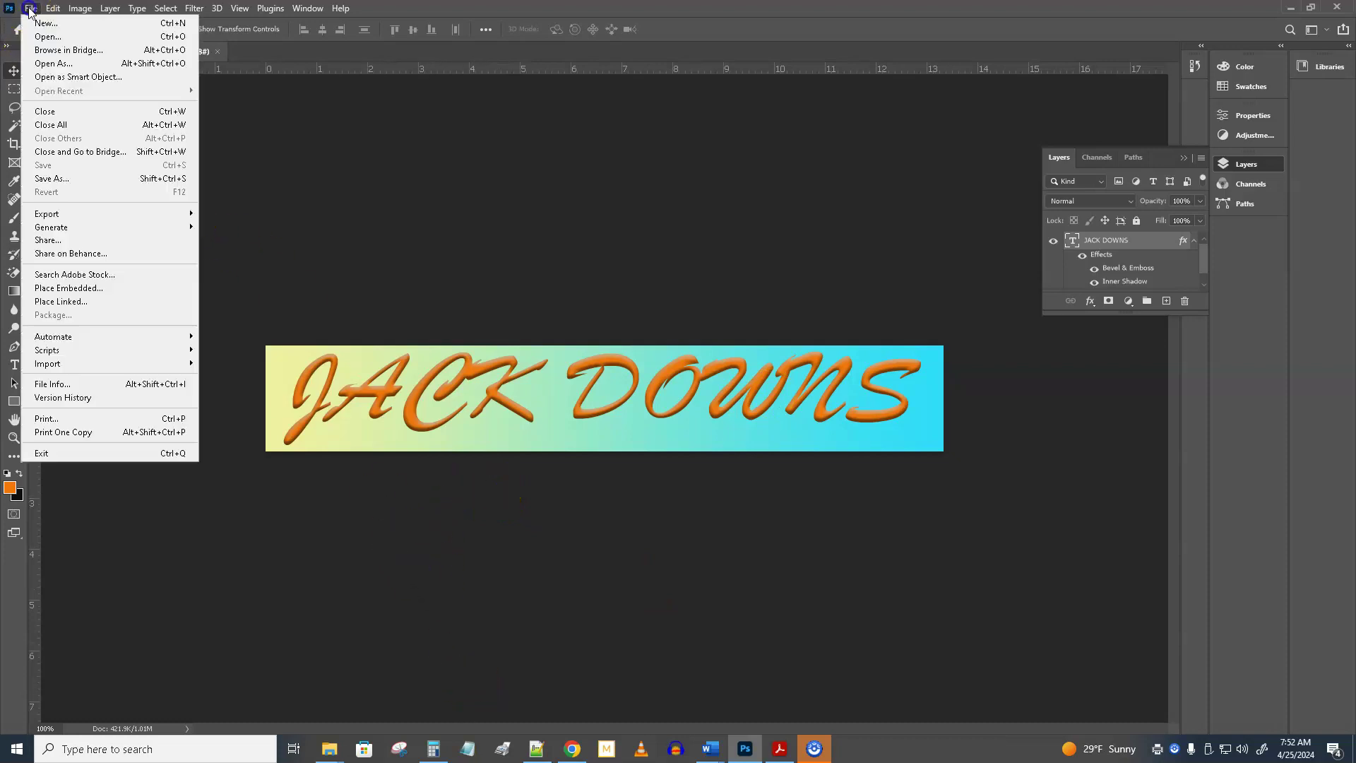
click(52, 178)
click(202, 327)
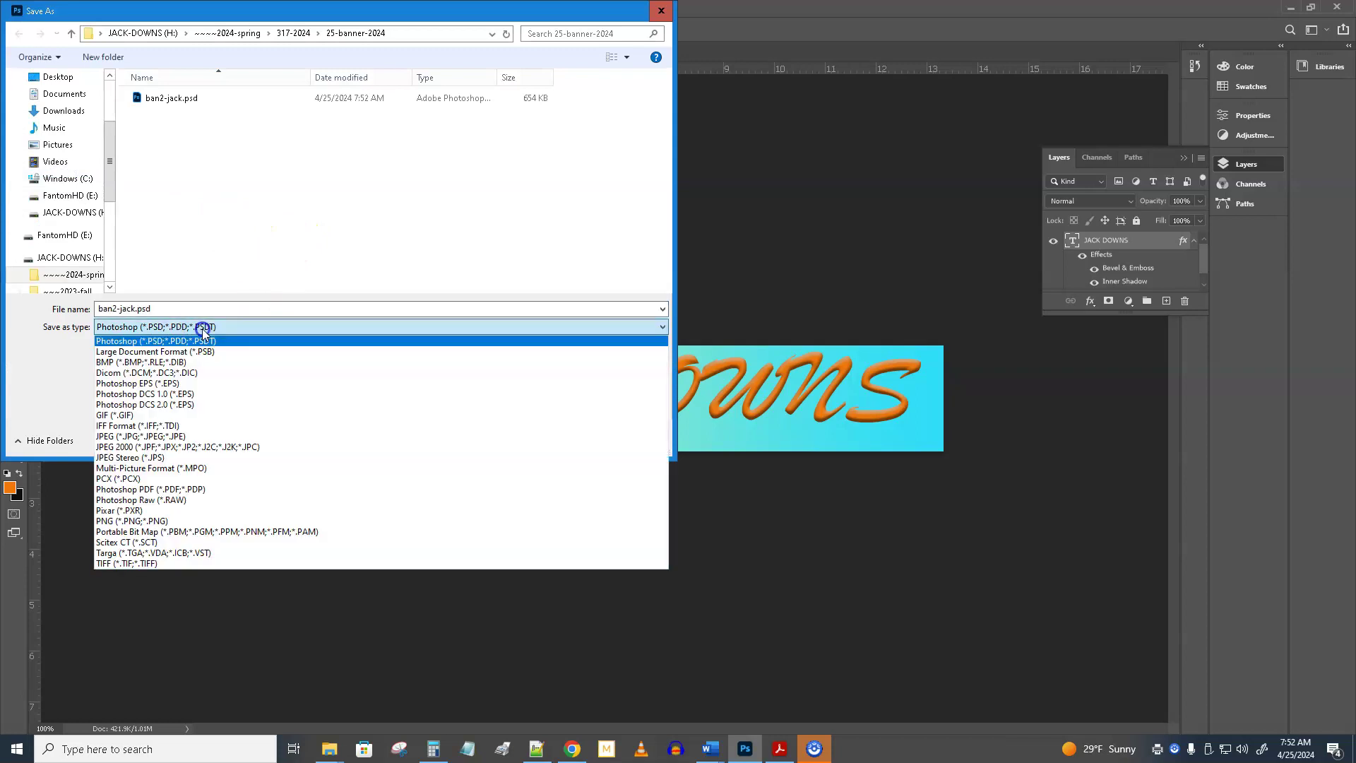
click(143, 521)
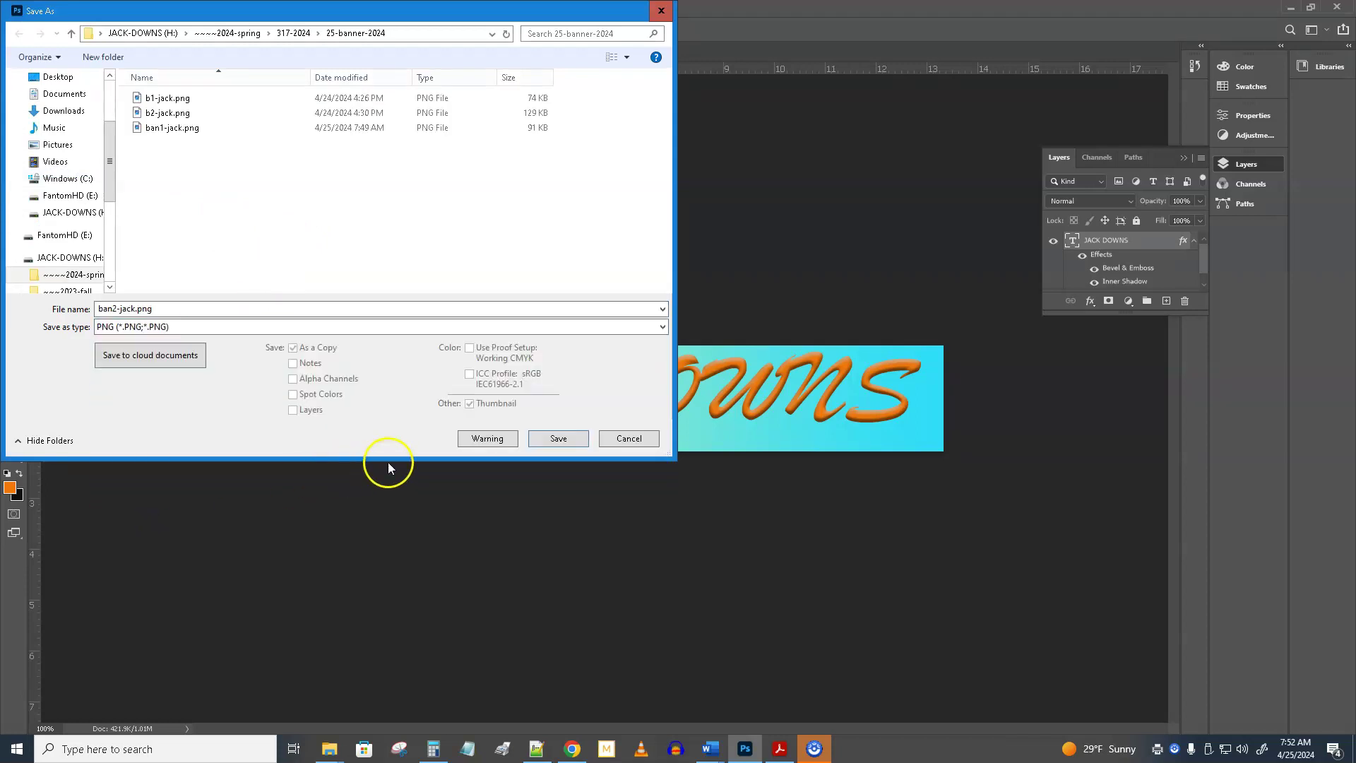
click(558, 438)
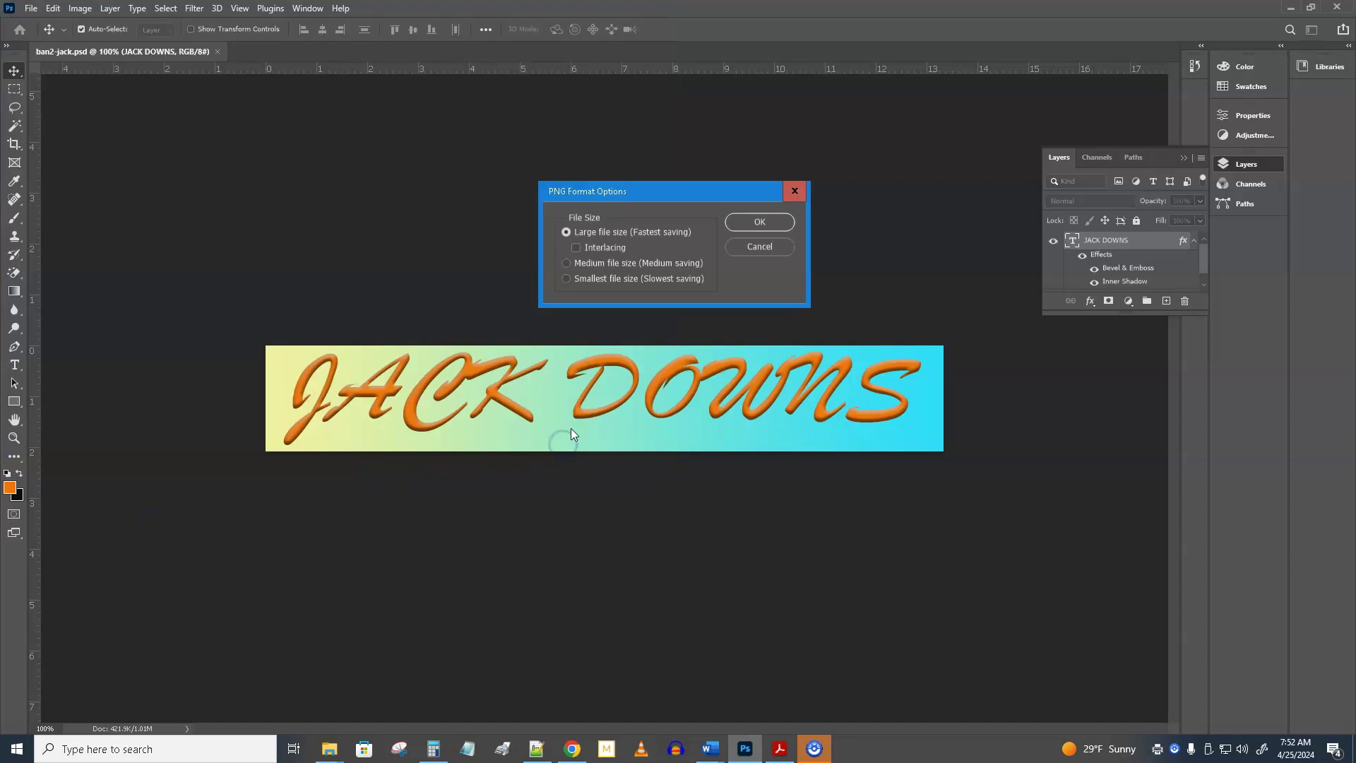
click(760, 221)
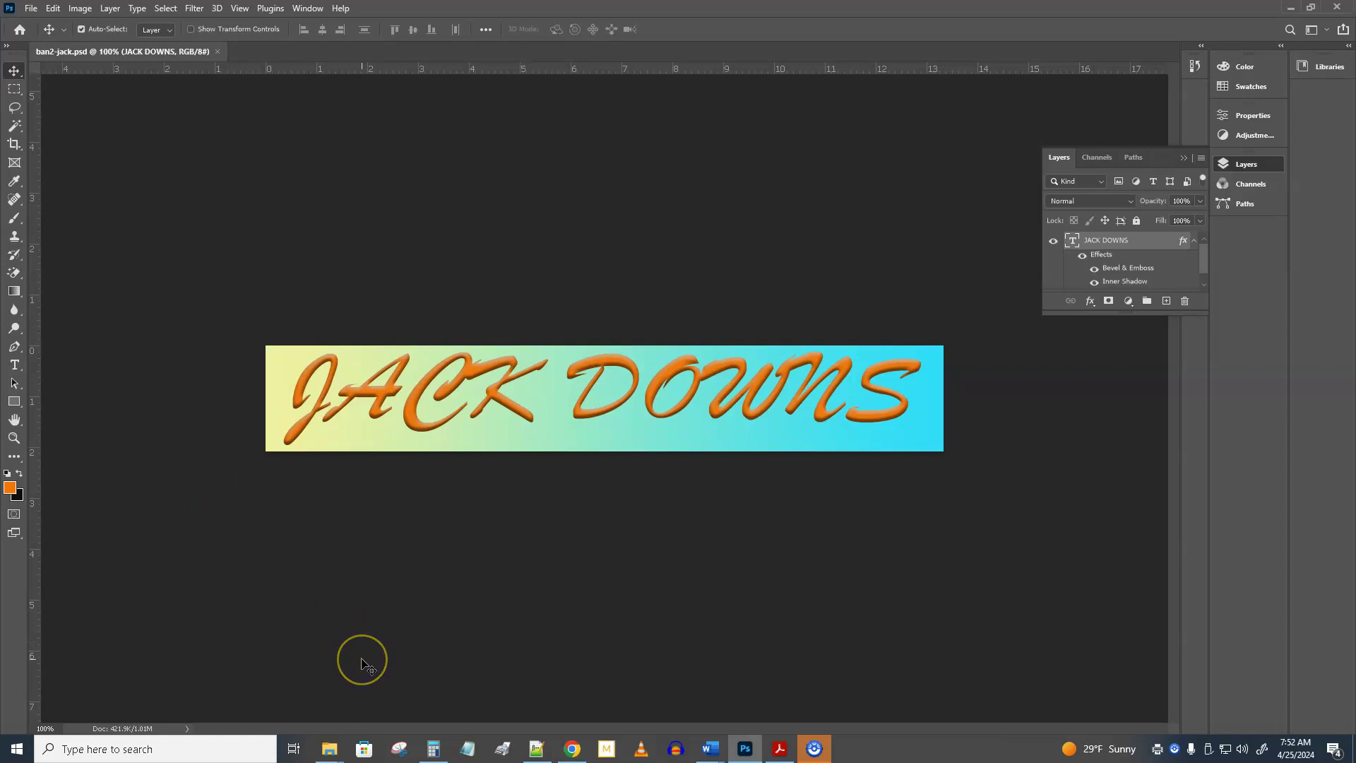
Step: Switch to the 25-banner-2024 folder in File Explorer and permanently delete ban2-jack.psd
click(331, 750)
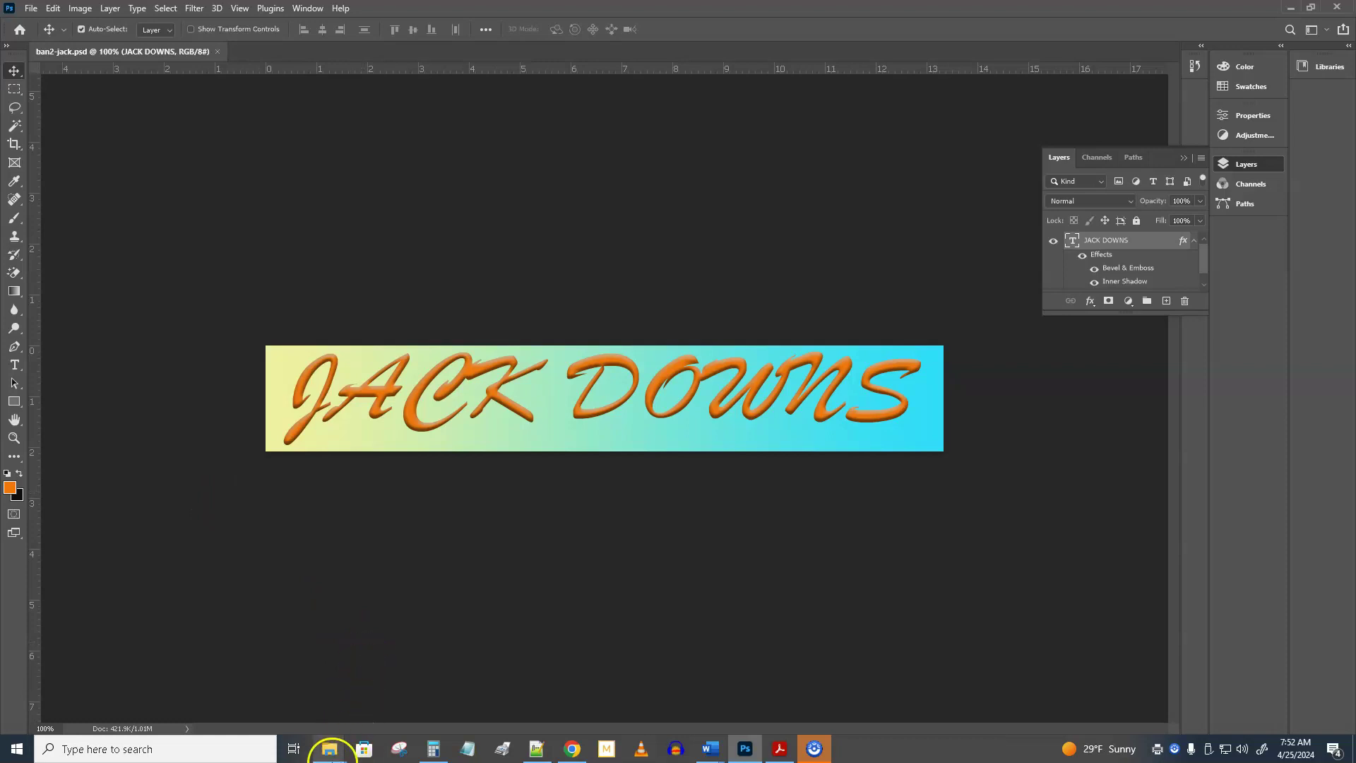
click(396, 689)
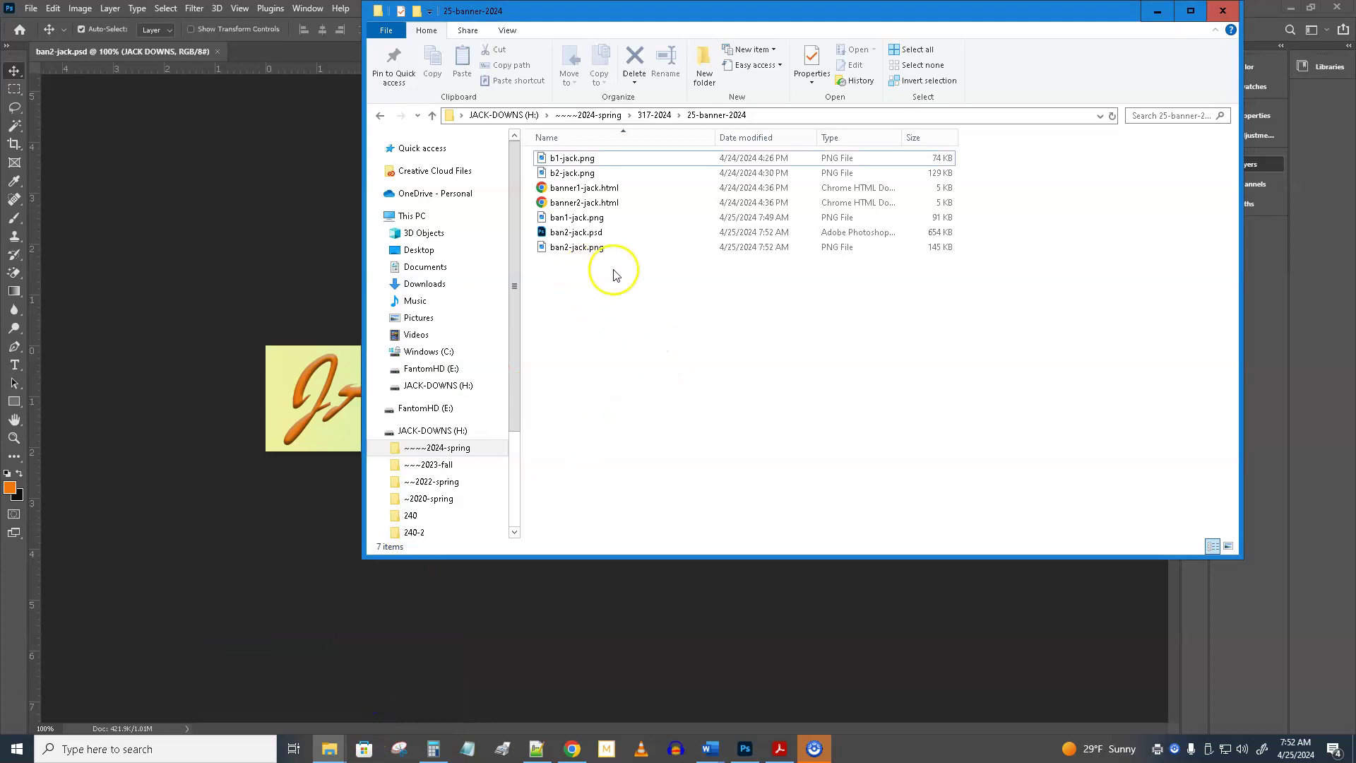
click(570, 236)
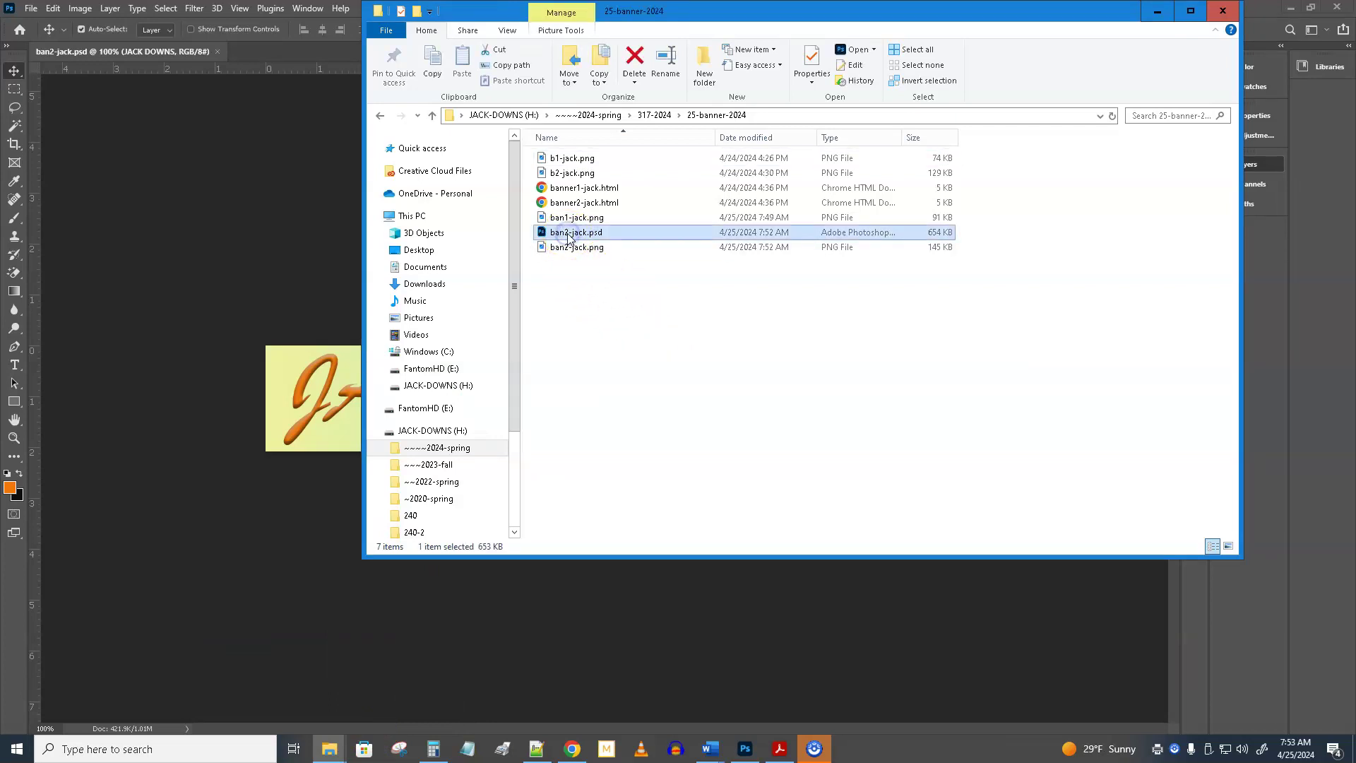
key(shift+Delete)
click(732, 432)
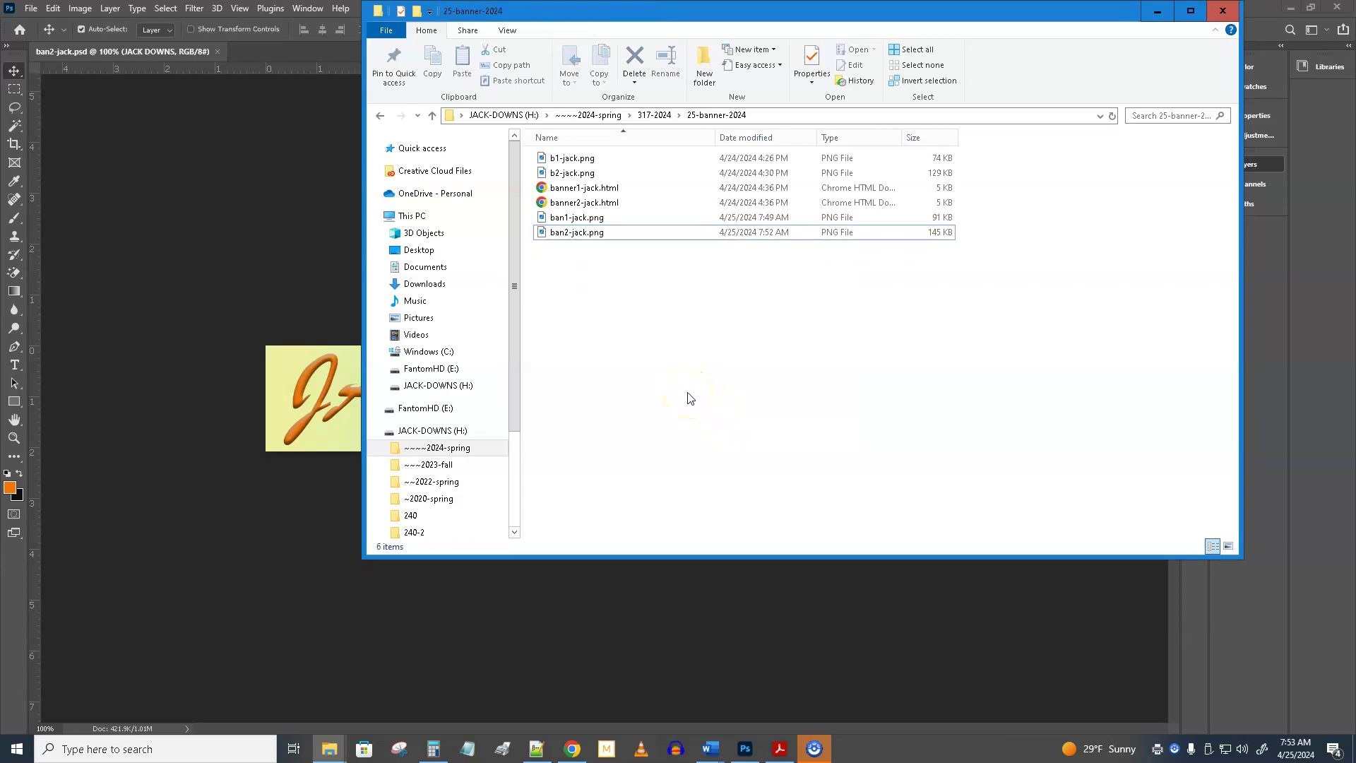
Step: Delete the old banner images b1-jack.png and b2-jack.png from the 25-banner-2024 folder
click(566, 158)
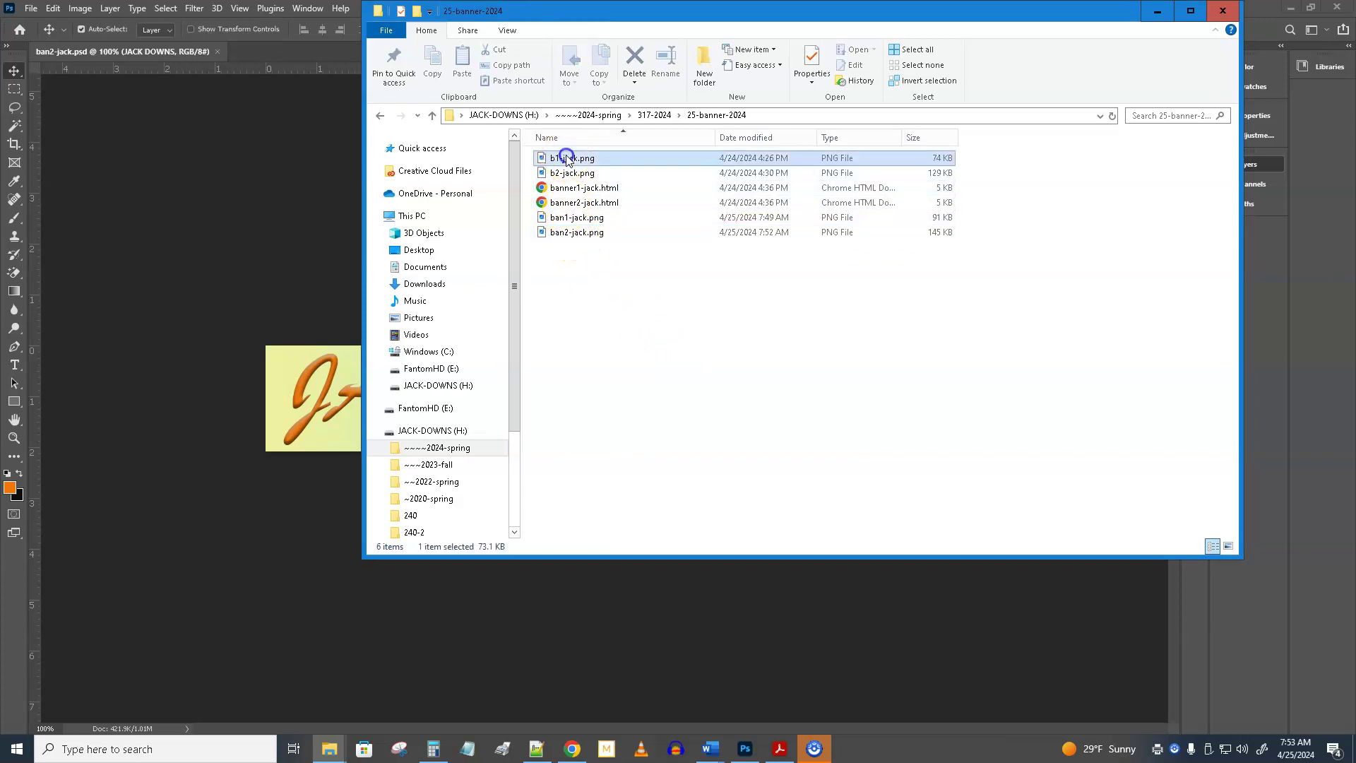
ctrl+click(572, 173)
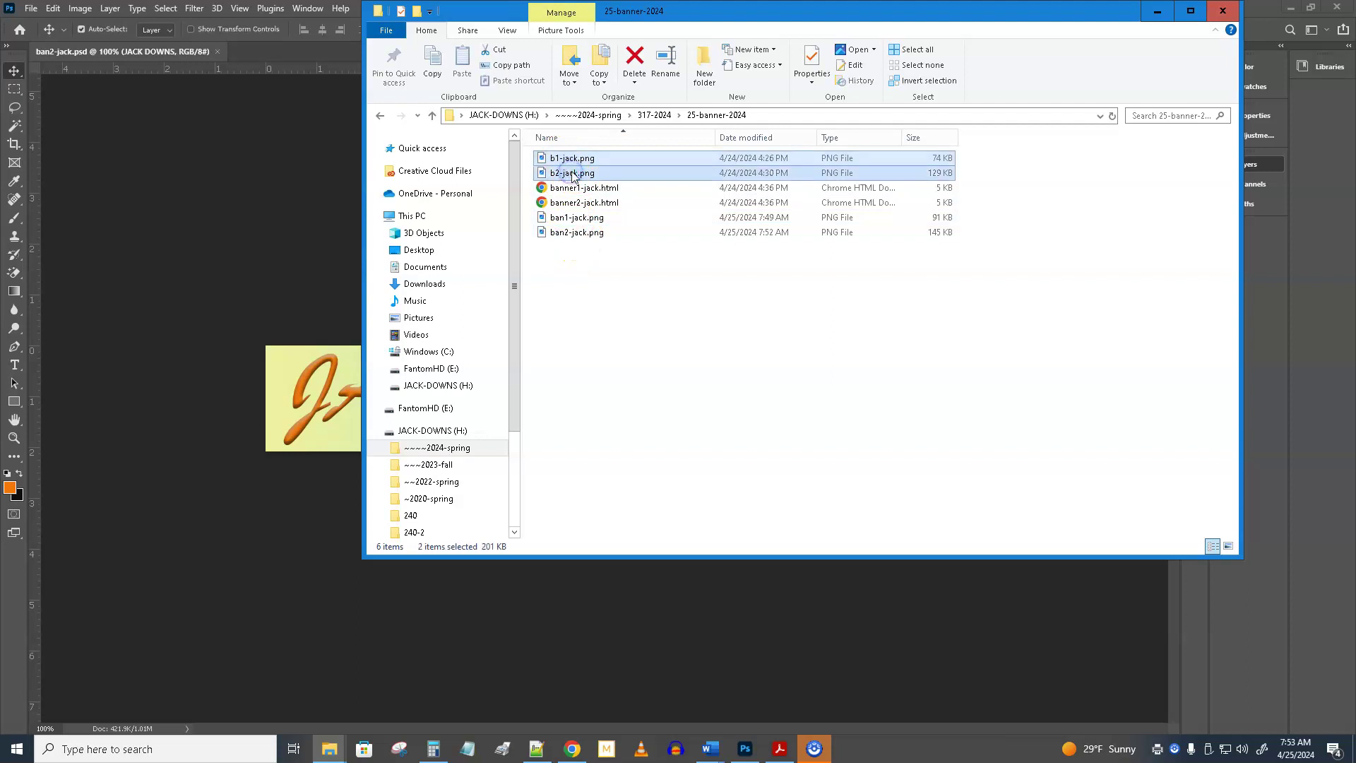
key(Delete)
click(738, 387)
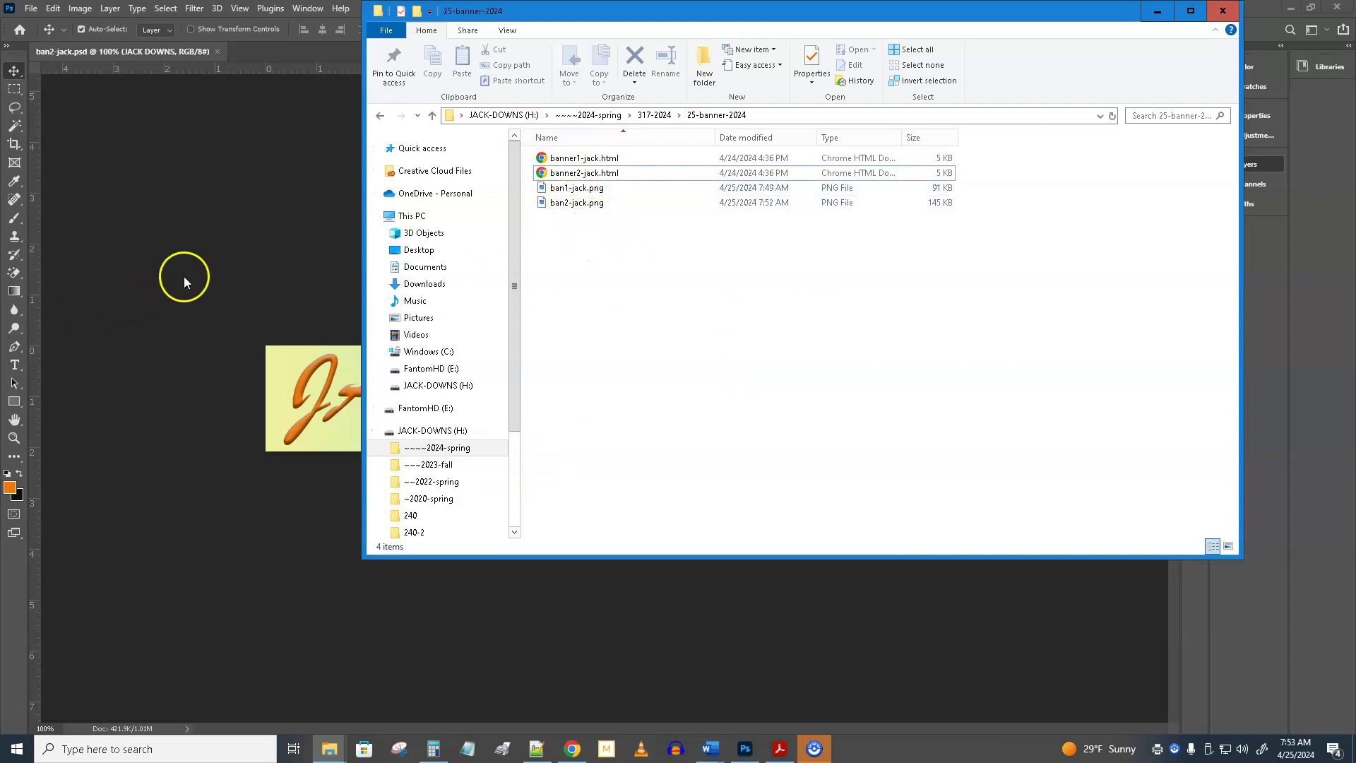
Step: Close Photoshop and bring banner1-jack.html in Notepad++ to the front
click(152, 246)
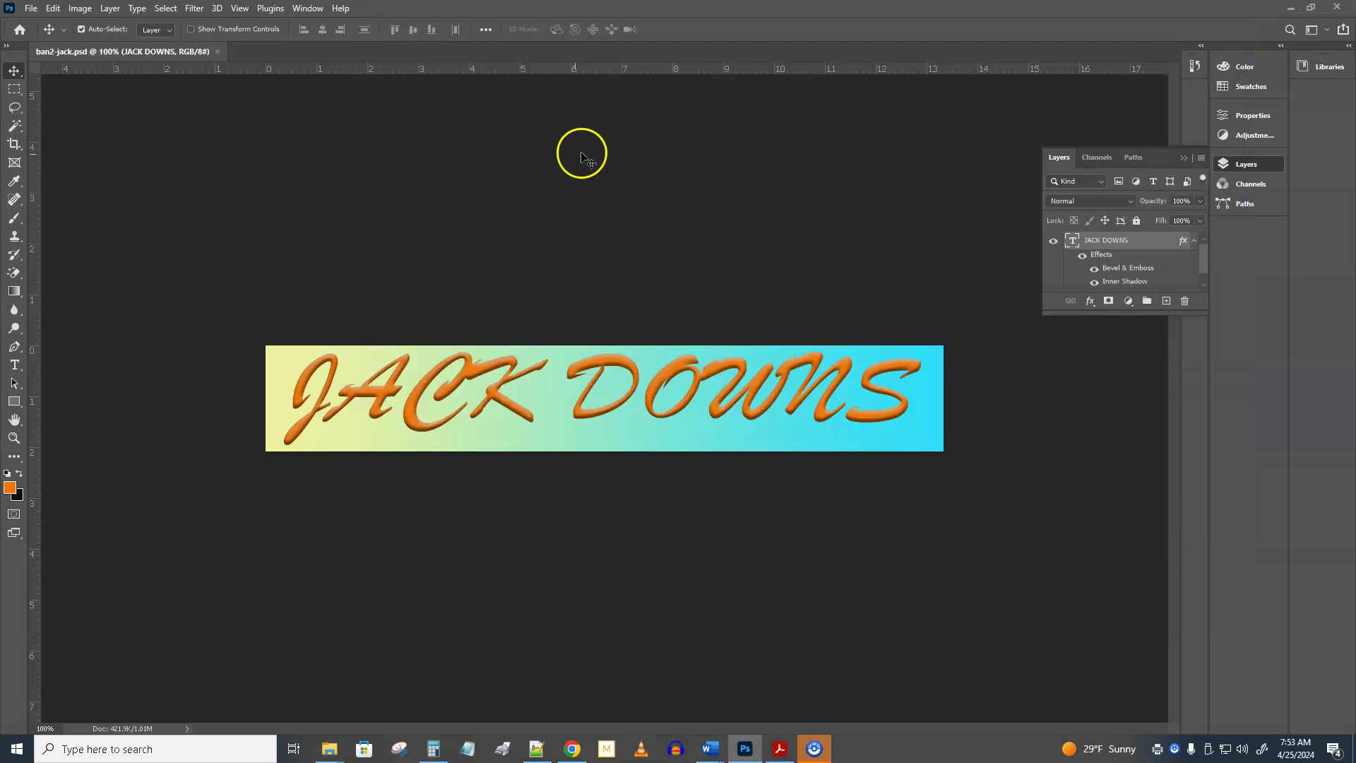
click(1340, 9)
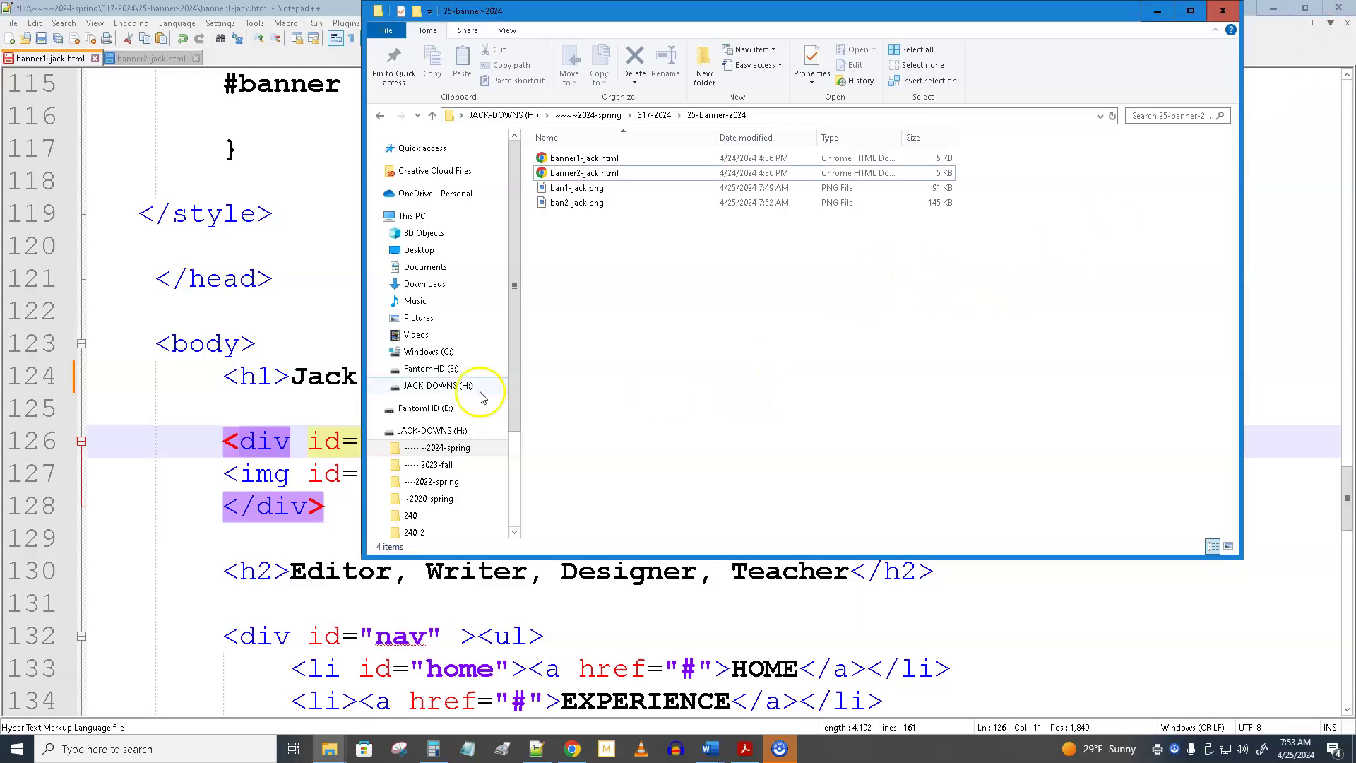
click(304, 194)
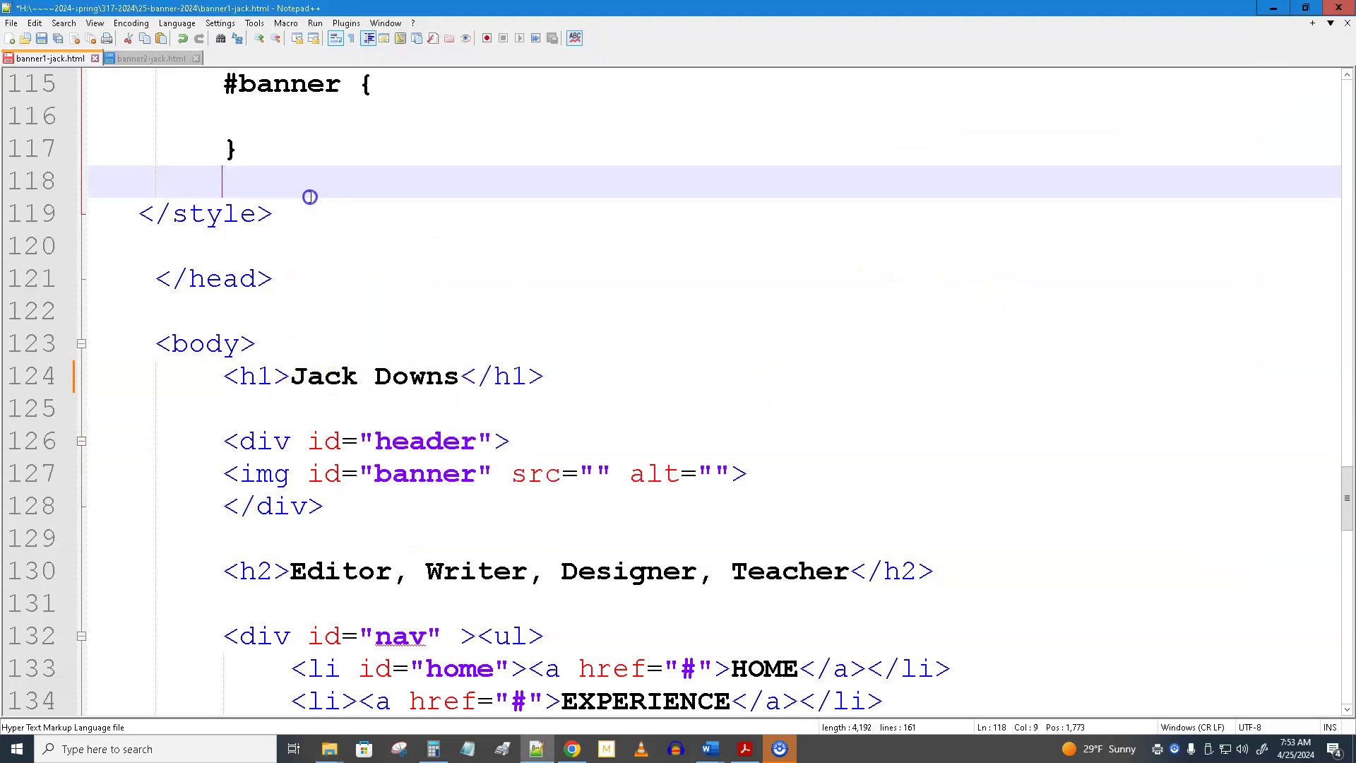
Step: Set the src attribute of the banner image in the header div to ban1-jack.png
scroll(424, 438, down, 3)
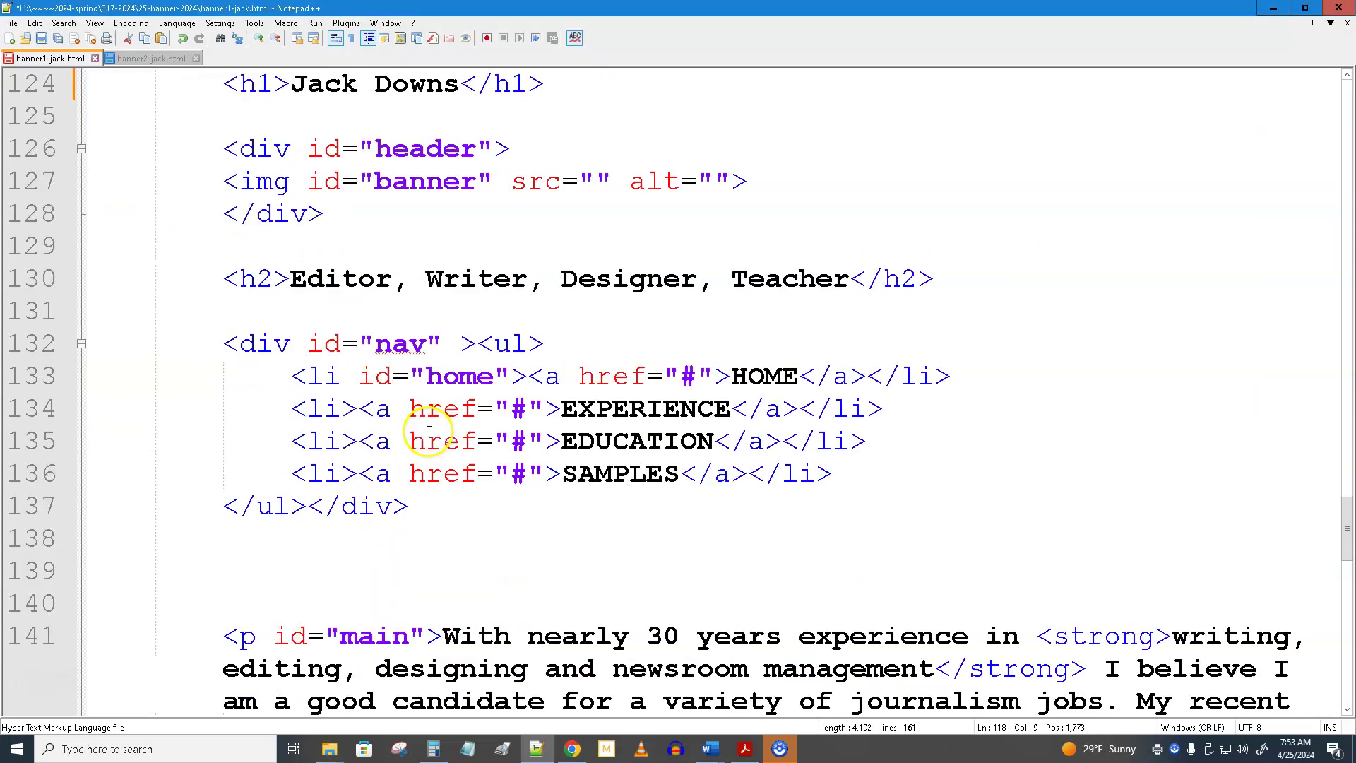
scroll(533, 445, down, 3)
scroll(523, 423, up, 2)
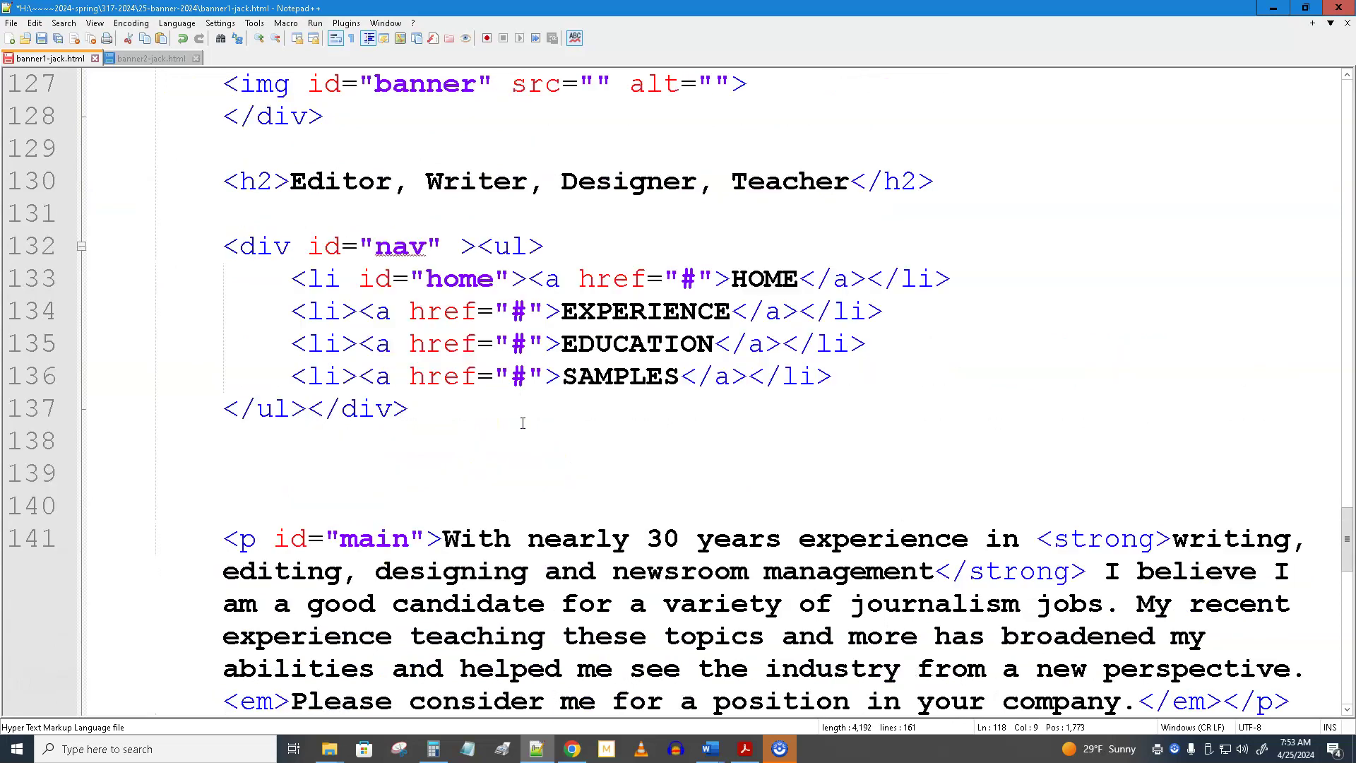
scroll(523, 422, up, 3)
scroll(522, 422, down, 3)
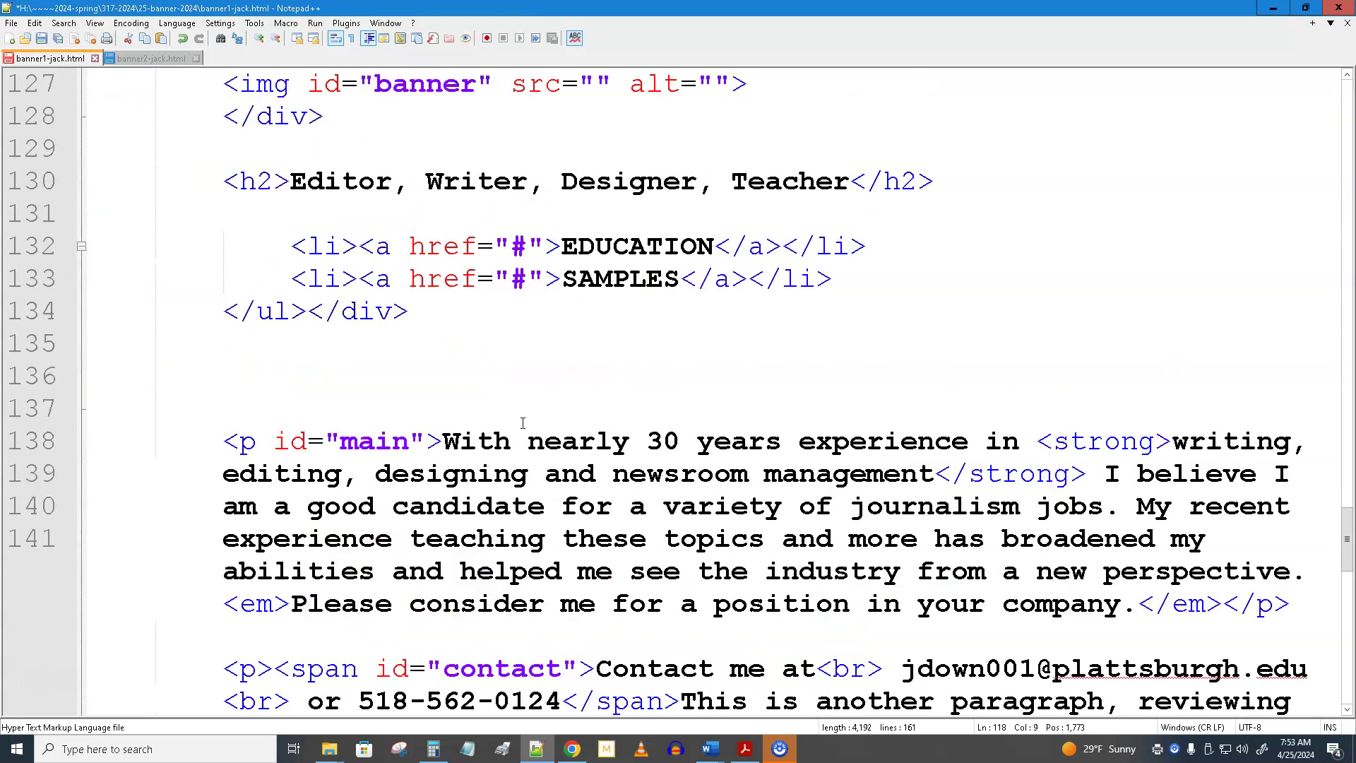
scroll(494, 402, up, 2)
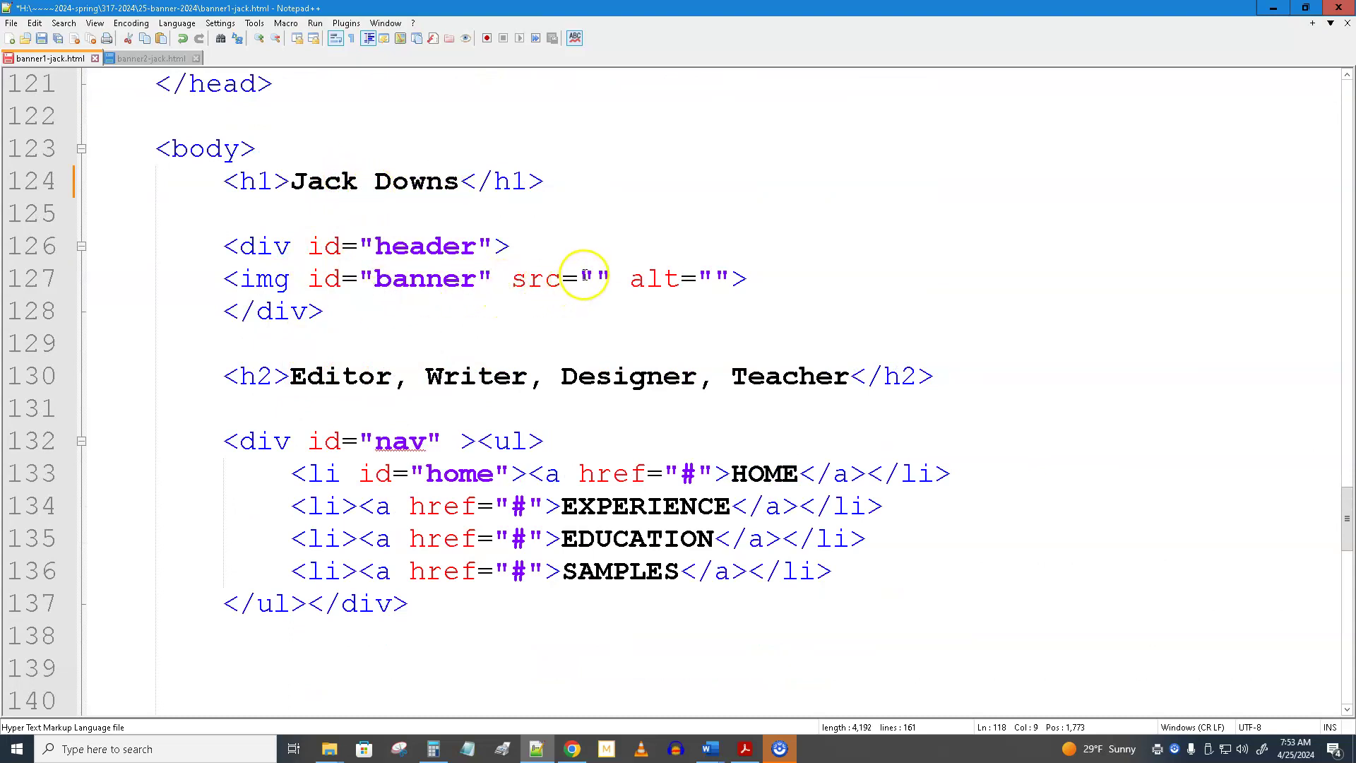
click(587, 279)
text(BAN)
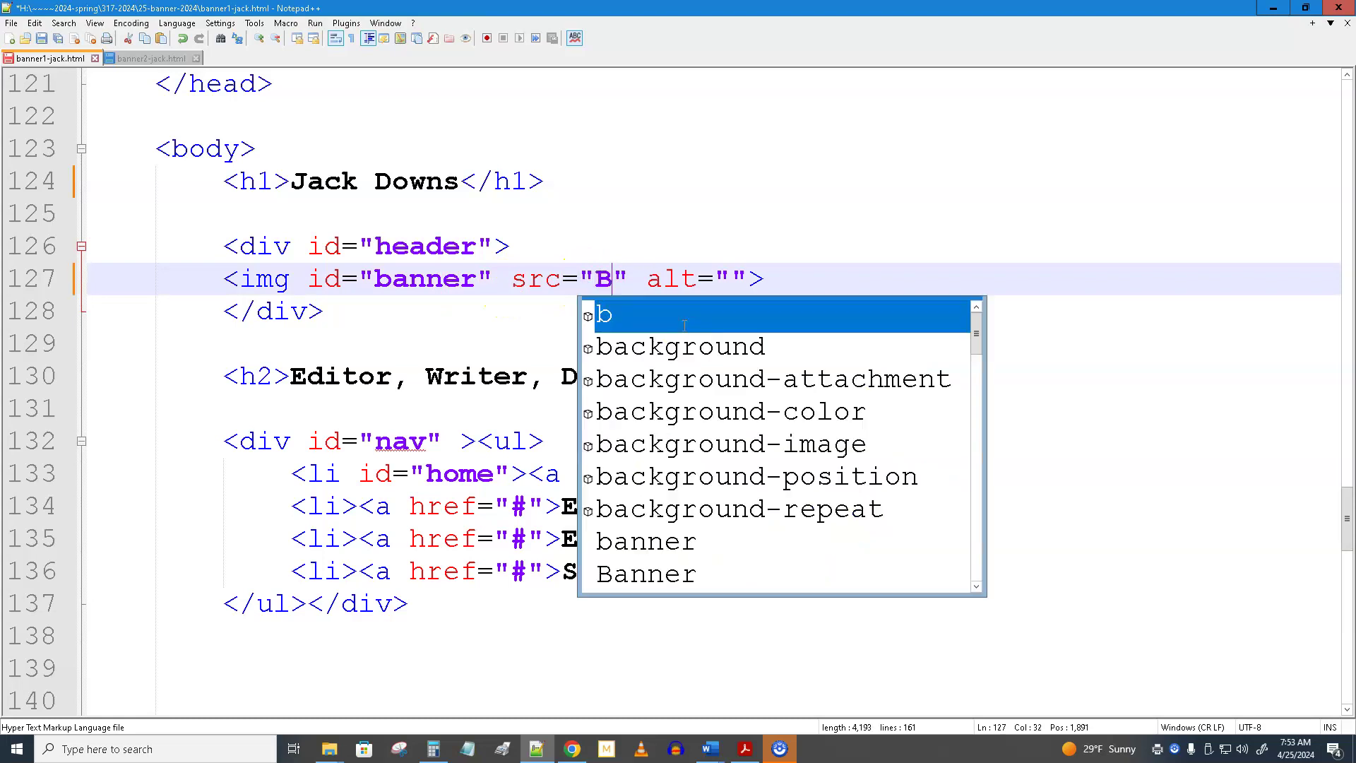
key(BackSpace)
key(BackSpace)
key(BackSpace)
text(ban1)
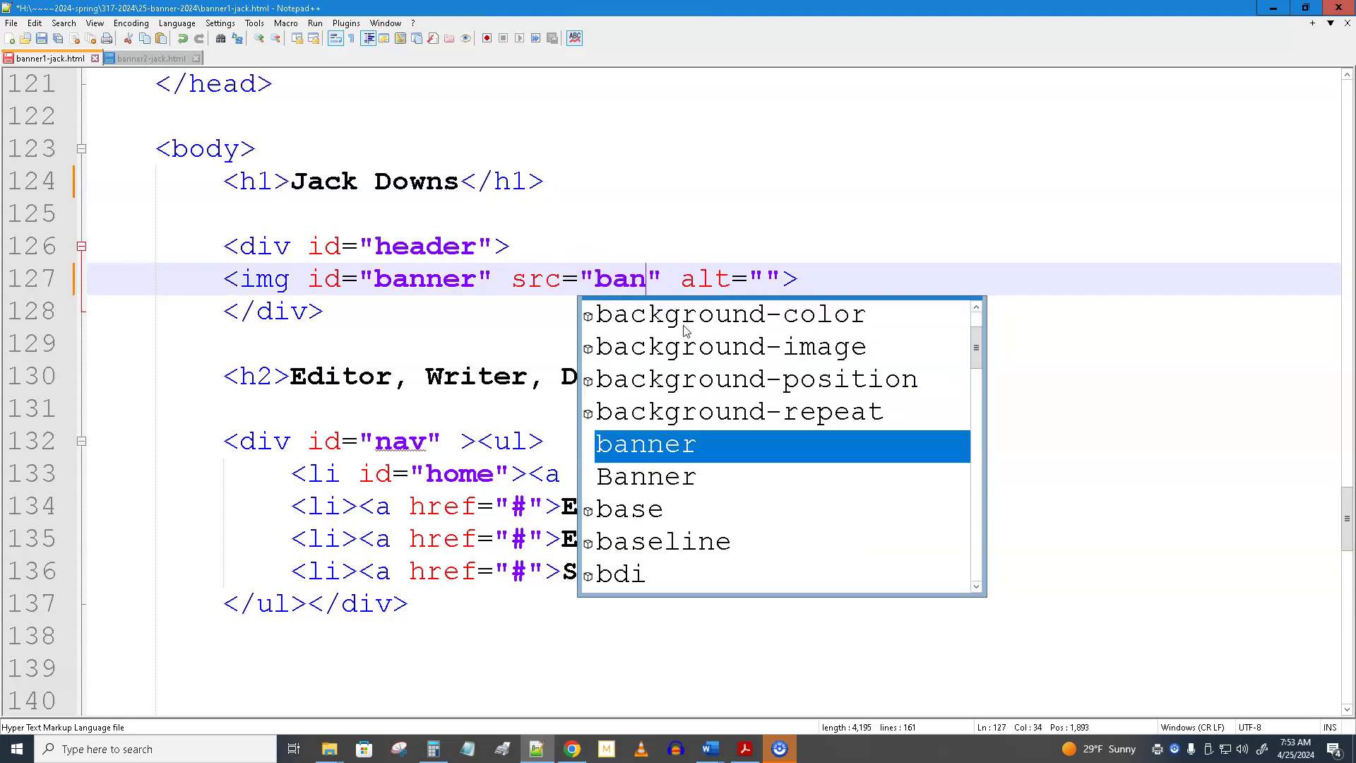
text(-jack.)
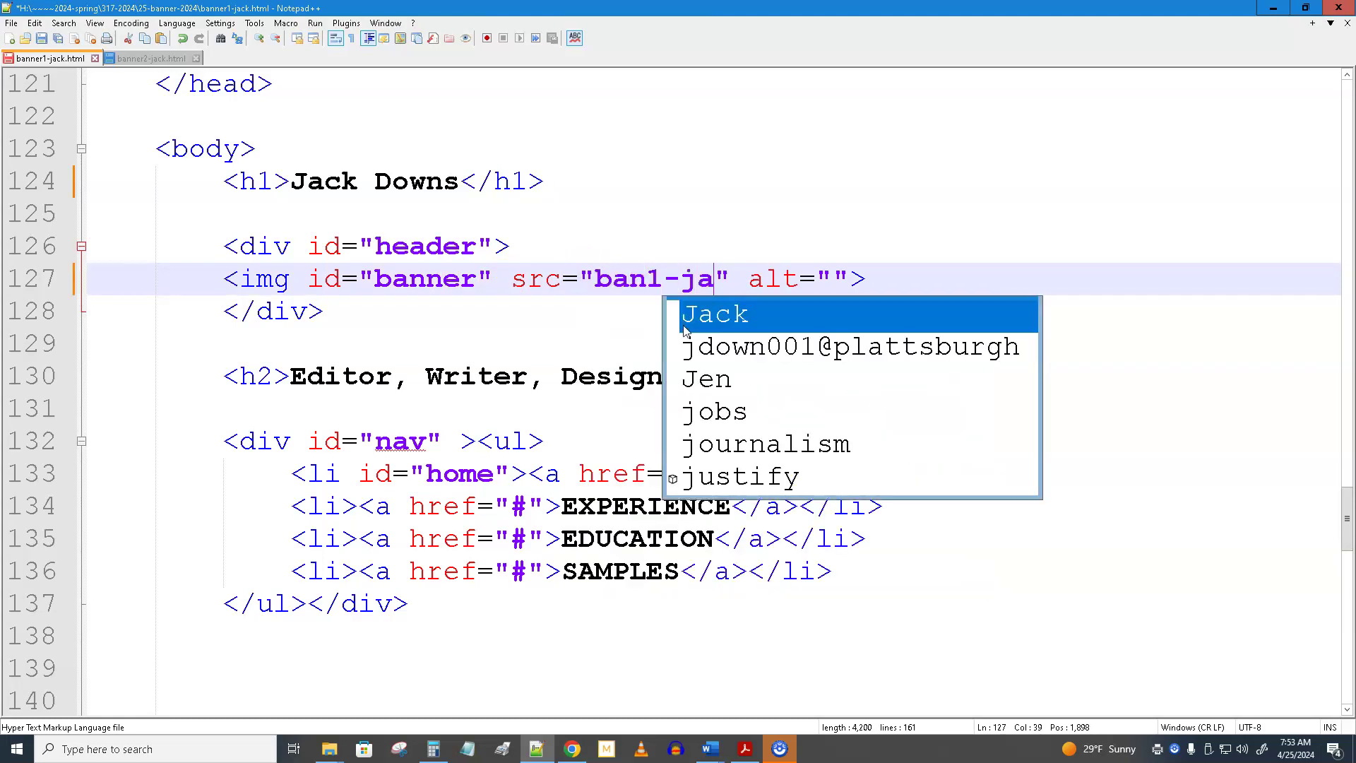
text(pp)
key(BackSpace)
text(ng)
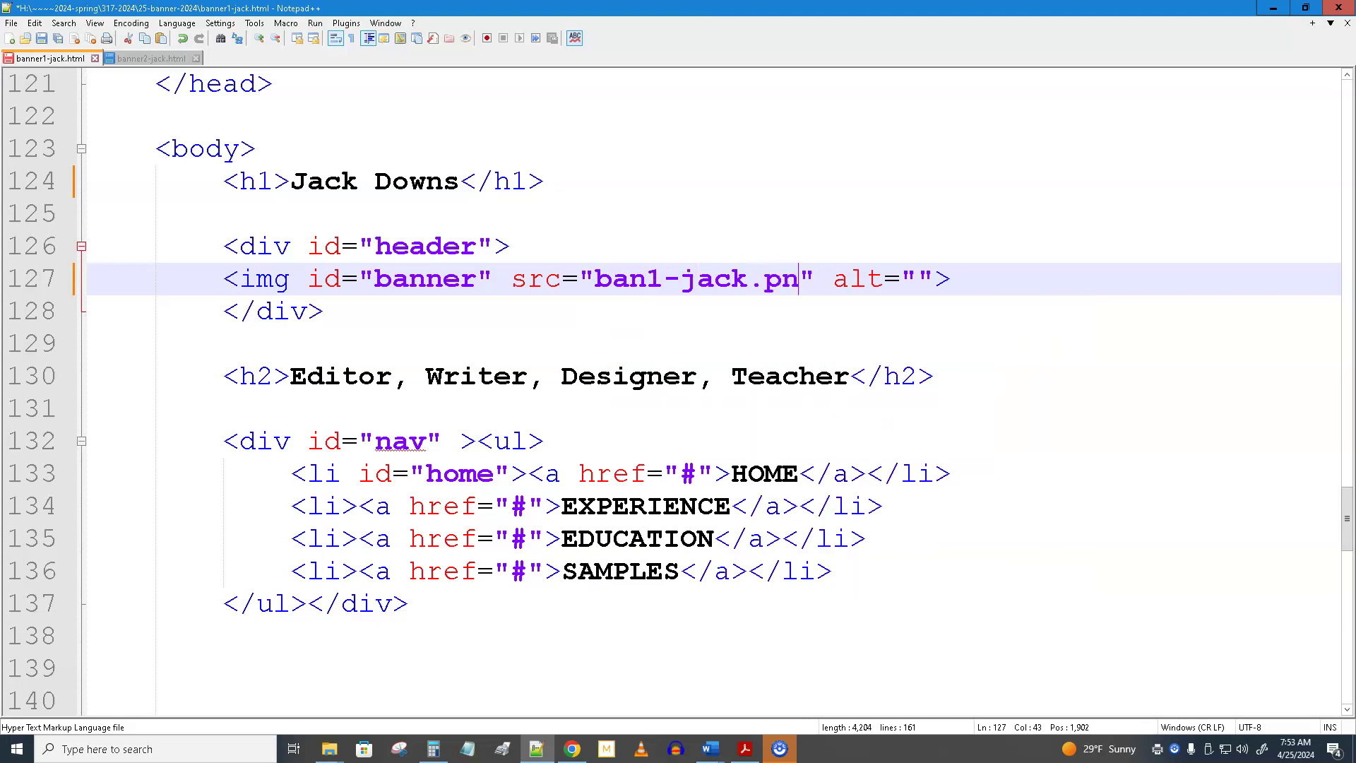
Step: Set the banner image's alt text to the site owner's full name followed by the word banner
click(931, 279)
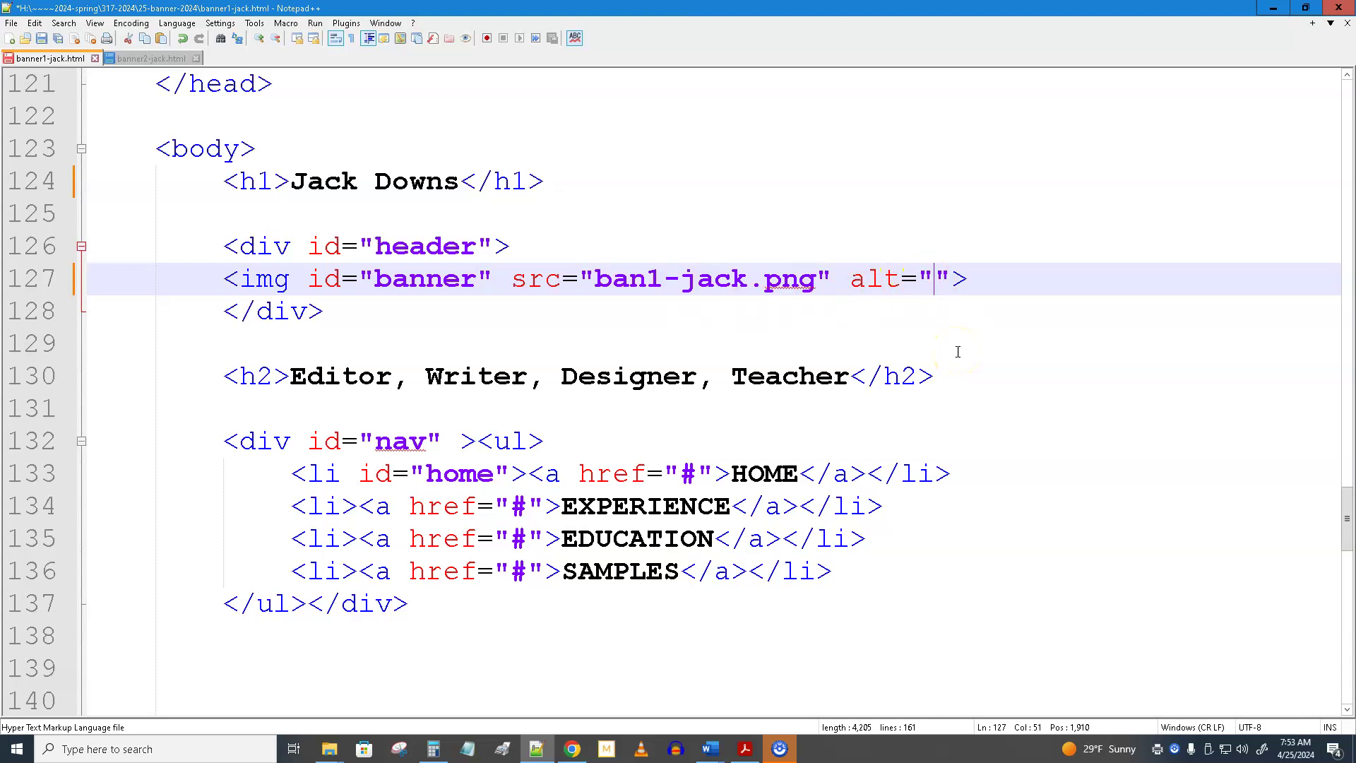
text(Jack Downs ba)
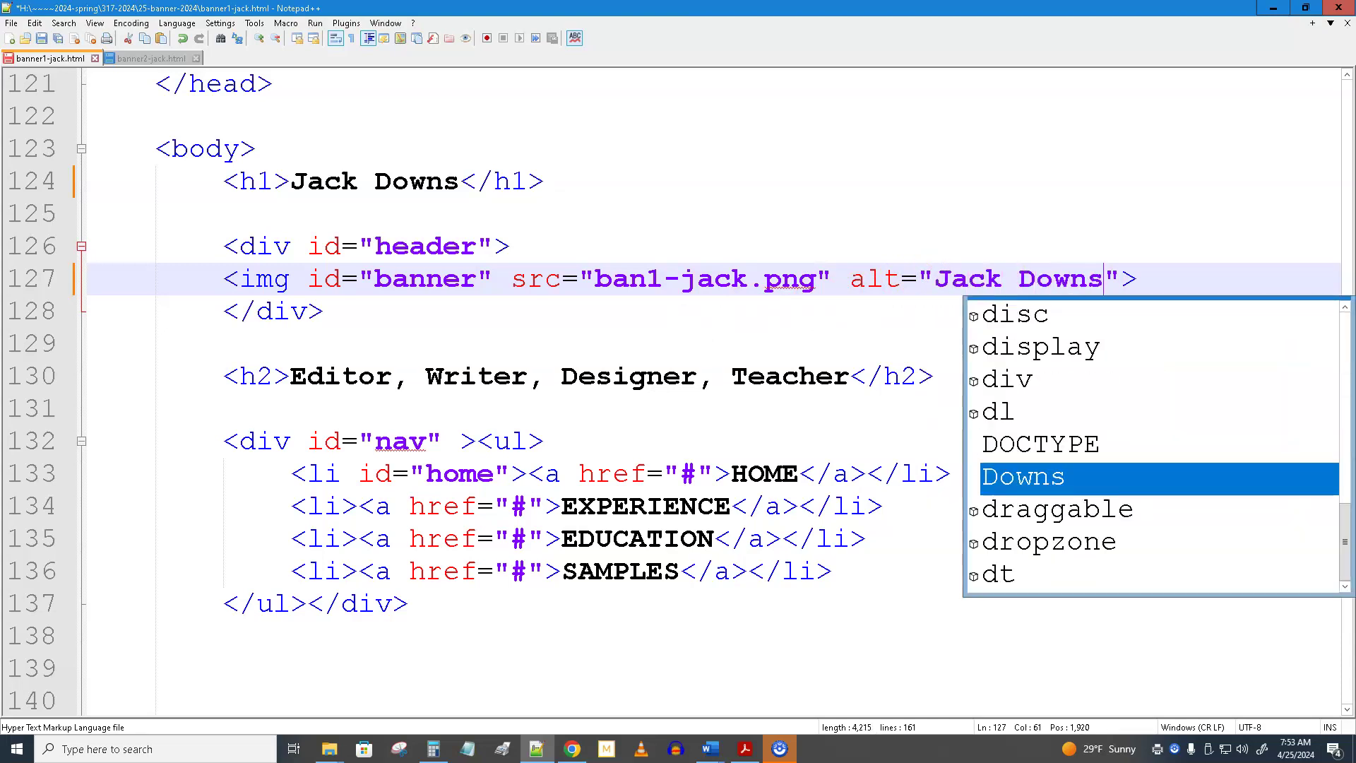
text(nner)
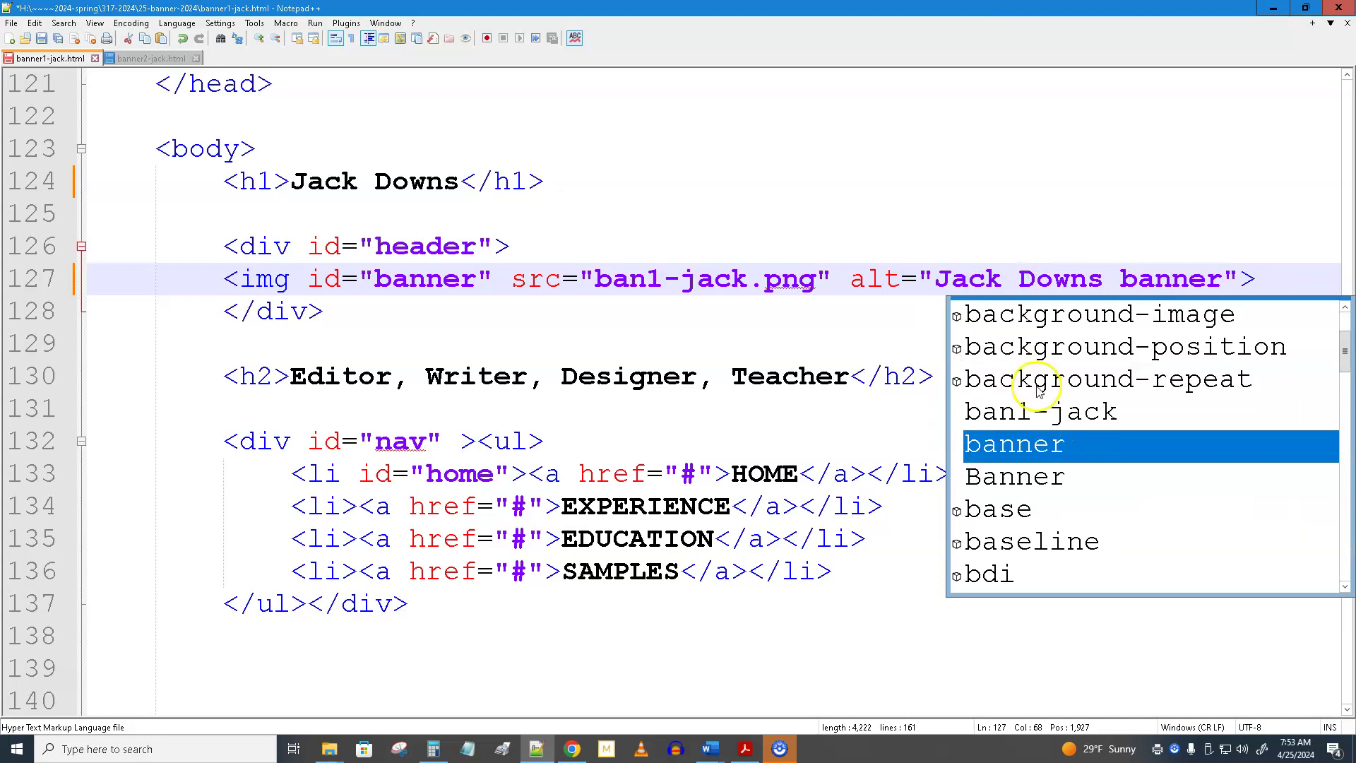
Step: Save banner1-jack.html and preview the page in Chrome
click(451, 364)
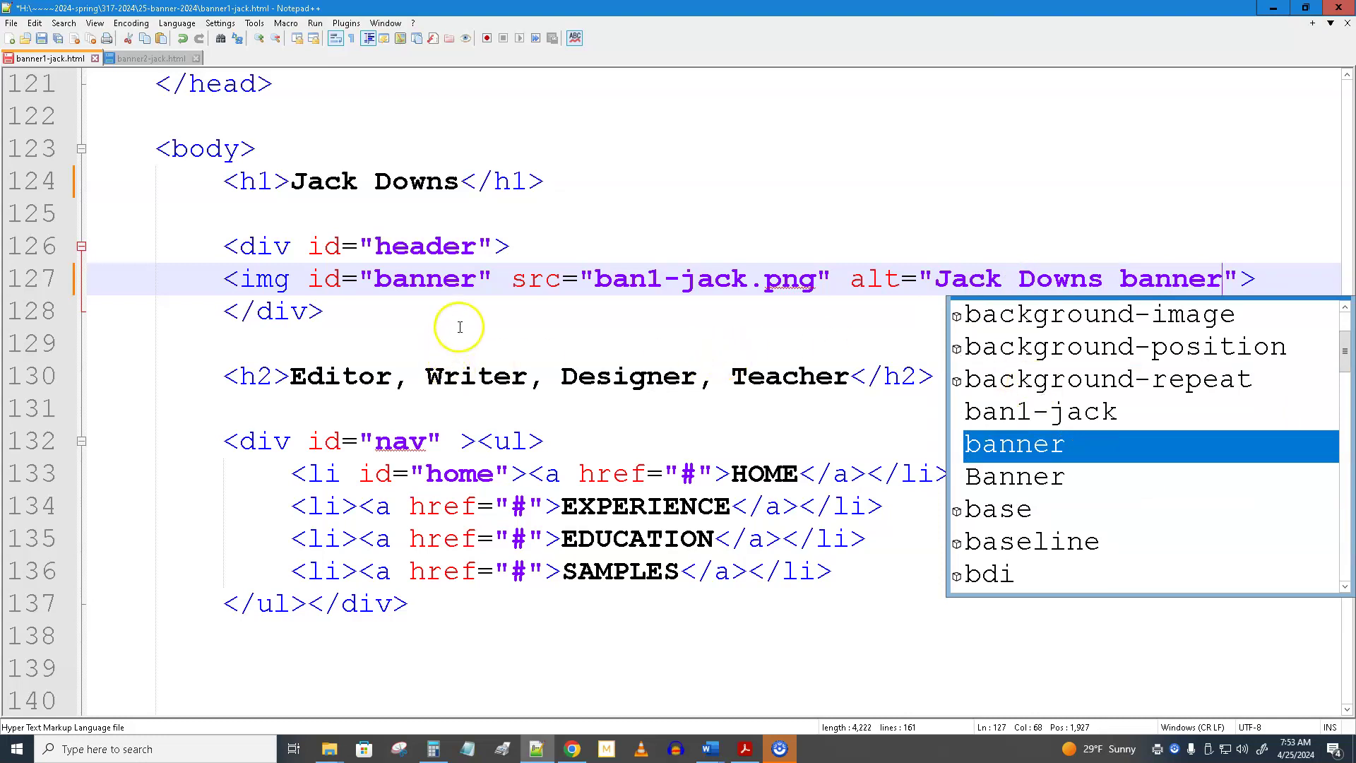
key(ctrl+s)
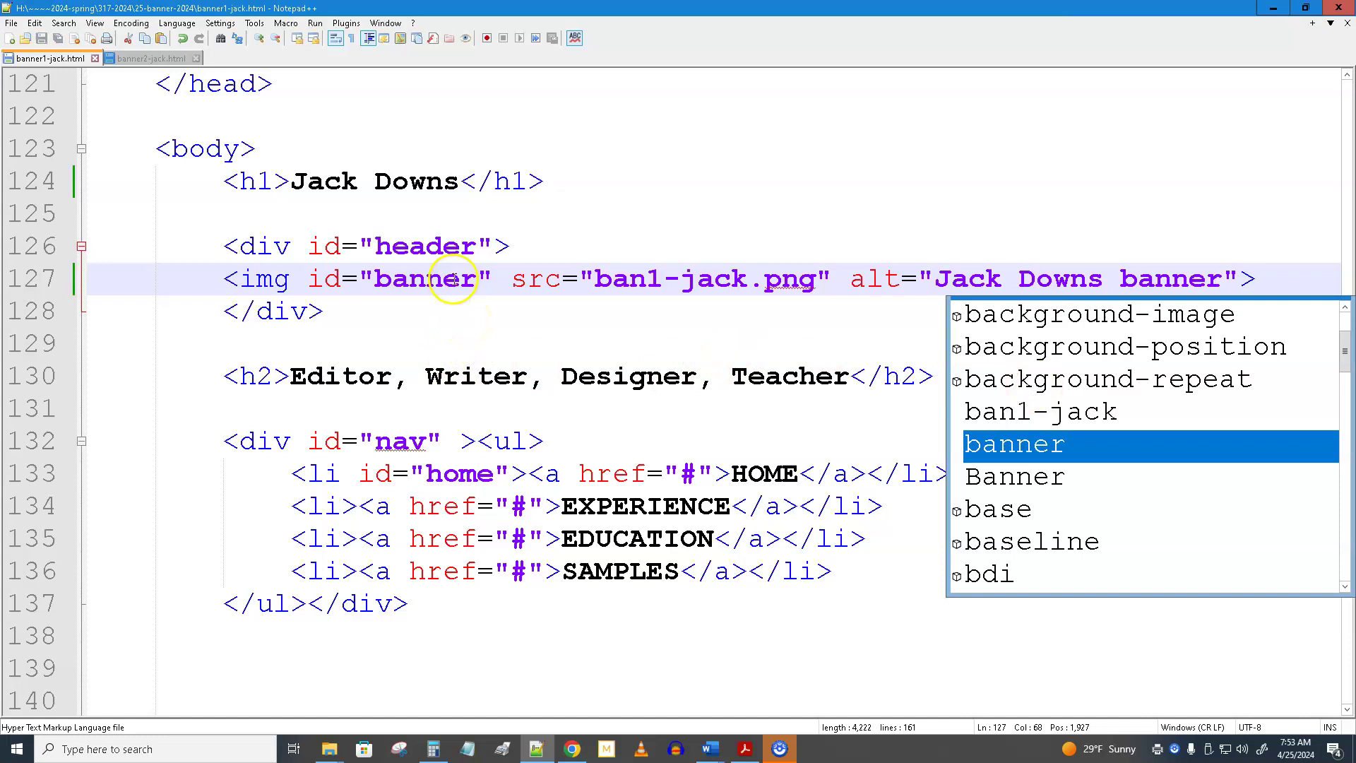
click(315, 23)
click(340, 89)
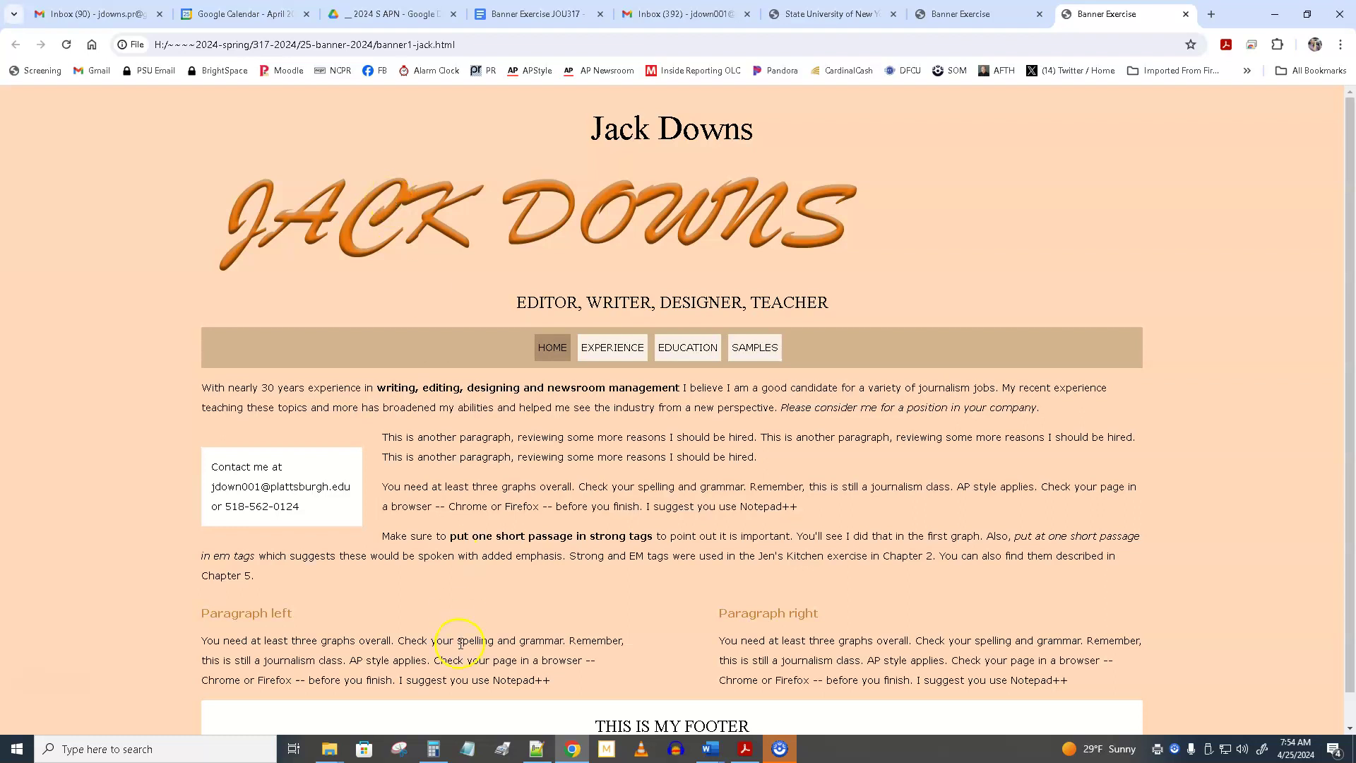
Step: Back in Notepad++, add display: none; to the empty h1 rule in the banner styles
click(536, 748)
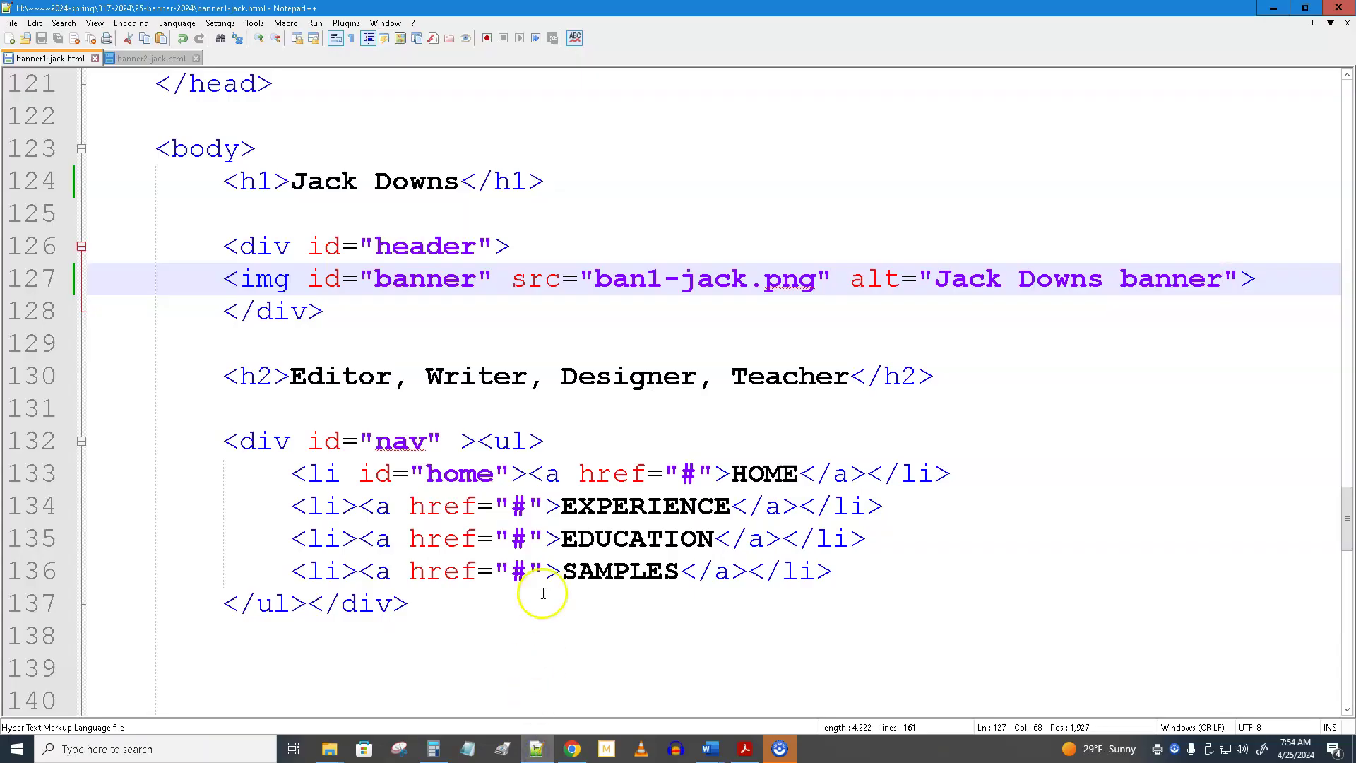
click(272, 181)
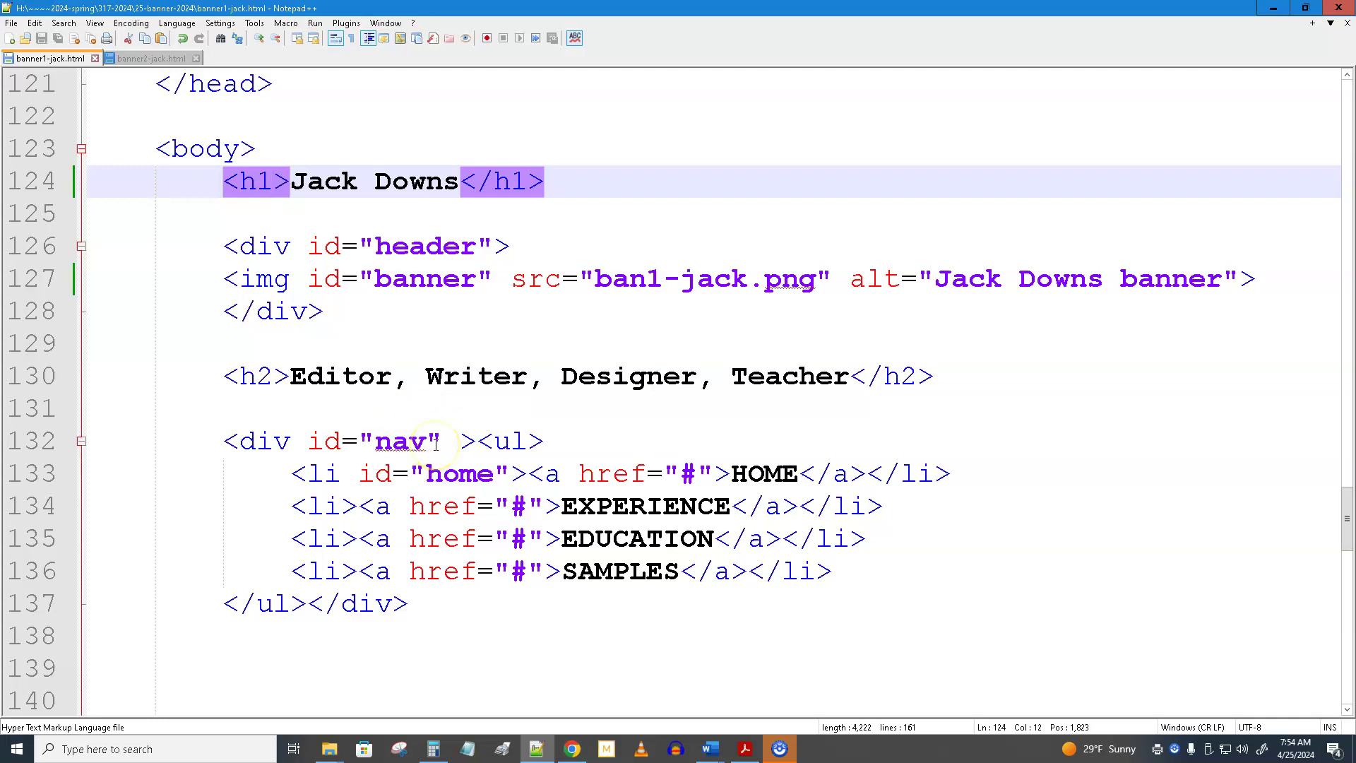
scroll(494, 443, up, 6)
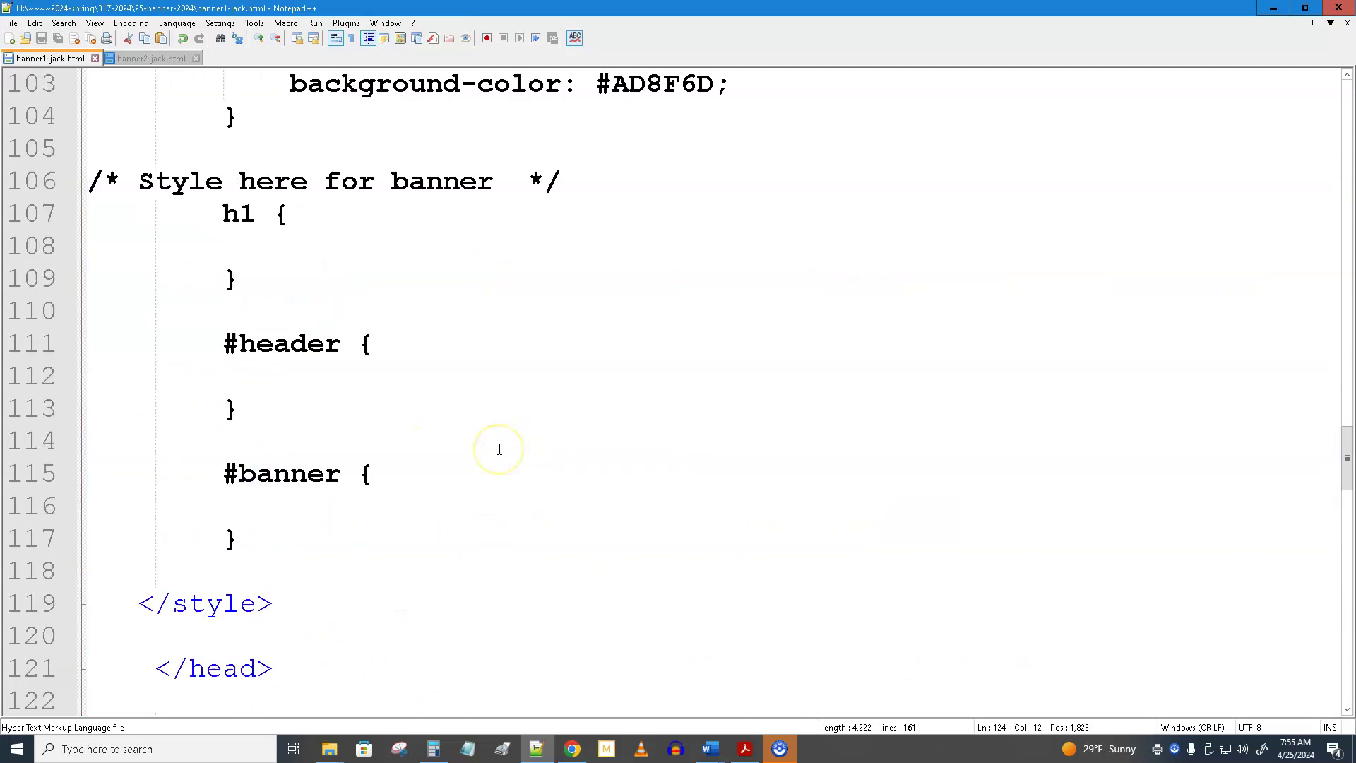
click(287, 247)
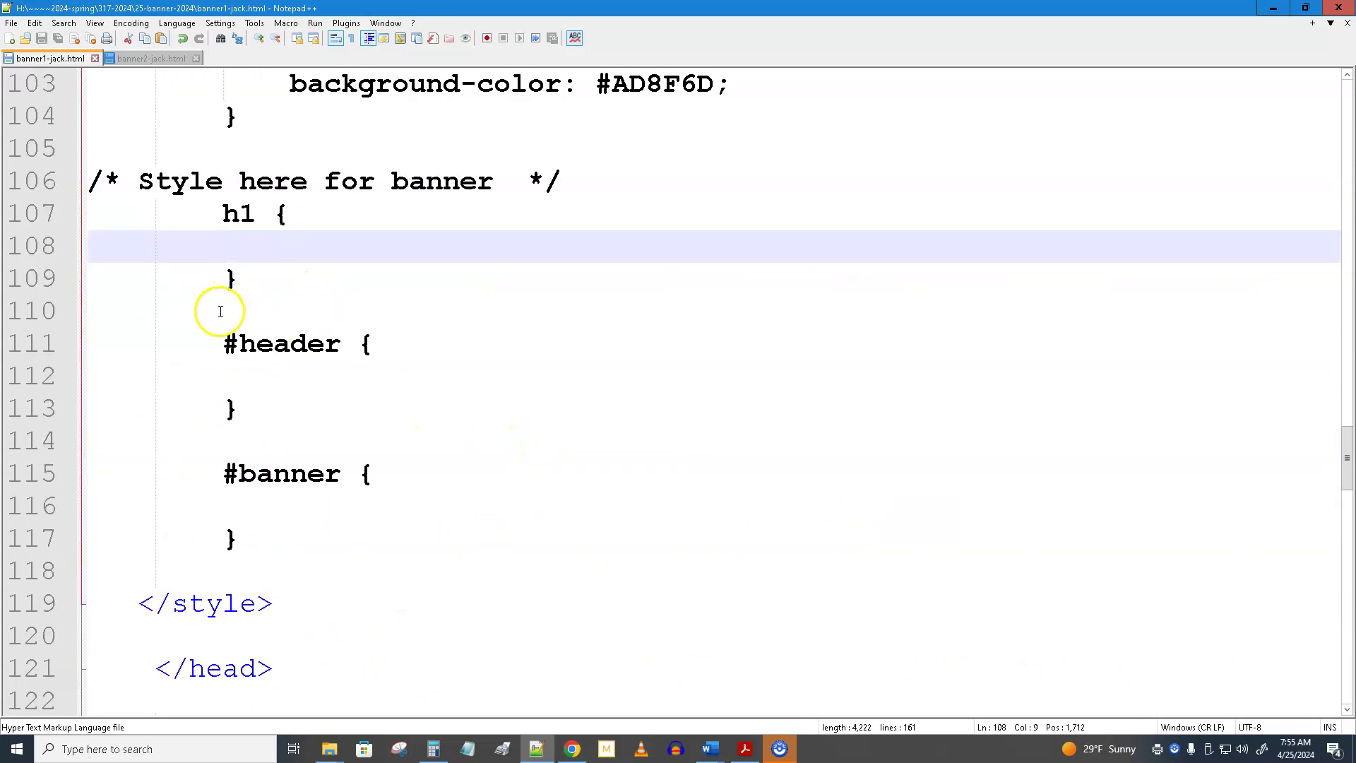
text(display)
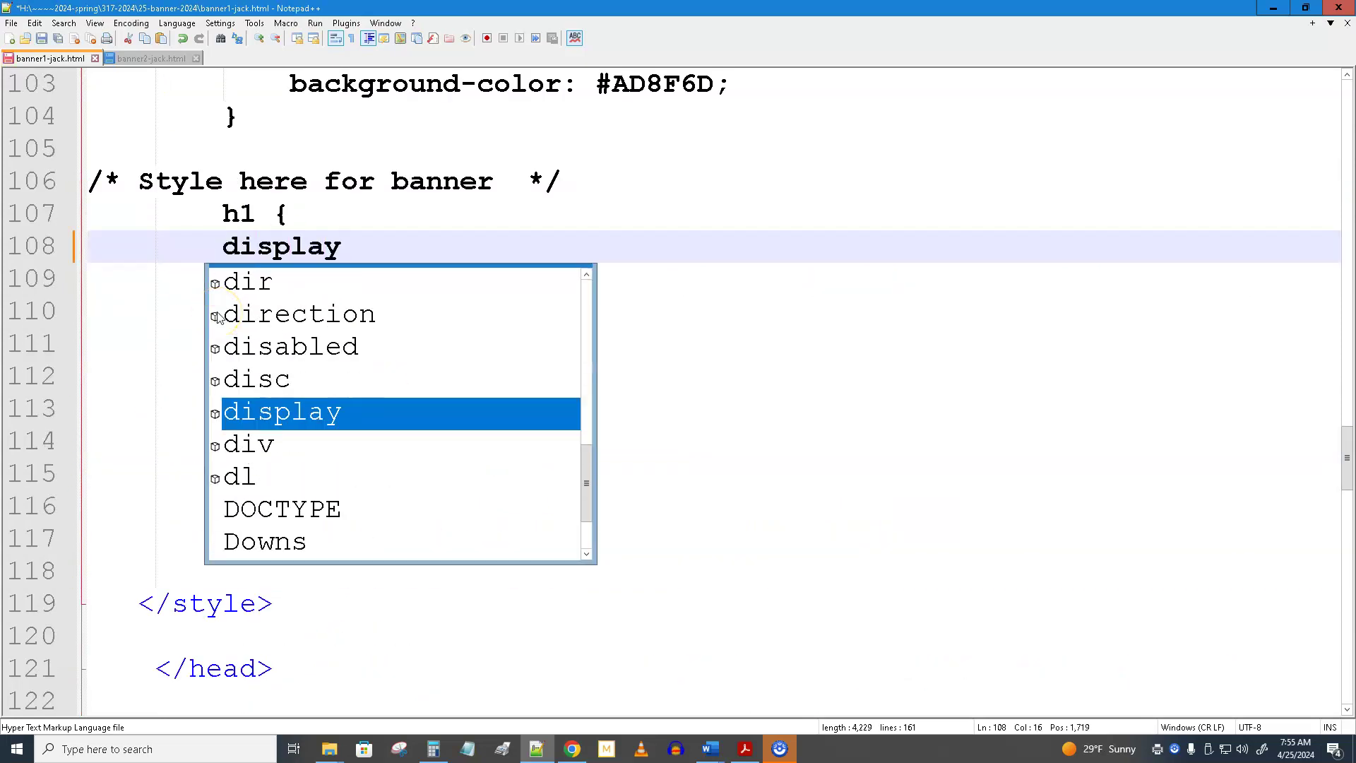
text(: none;)
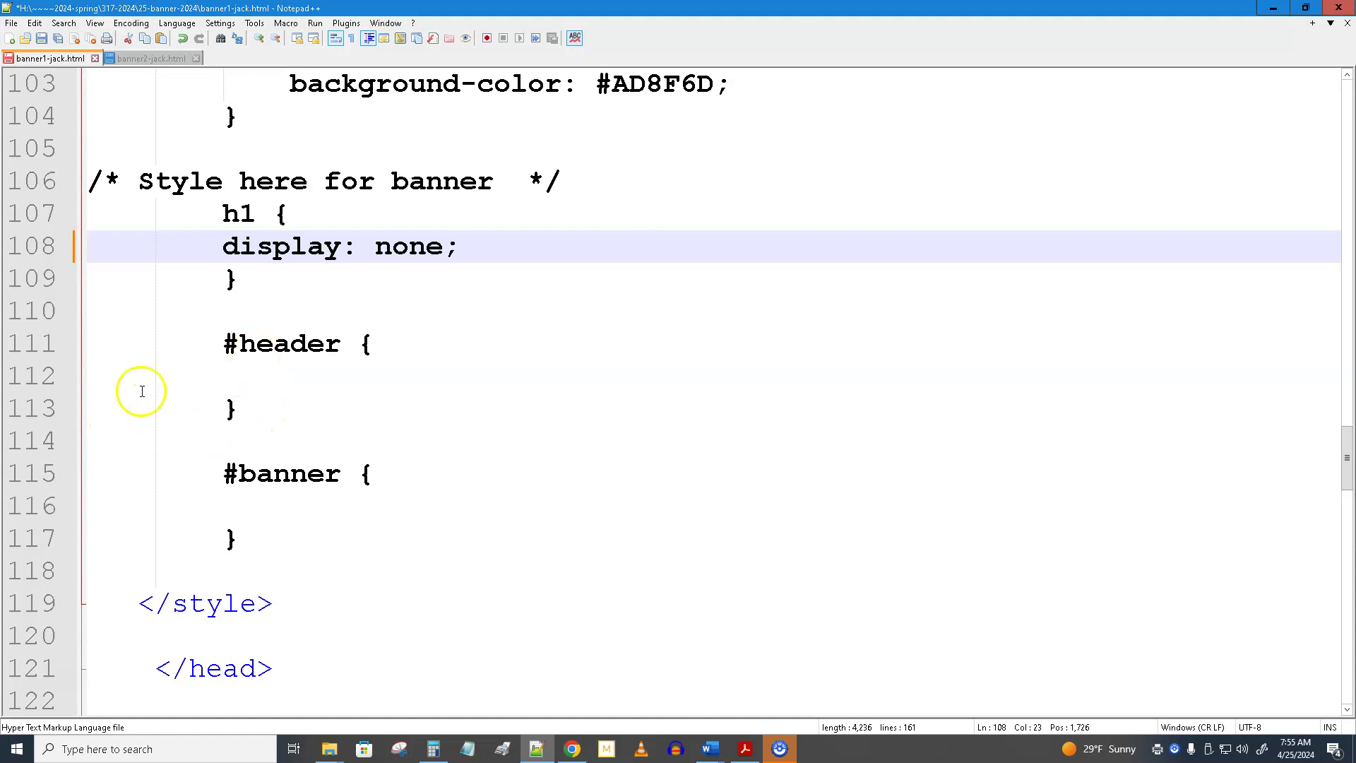
Step: Add width: 960px; and margin: 0 auto; to the empty #header rule in the banner styles
click(247, 382)
scroll(303, 472, down, 6)
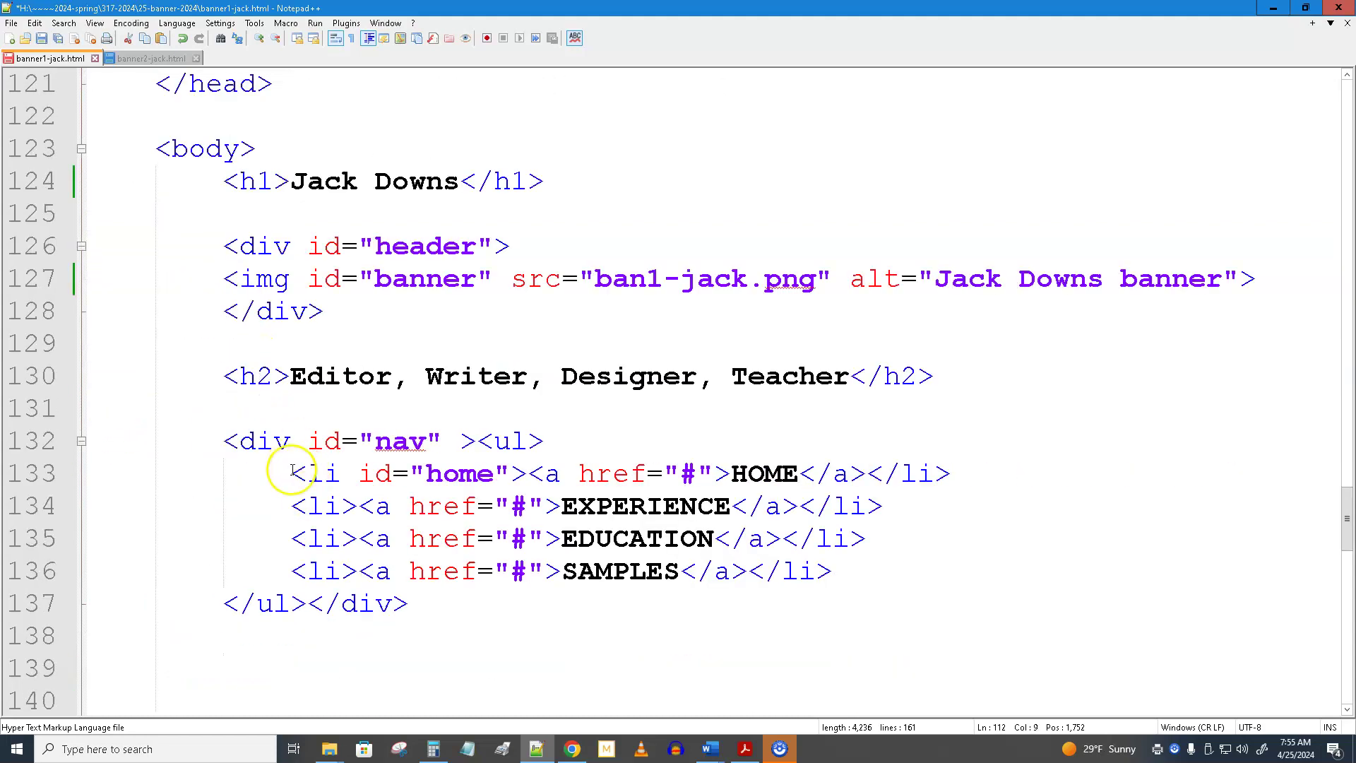
click(273, 244)
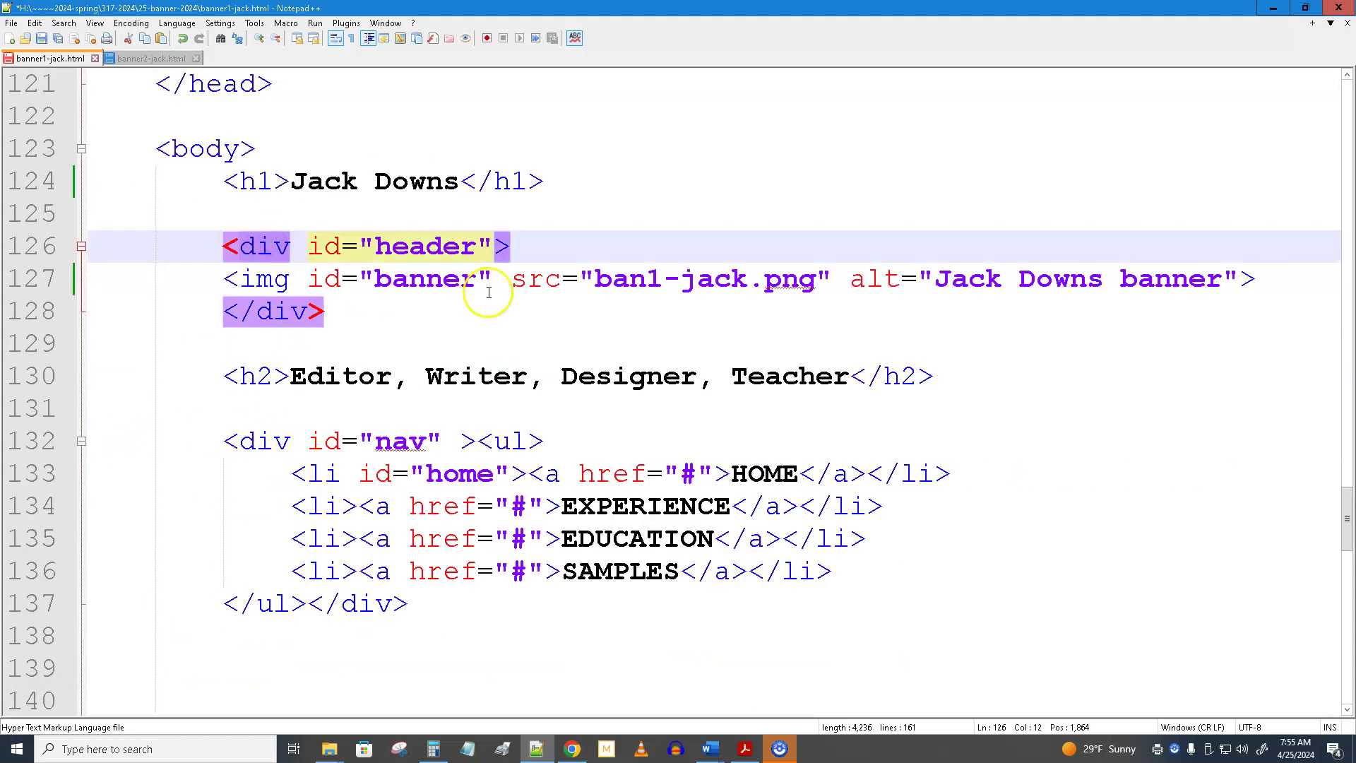
scroll(477, 324, up, 6)
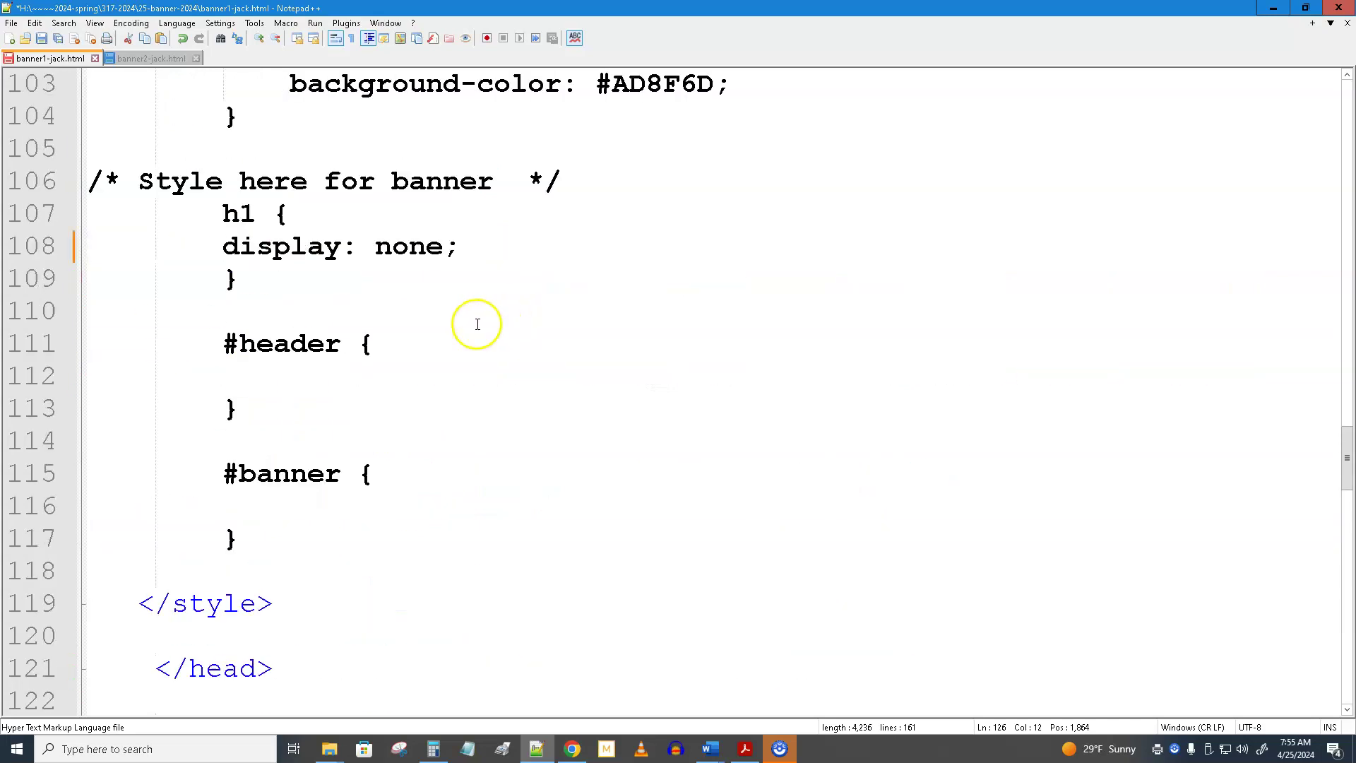
click(281, 375)
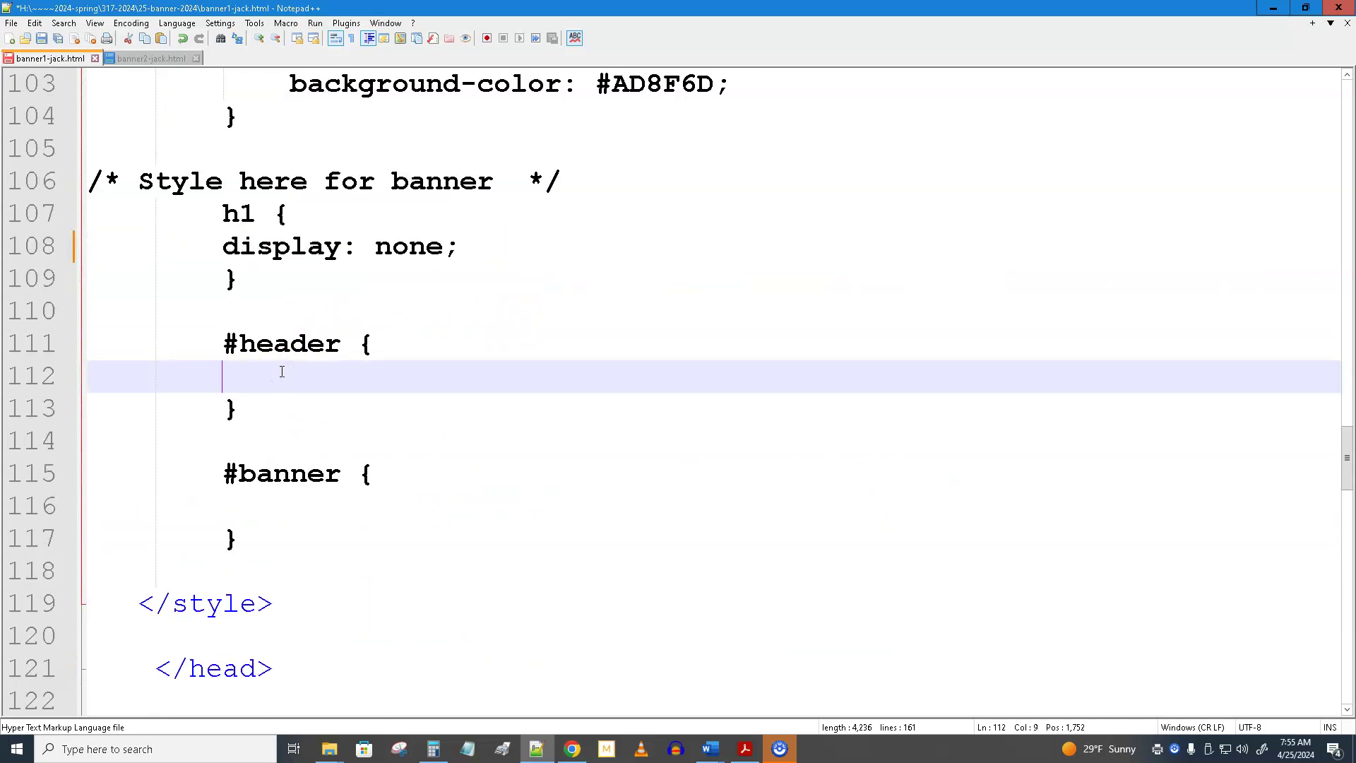
text(width:)
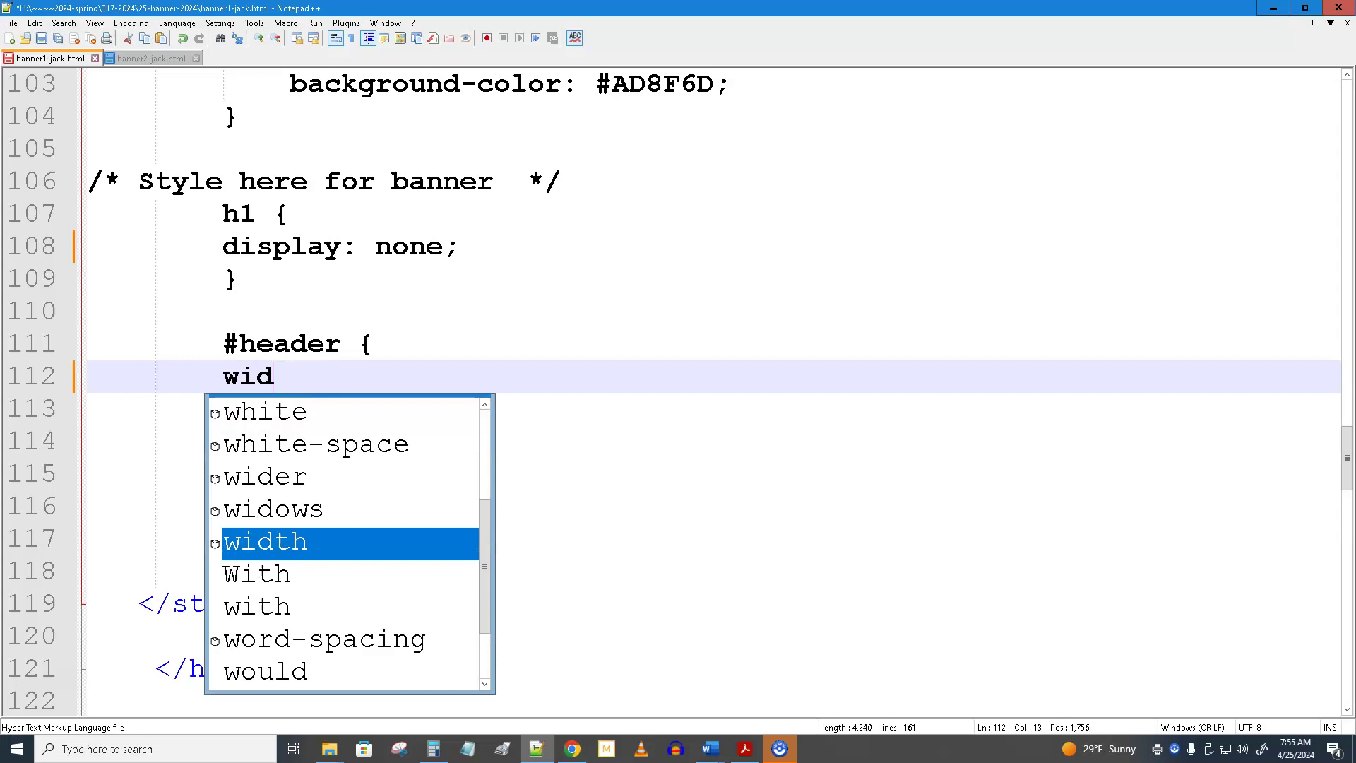
text(9)
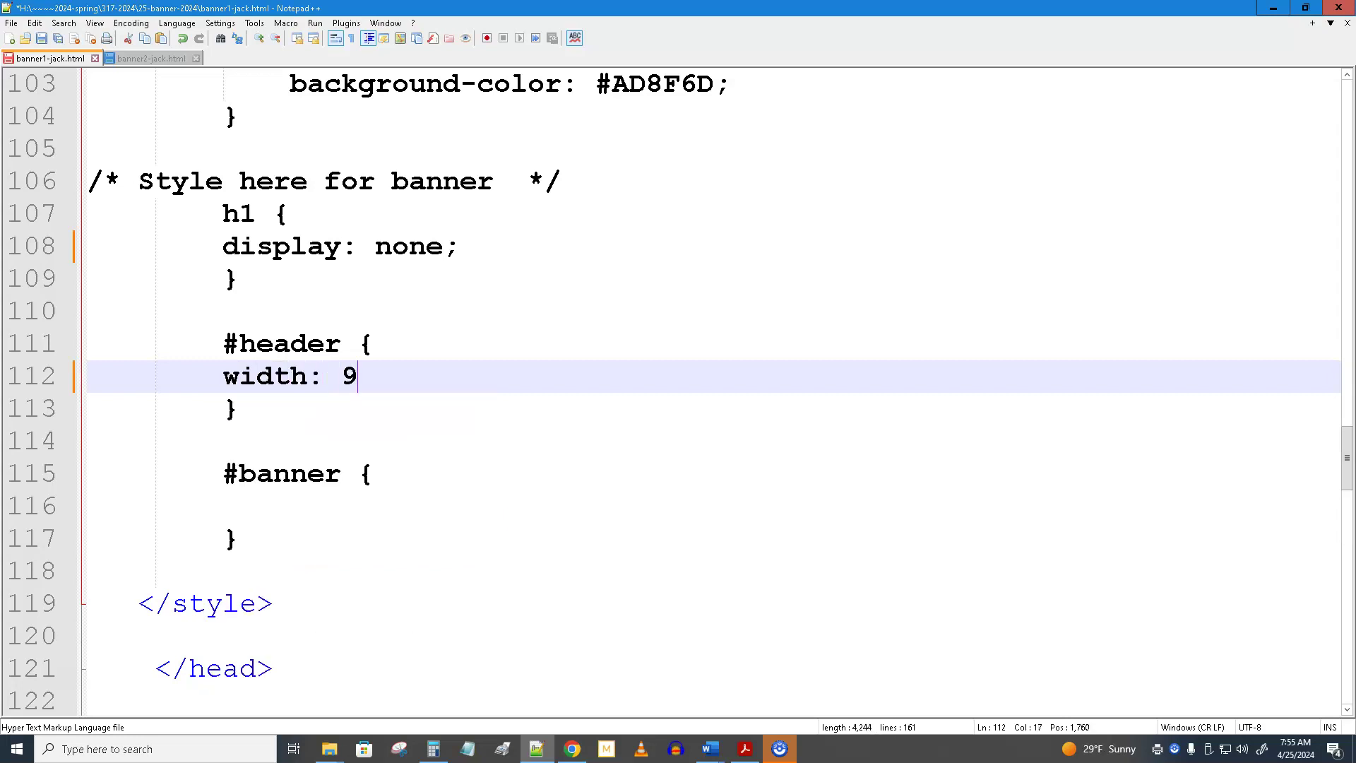
text(60px;)
key(Return)
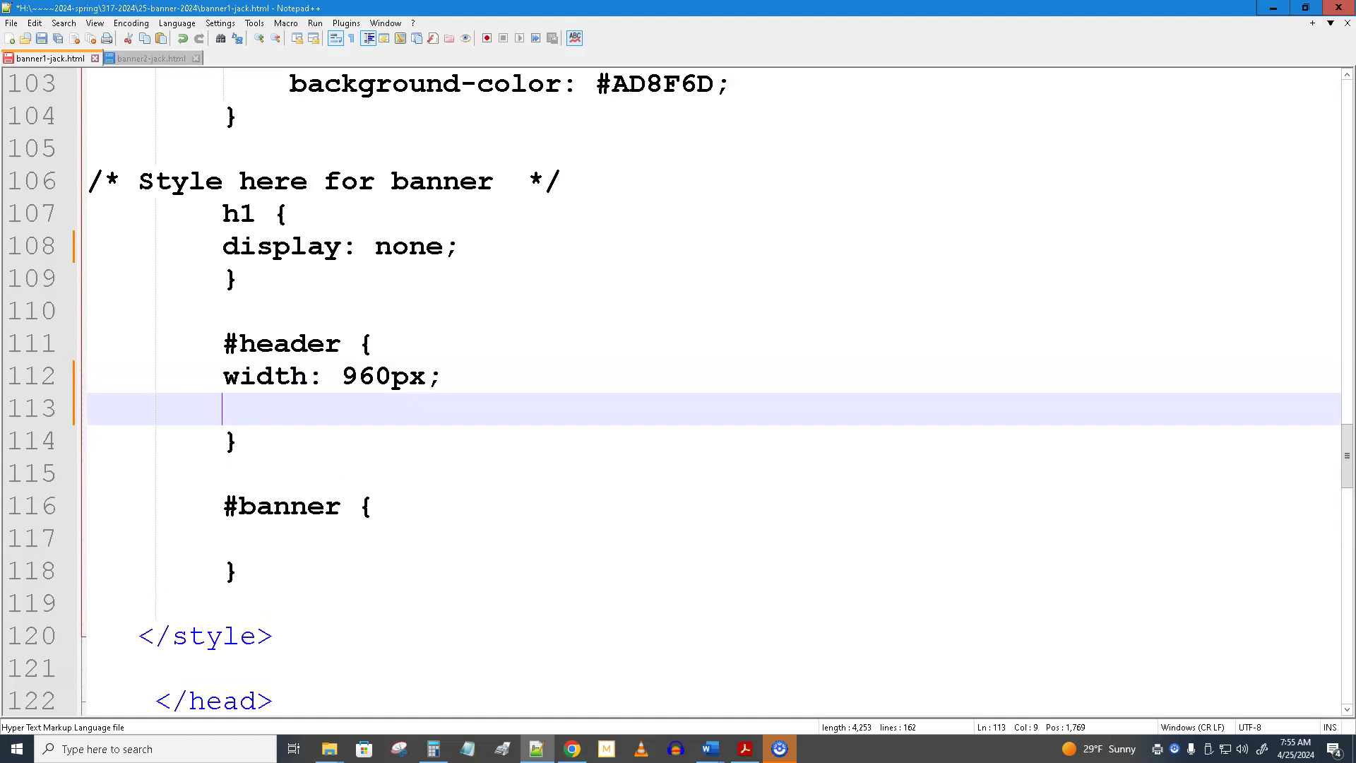
text(margin: )
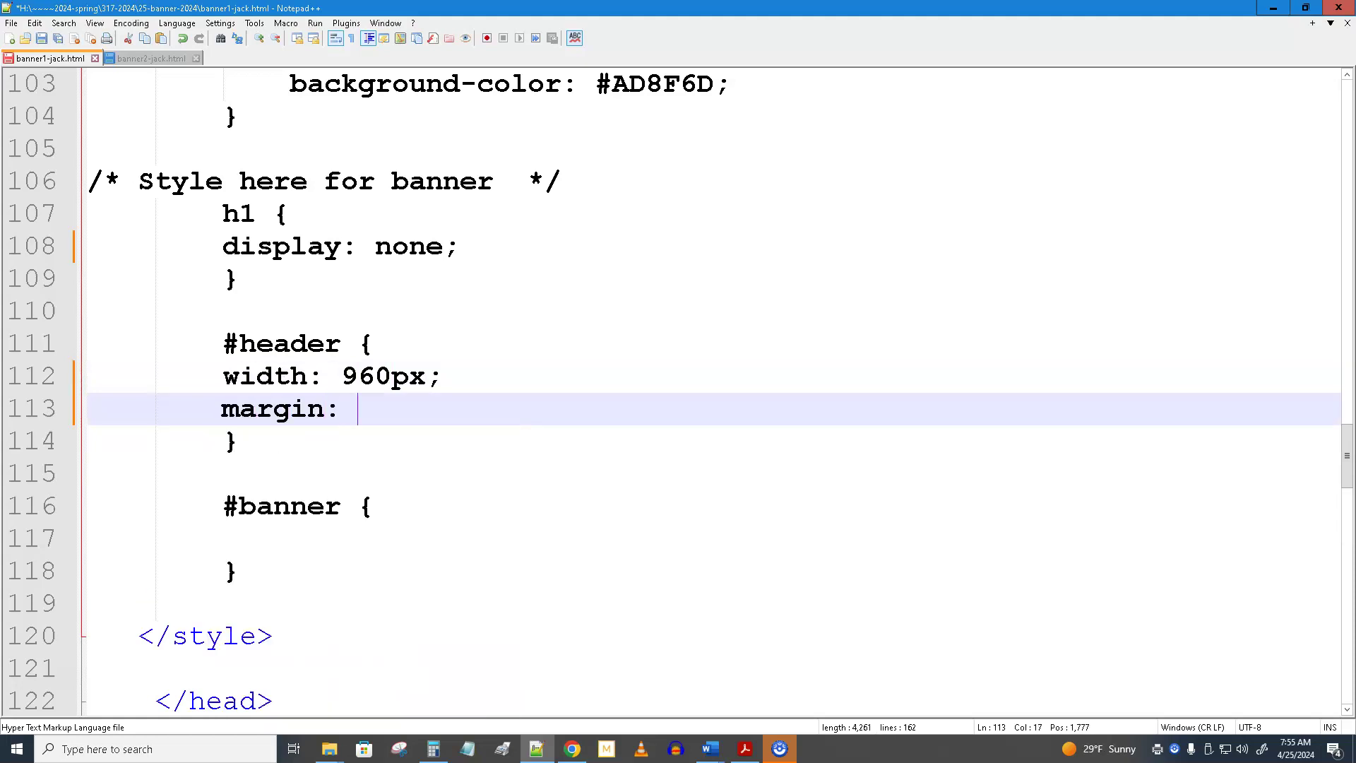
text(0 auto;)
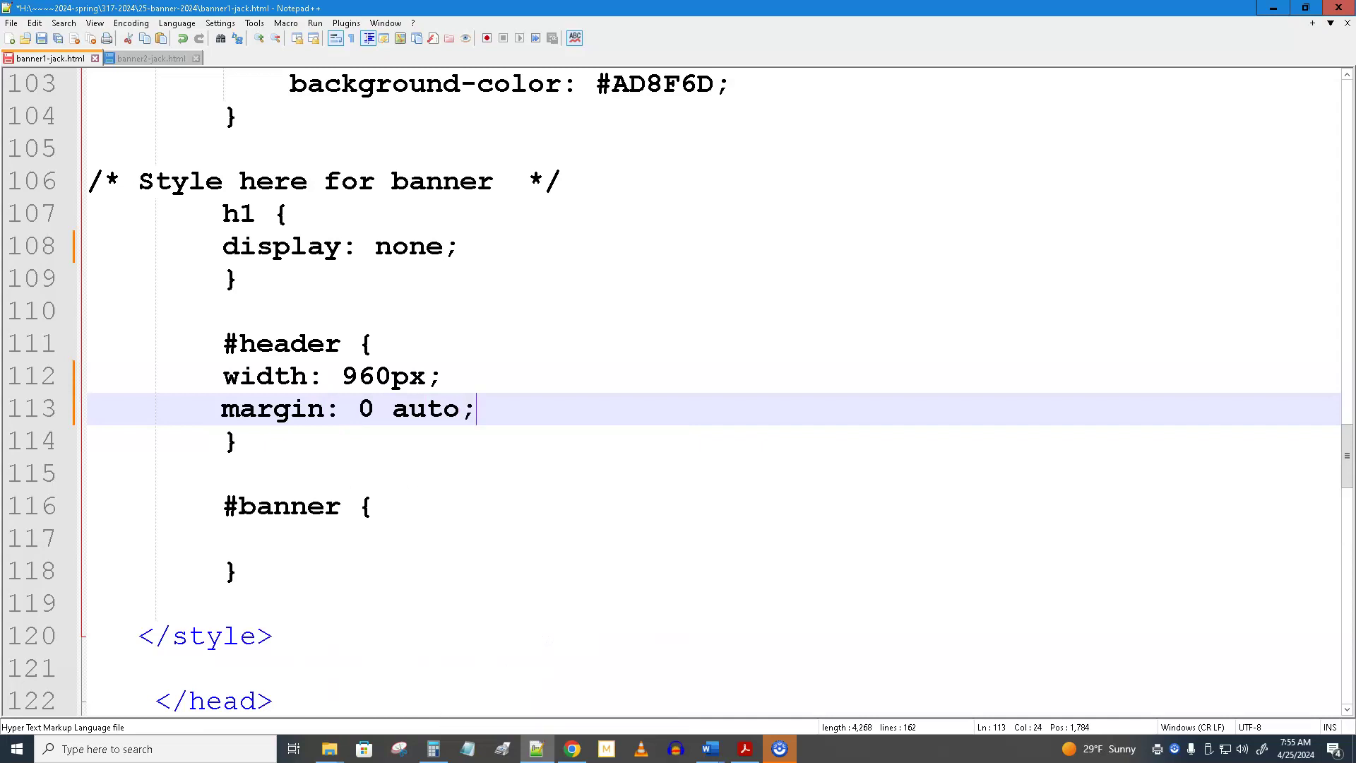
Step: Save banner1-jack.html and open the page in Chrome to check the header
key(ctrl+s)
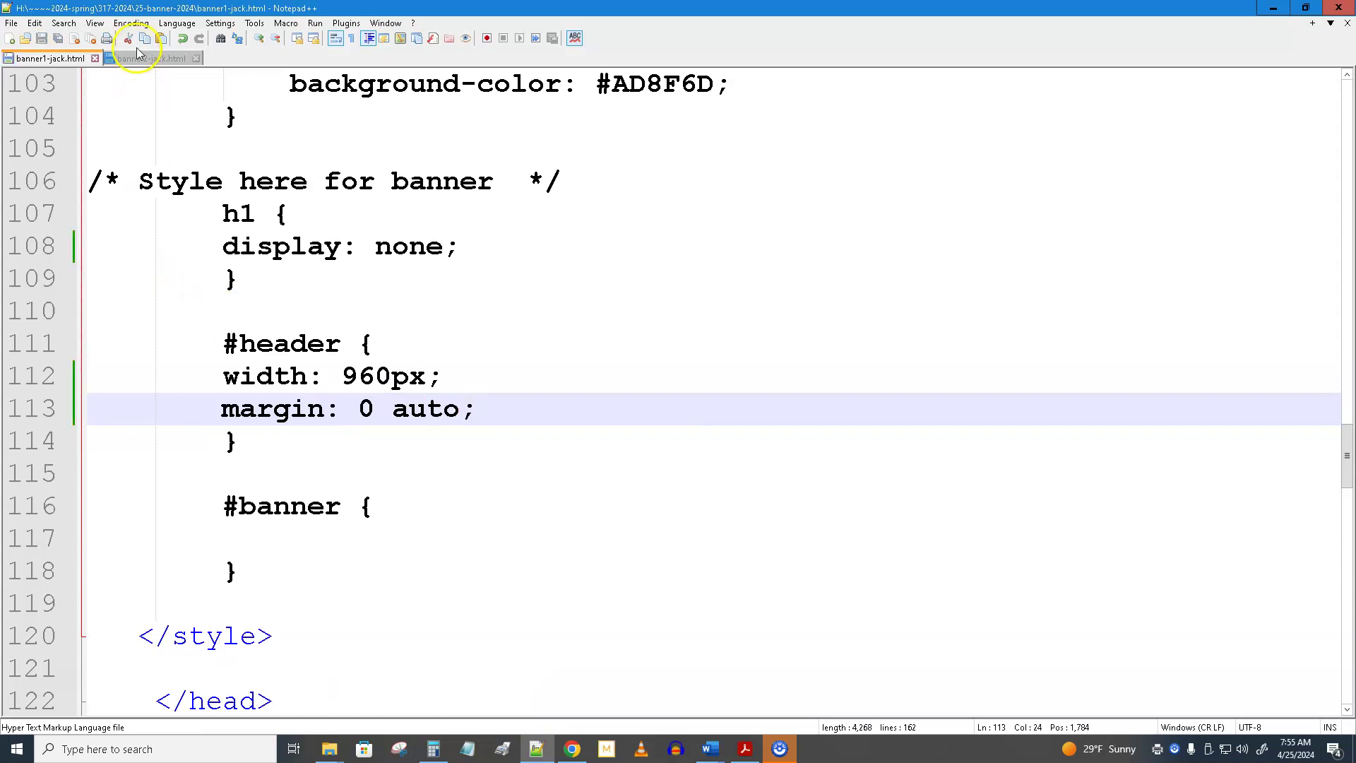
click(315, 23)
click(346, 88)
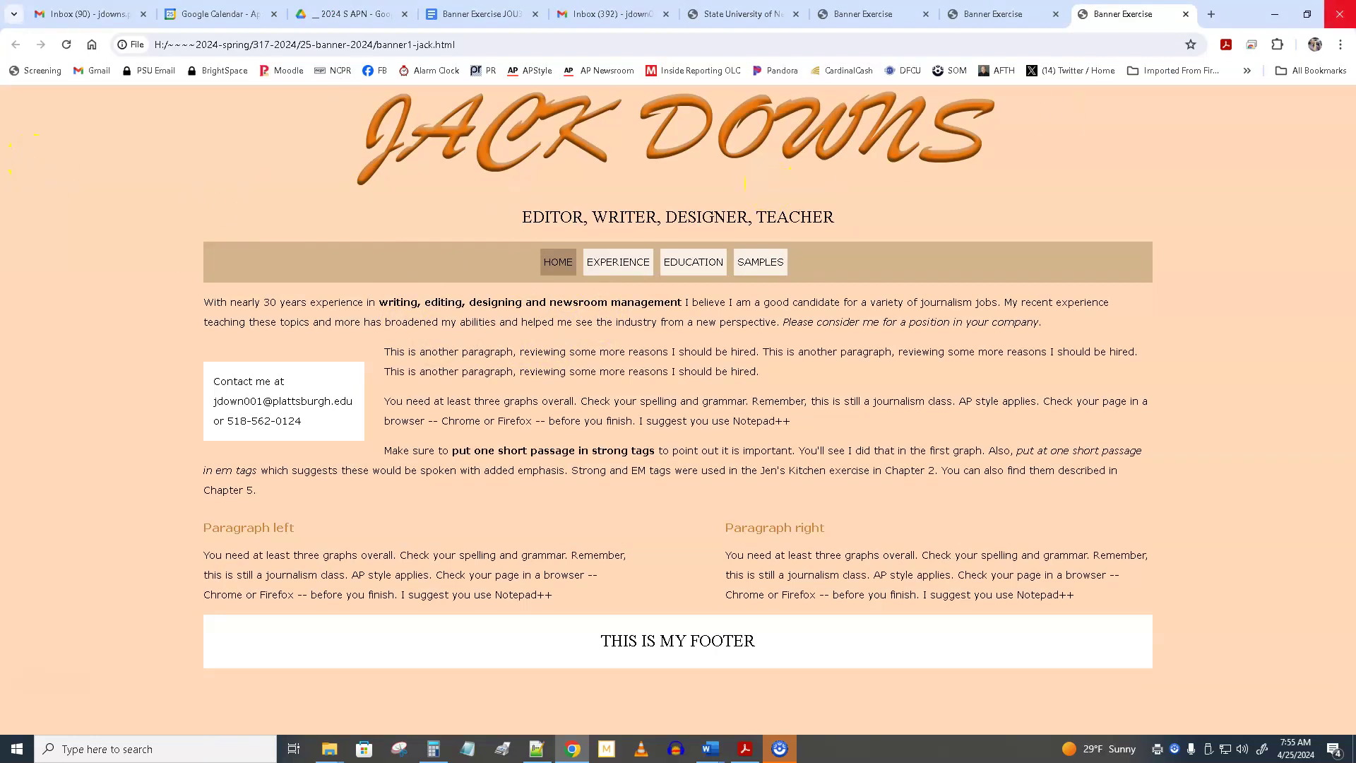
Step: Resize the Chrome window to check how the banner stays centered at different widths, and maximize it again
click(1308, 14)
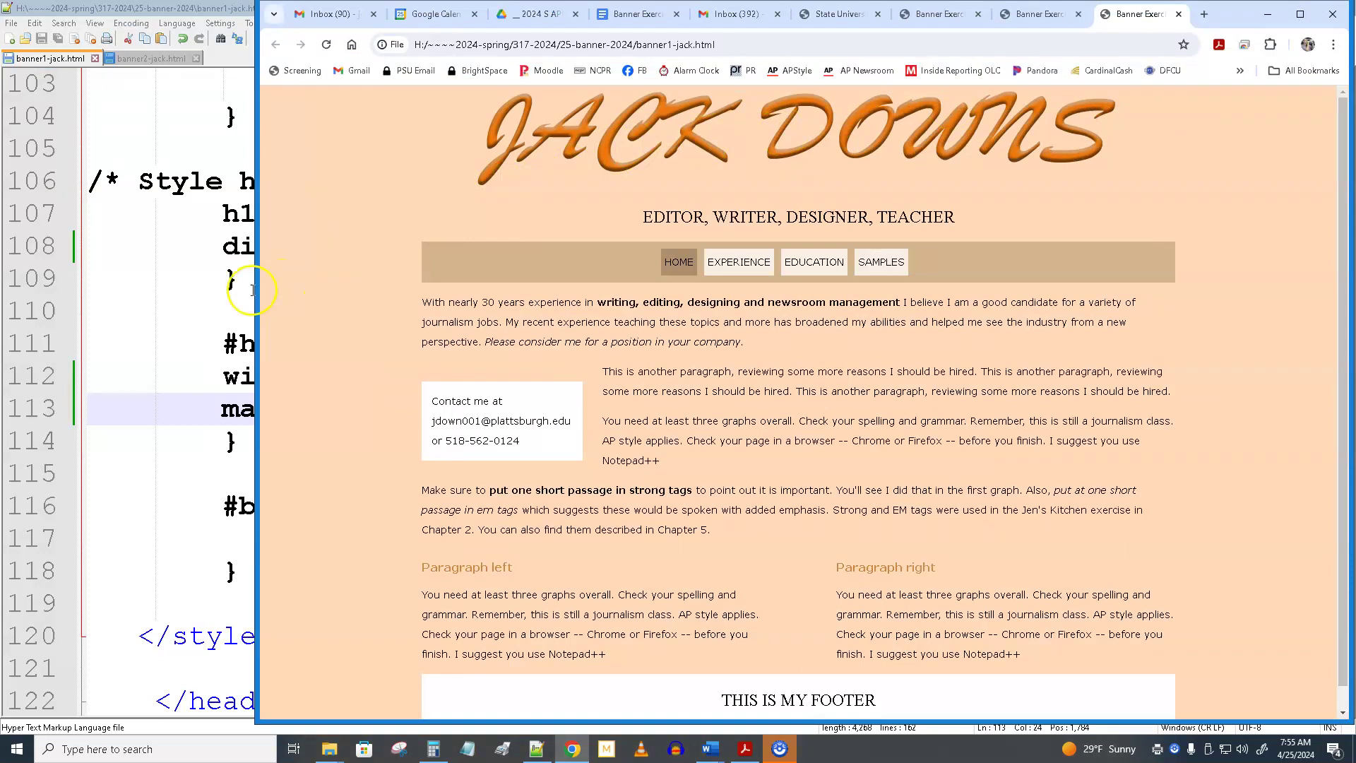
drag(258, 287, 581, 287)
drag(582, 436, 644, 435)
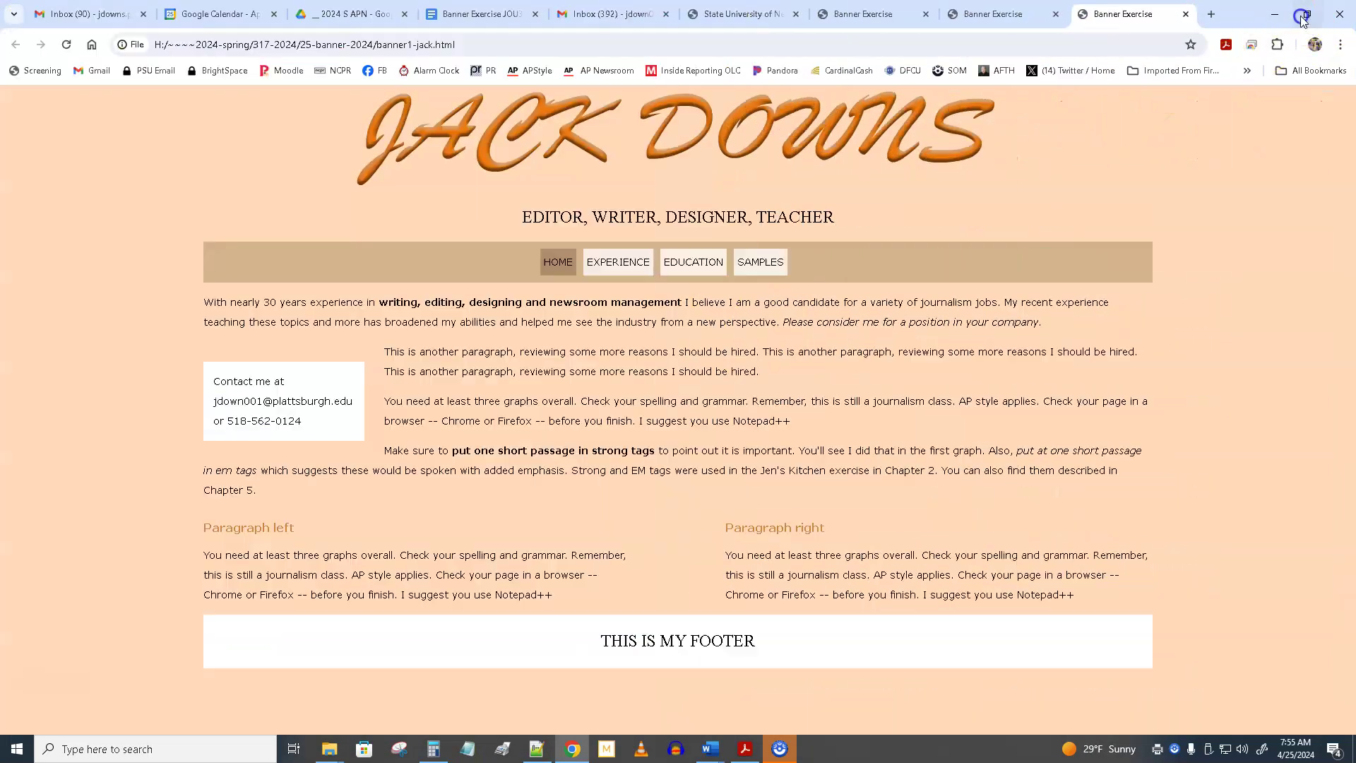
click(1300, 14)
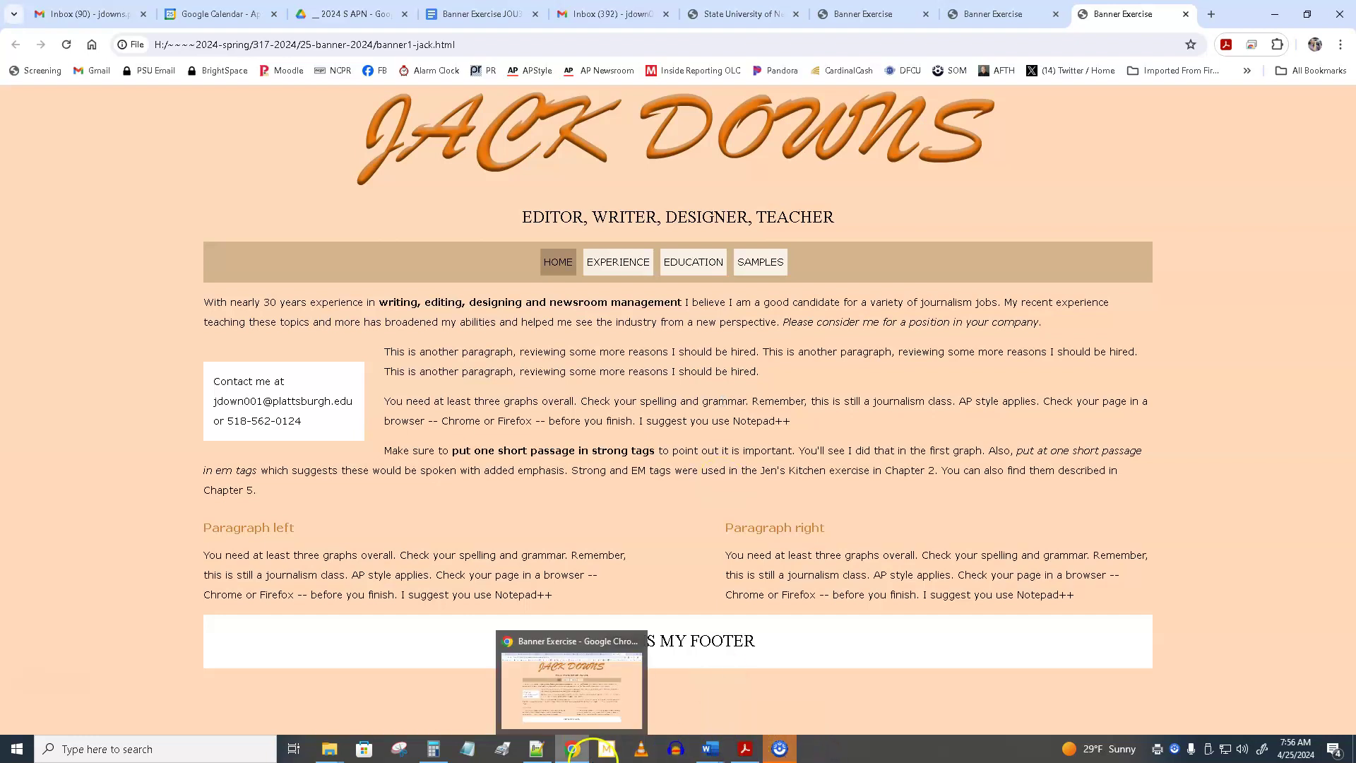
Step: Back in Notepad++, replace the h1 placeholder text in banner2-jack.html with the site owner's full name
mouse_move(536, 753)
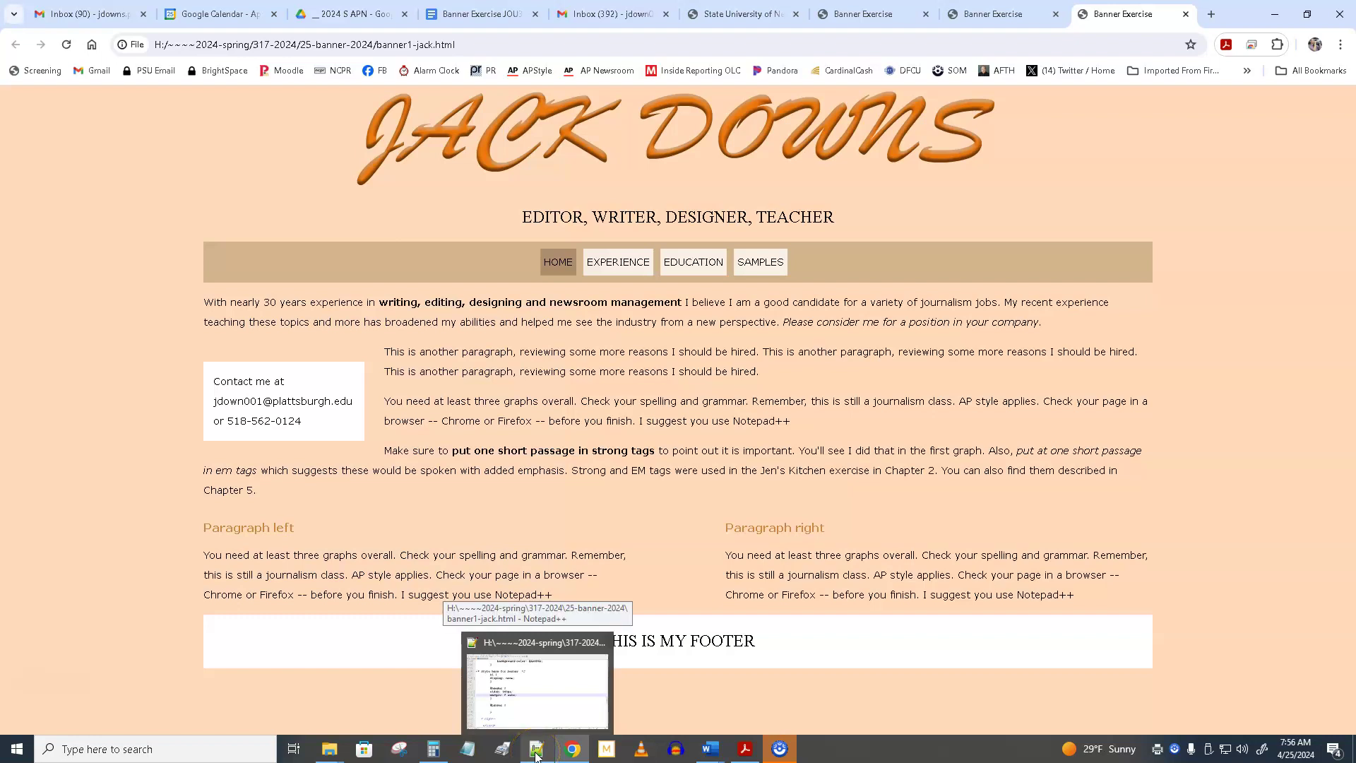
click(536, 753)
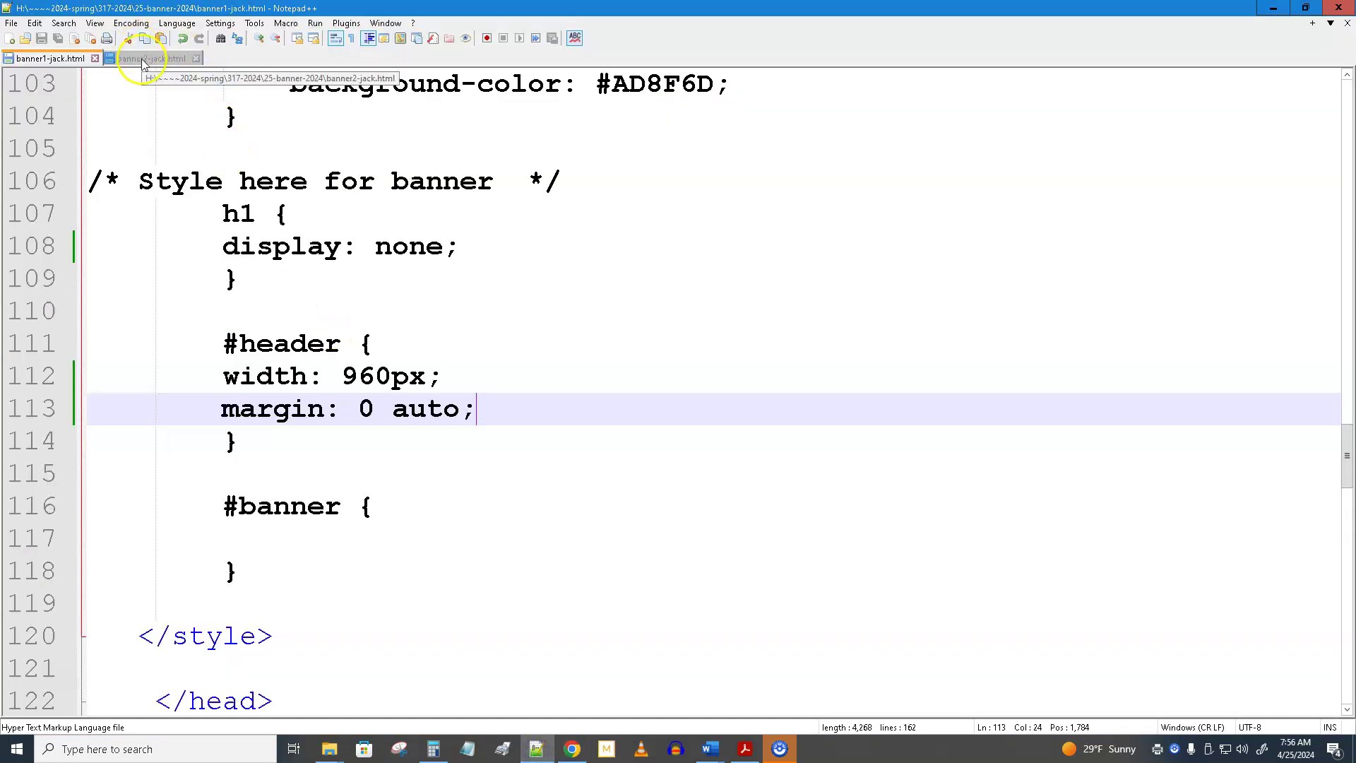
click(150, 58)
scroll(400, 324, down, 3)
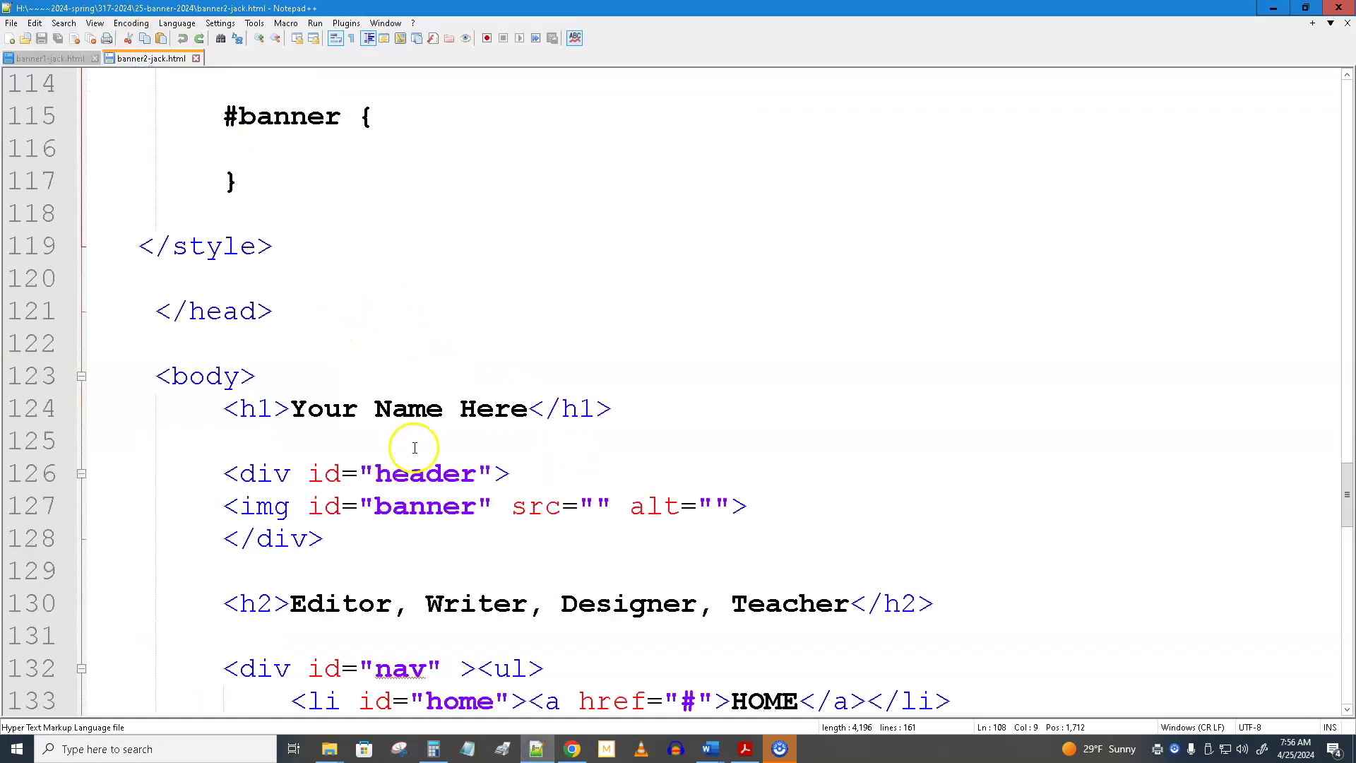
drag(529, 313, 290, 311)
text(Jack Downb)
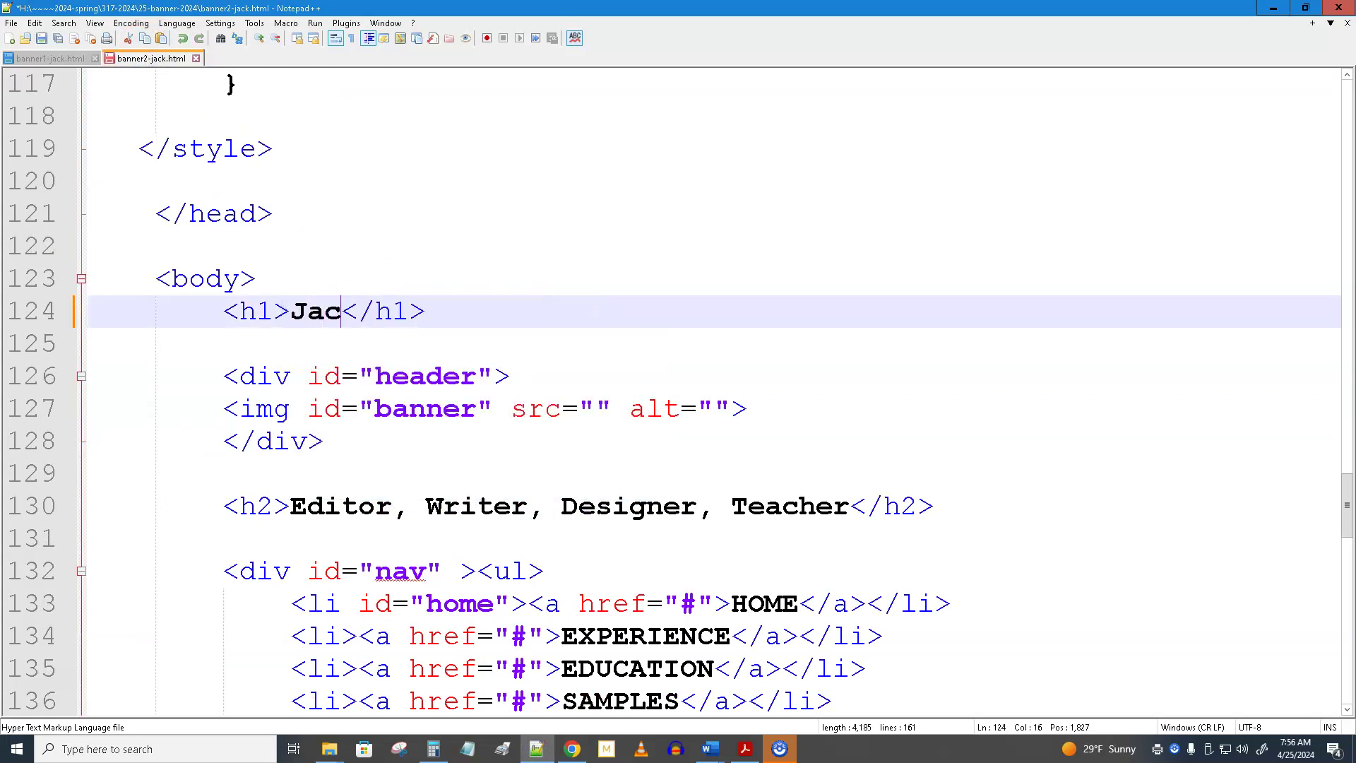
key(BackSpace)
text(s)
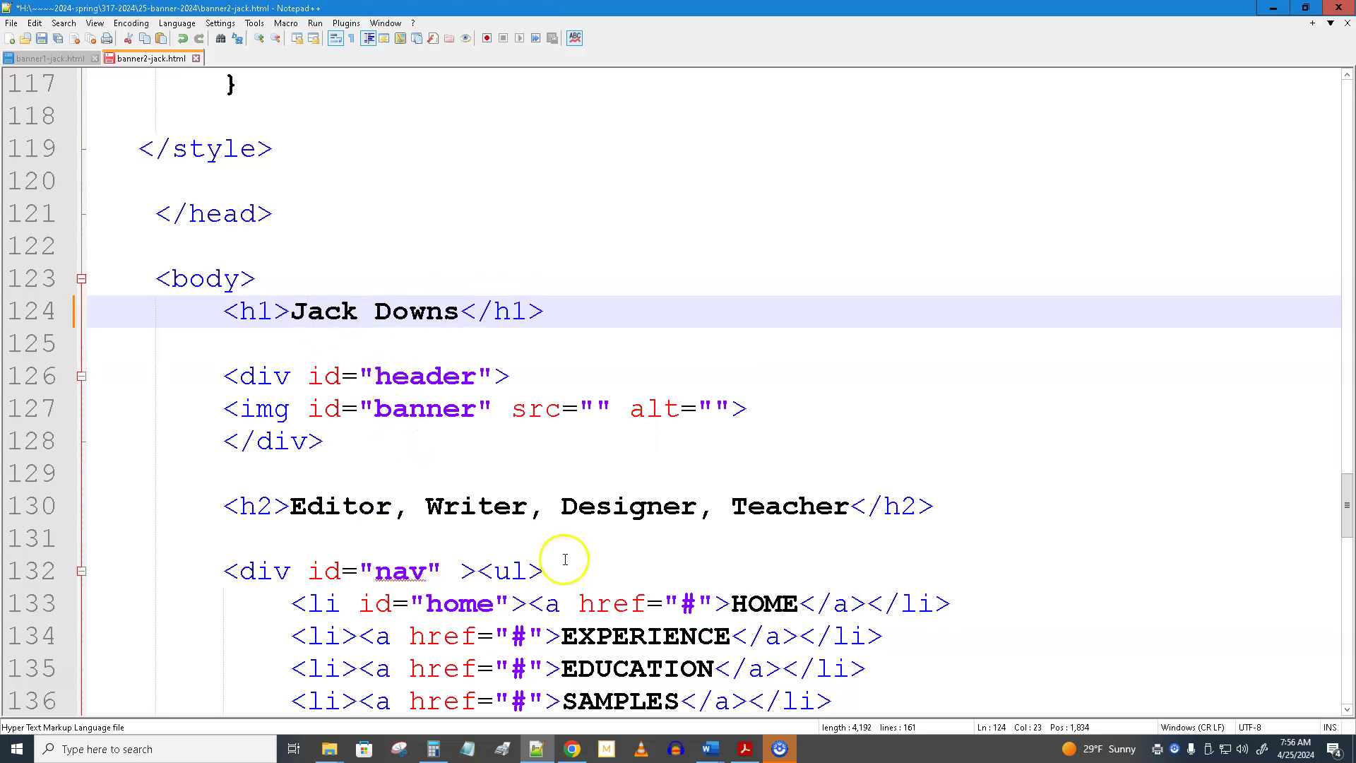
Step: Add display: none; to the empty h1 rule in the banner styles of banner2-jack.html
scroll(569, 552, up, 2)
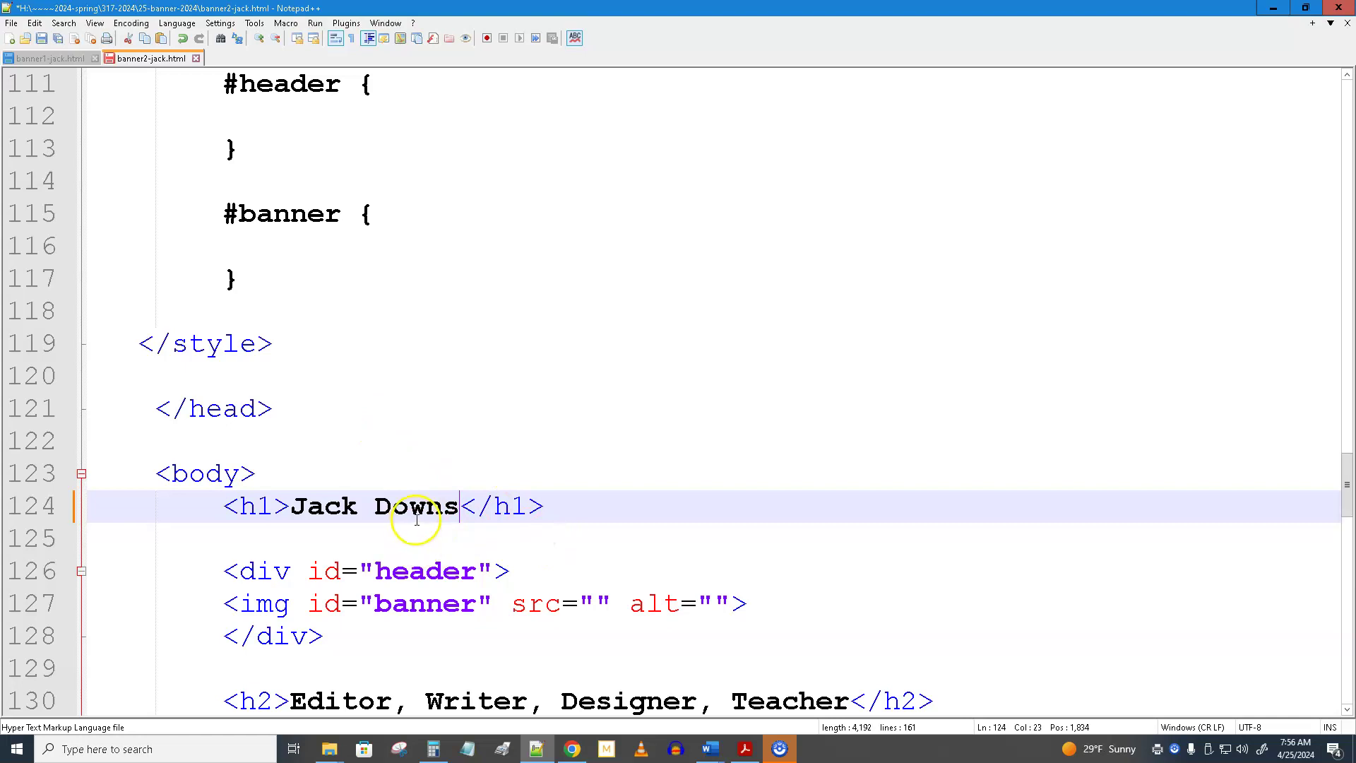
scroll(417, 519, up, 2)
click(297, 180)
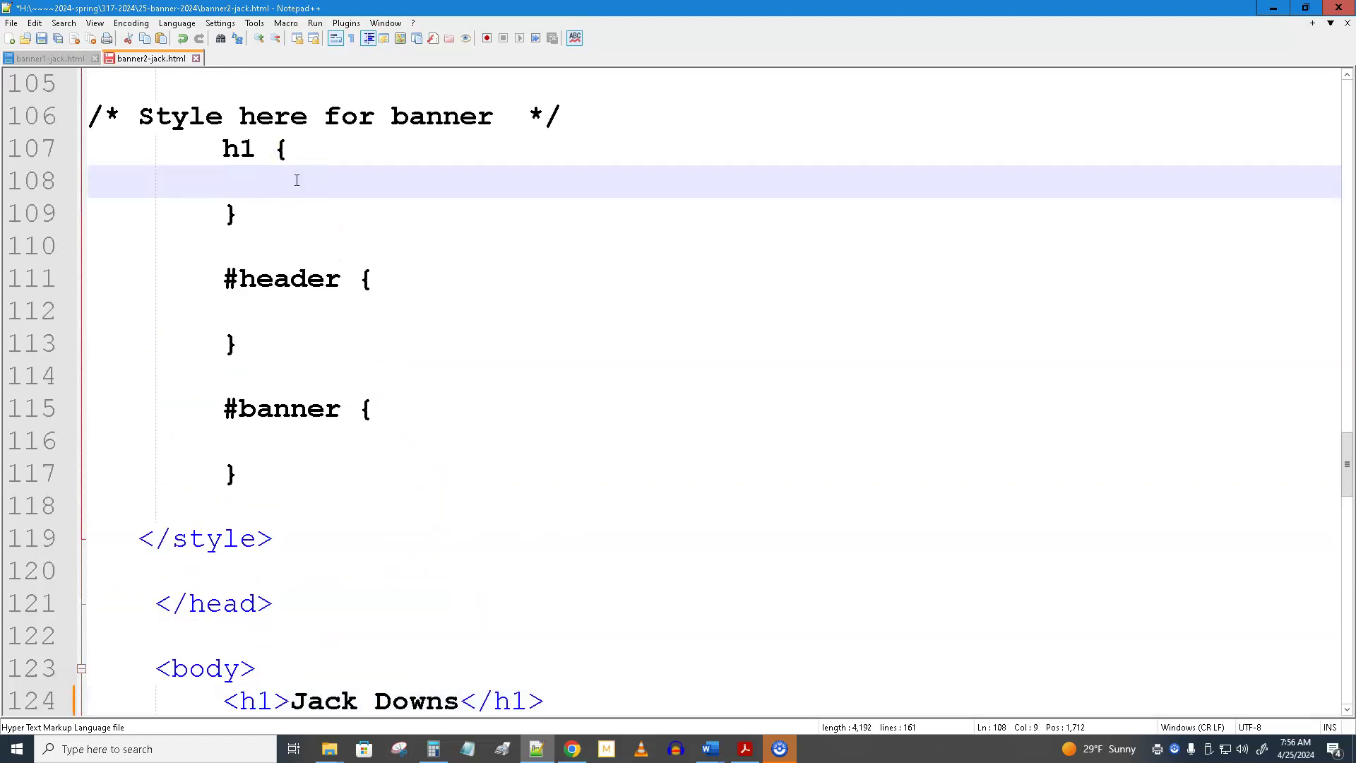
text(di)
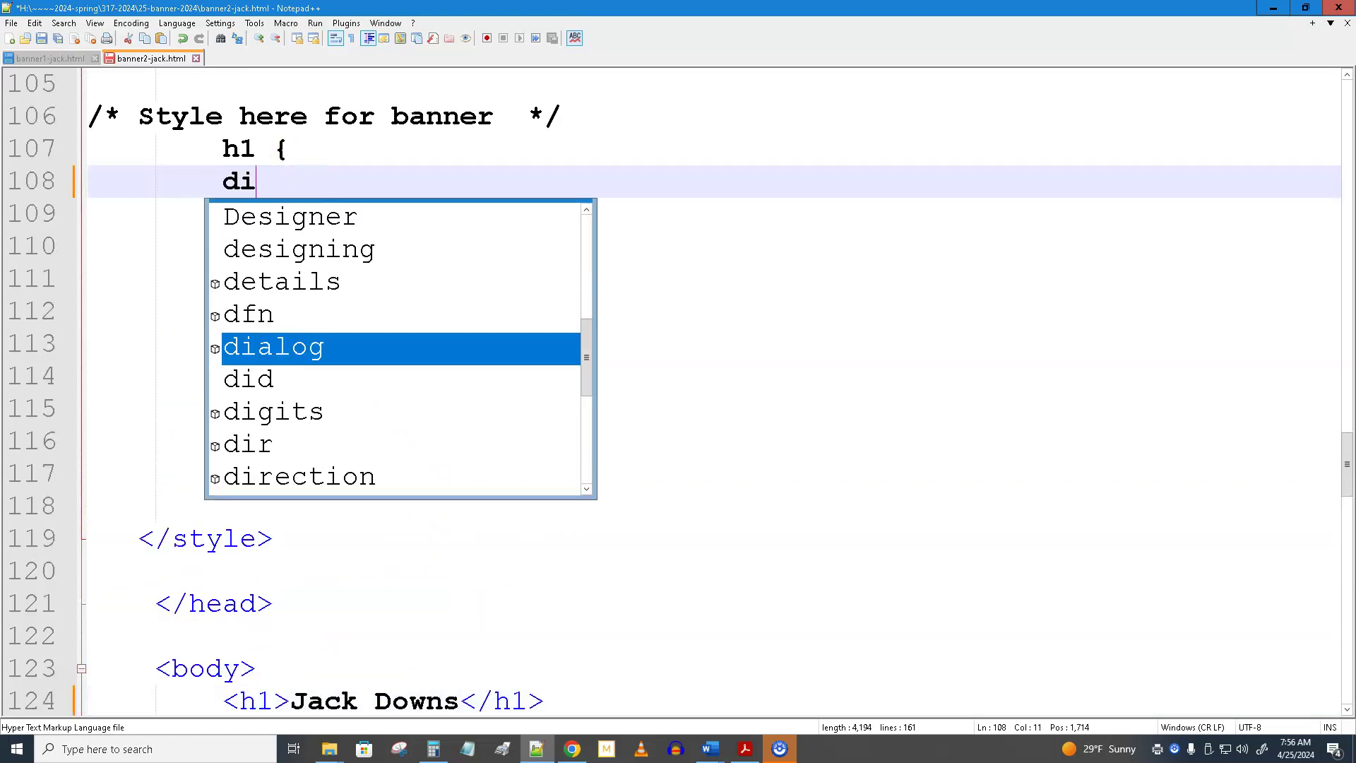
text(splay: none;)
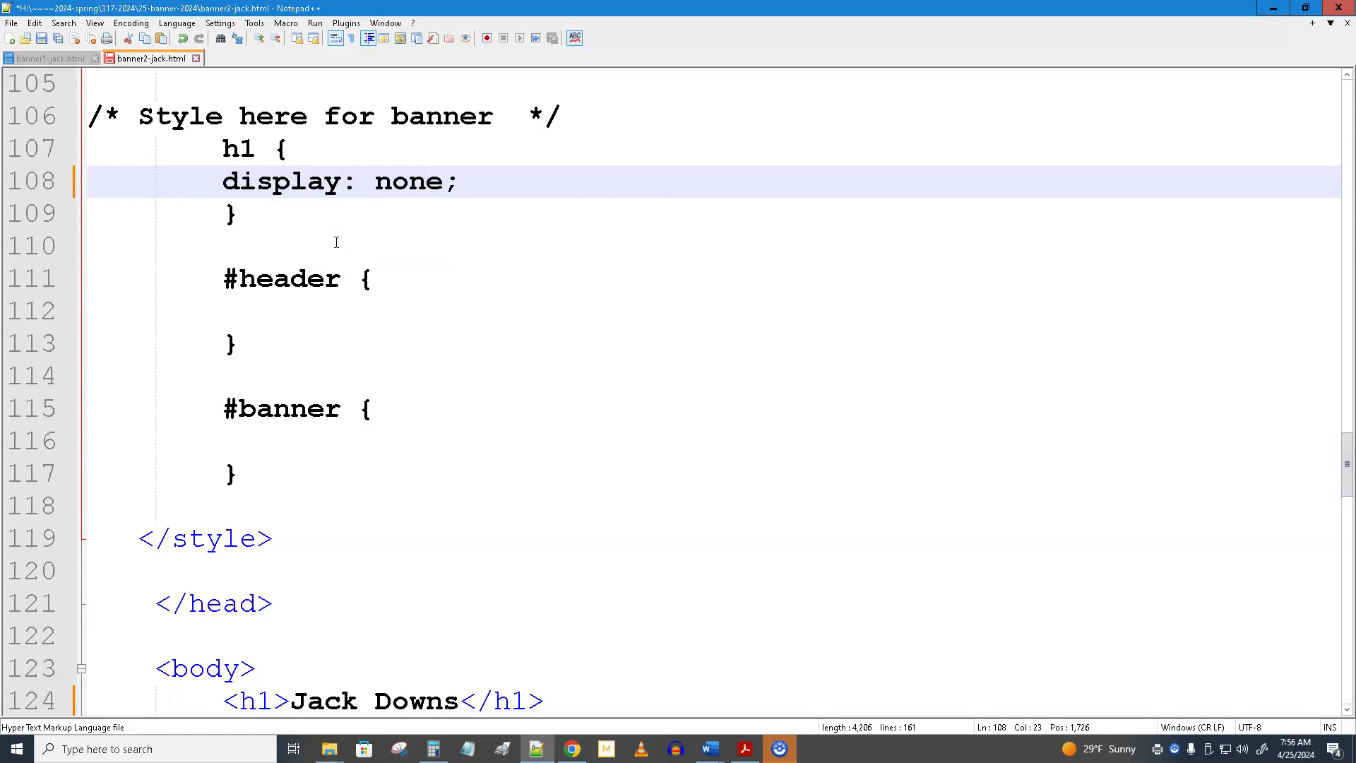
Step: Set the src attribute of the banner image in the header div to ban2-jack.png
scroll(354, 279, down, 4)
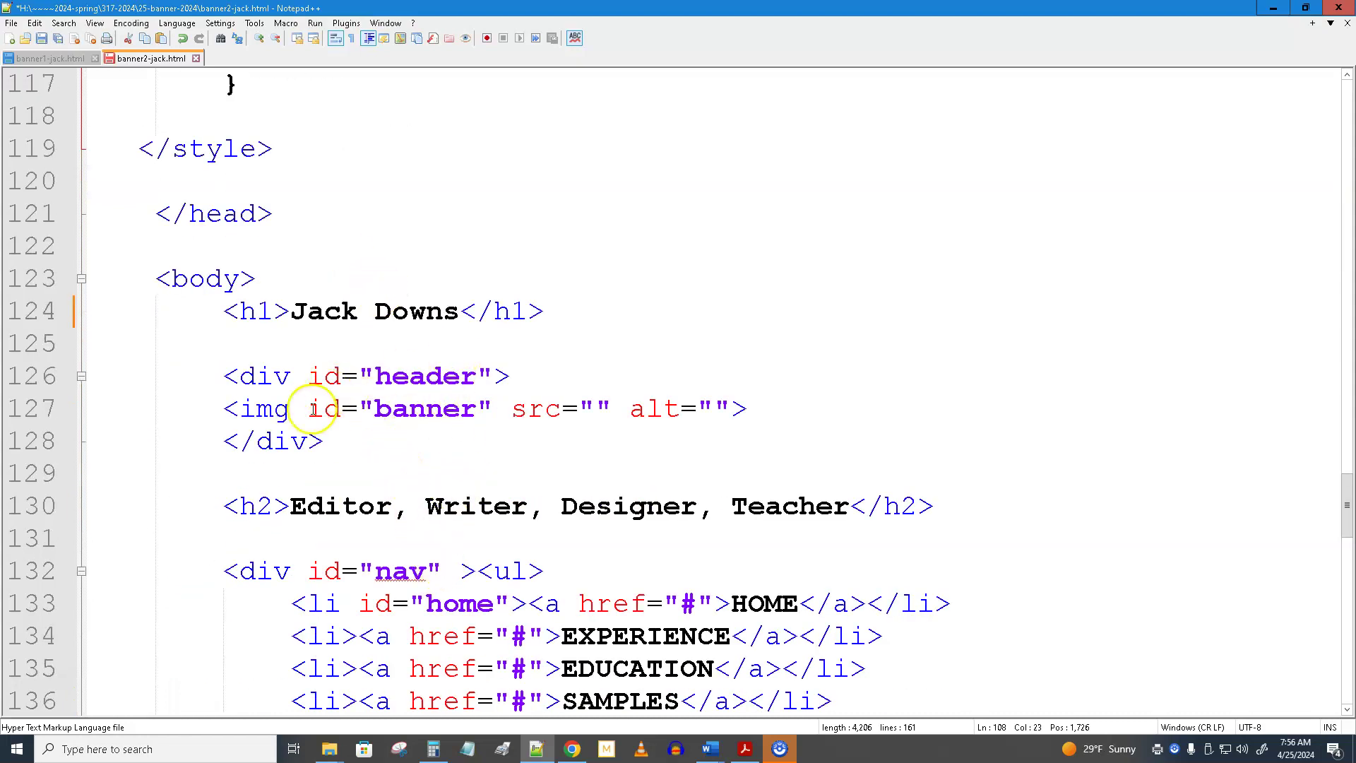
click(311, 408)
click(592, 408)
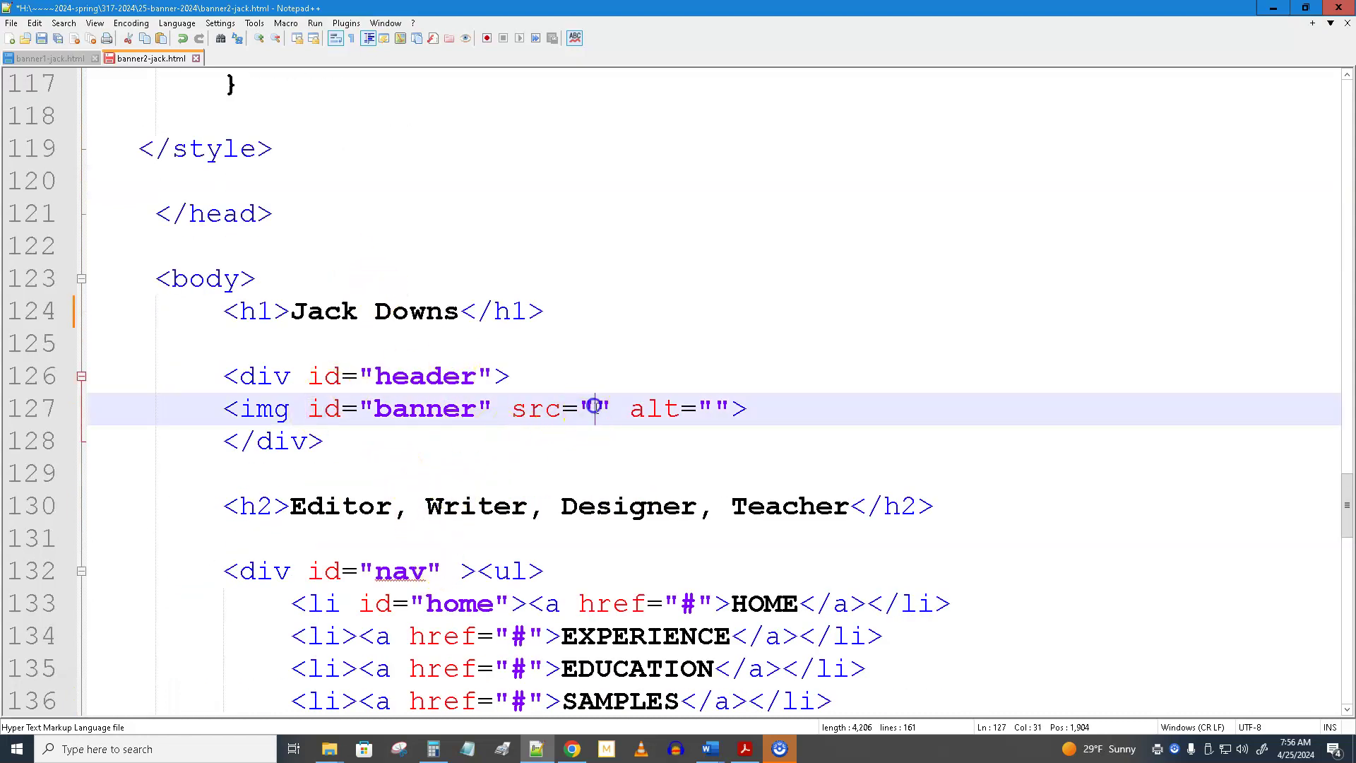
text(ban20ja)
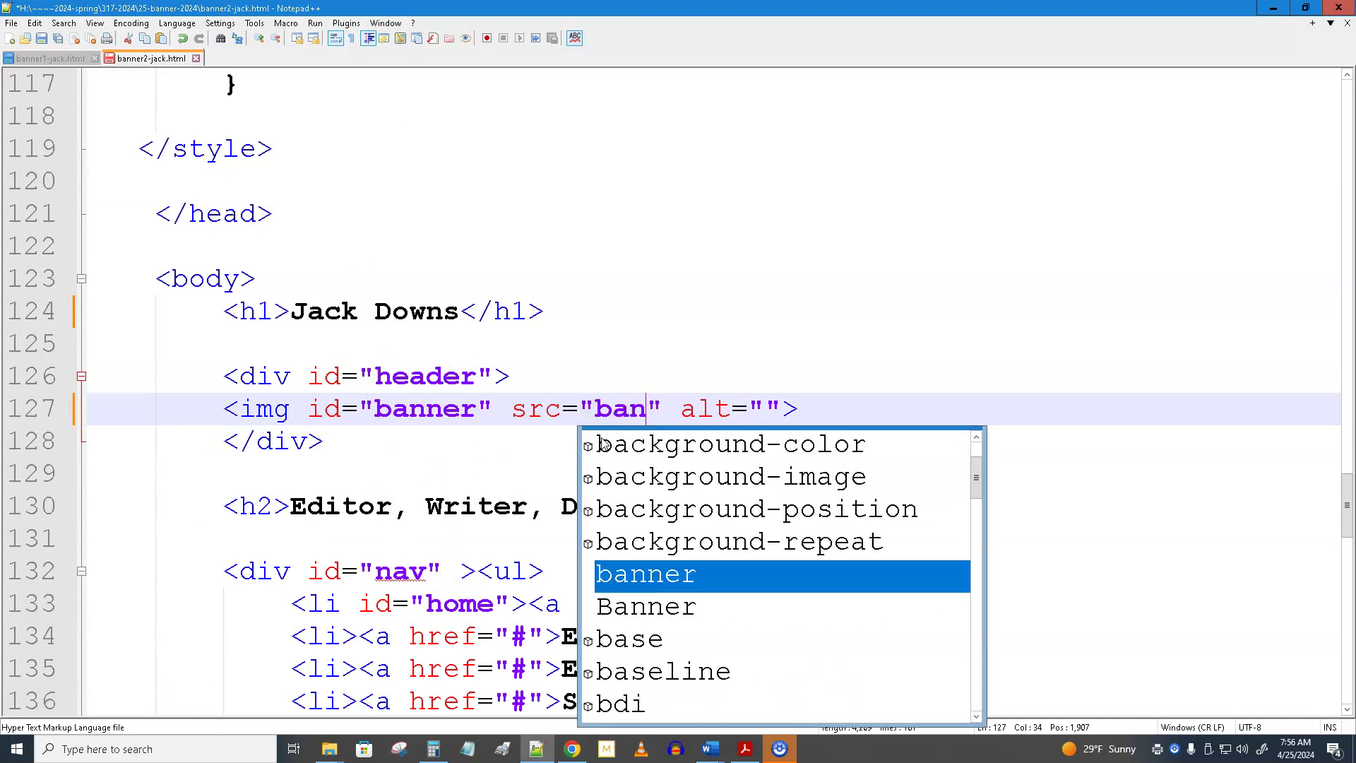
key(BackSpace)
key(BackSpace)
key(BackSpace)
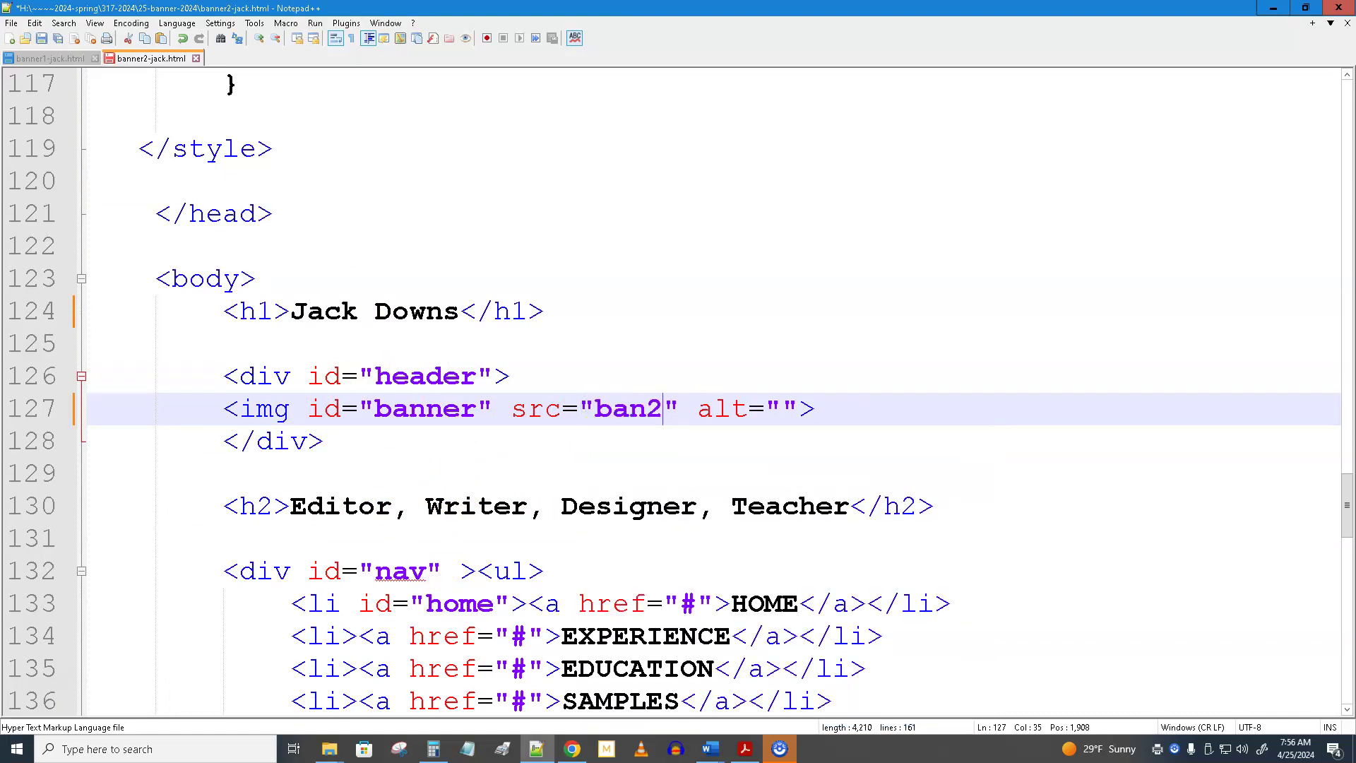
text(-jack.png)
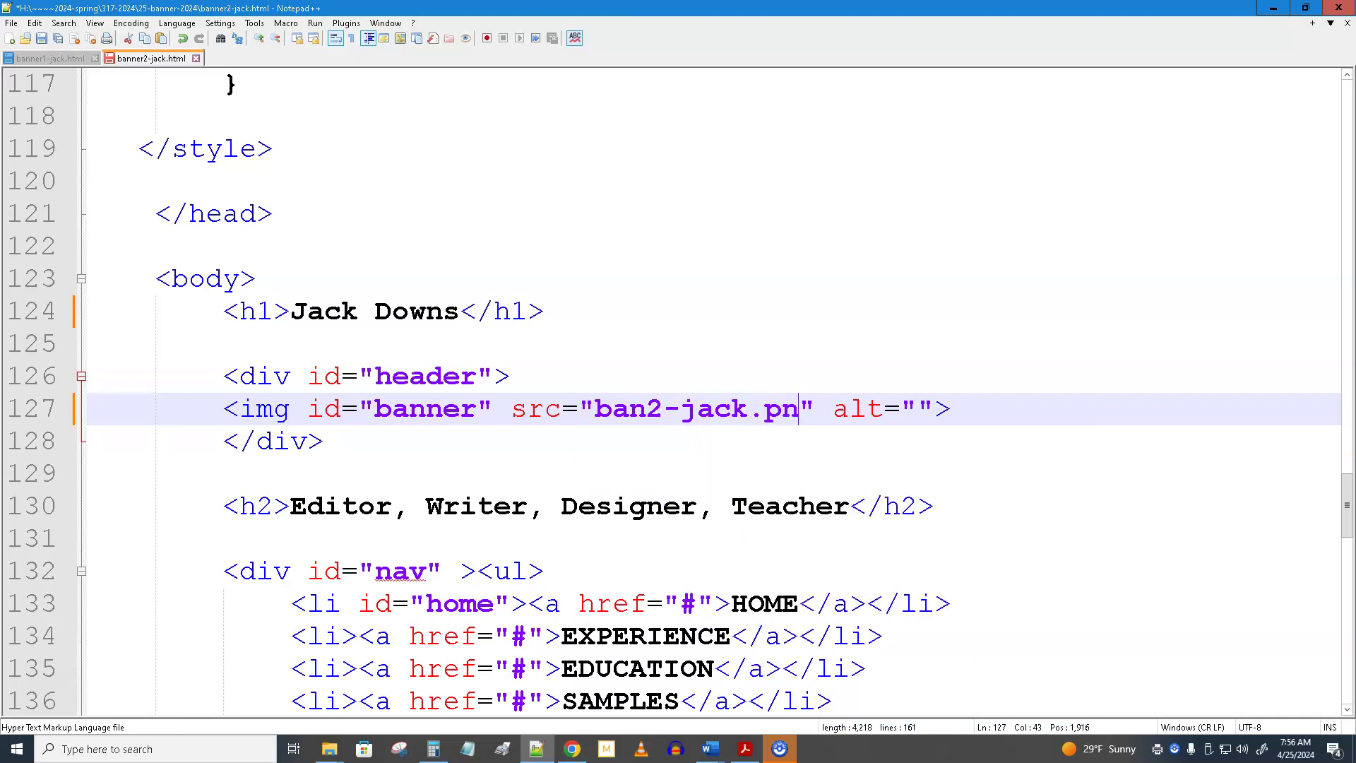
Step: Set the banner image's alt text to the site owner's full name followed by the word banner
click(927, 411)
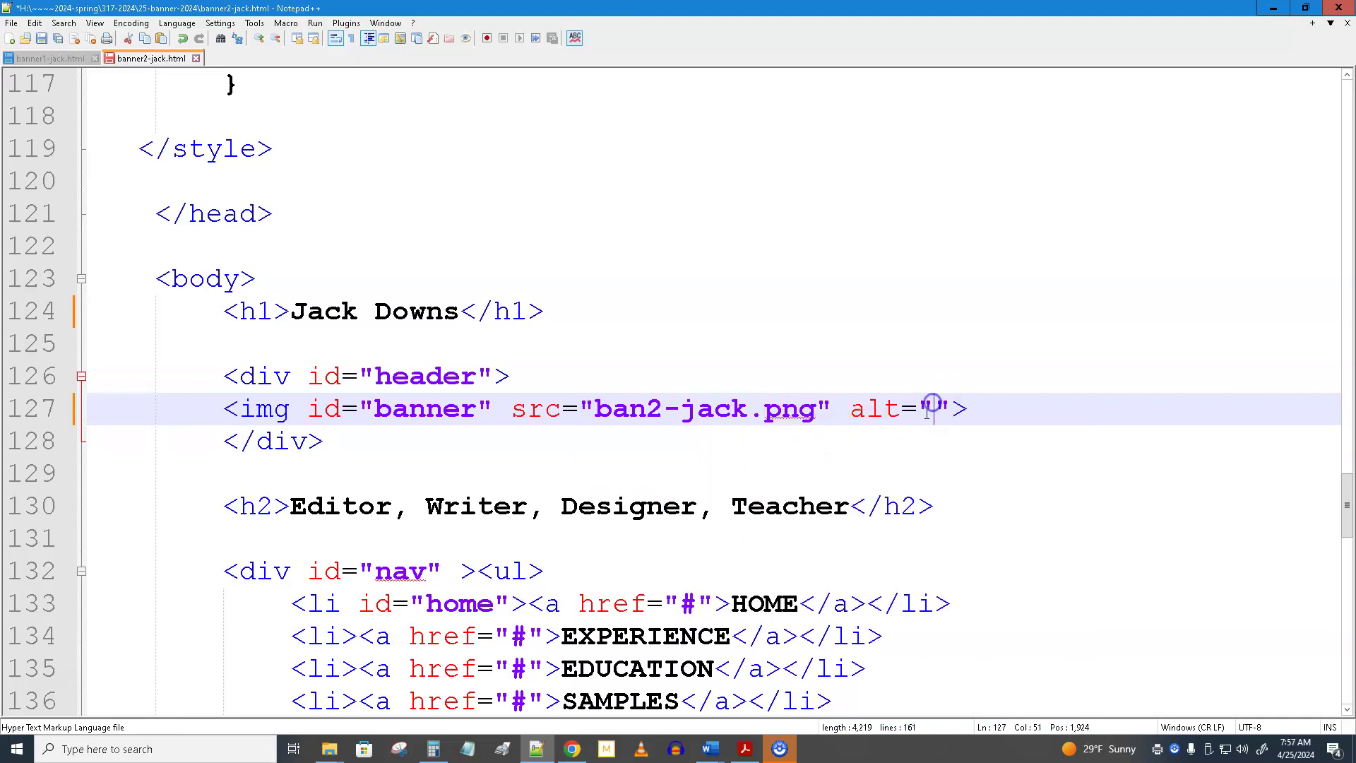
text(Jack Downs )
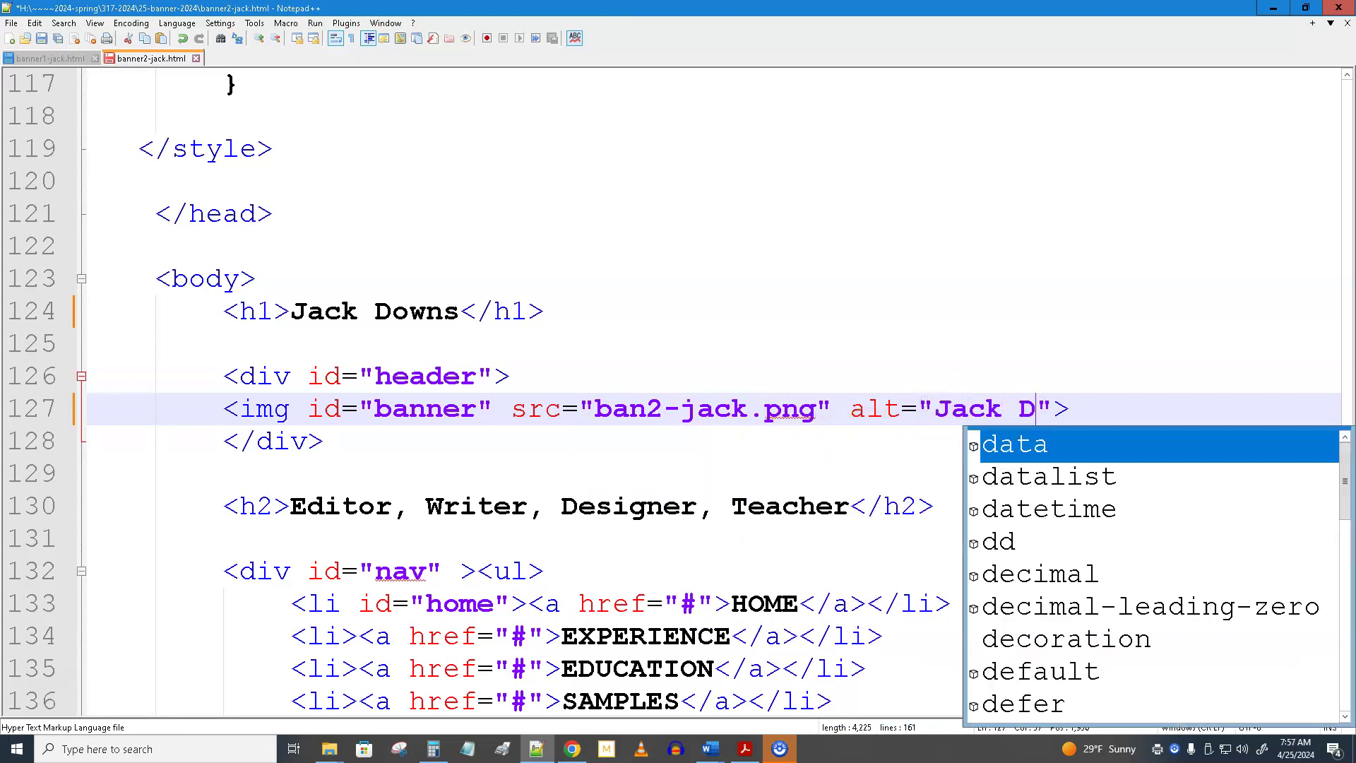
text(banner)
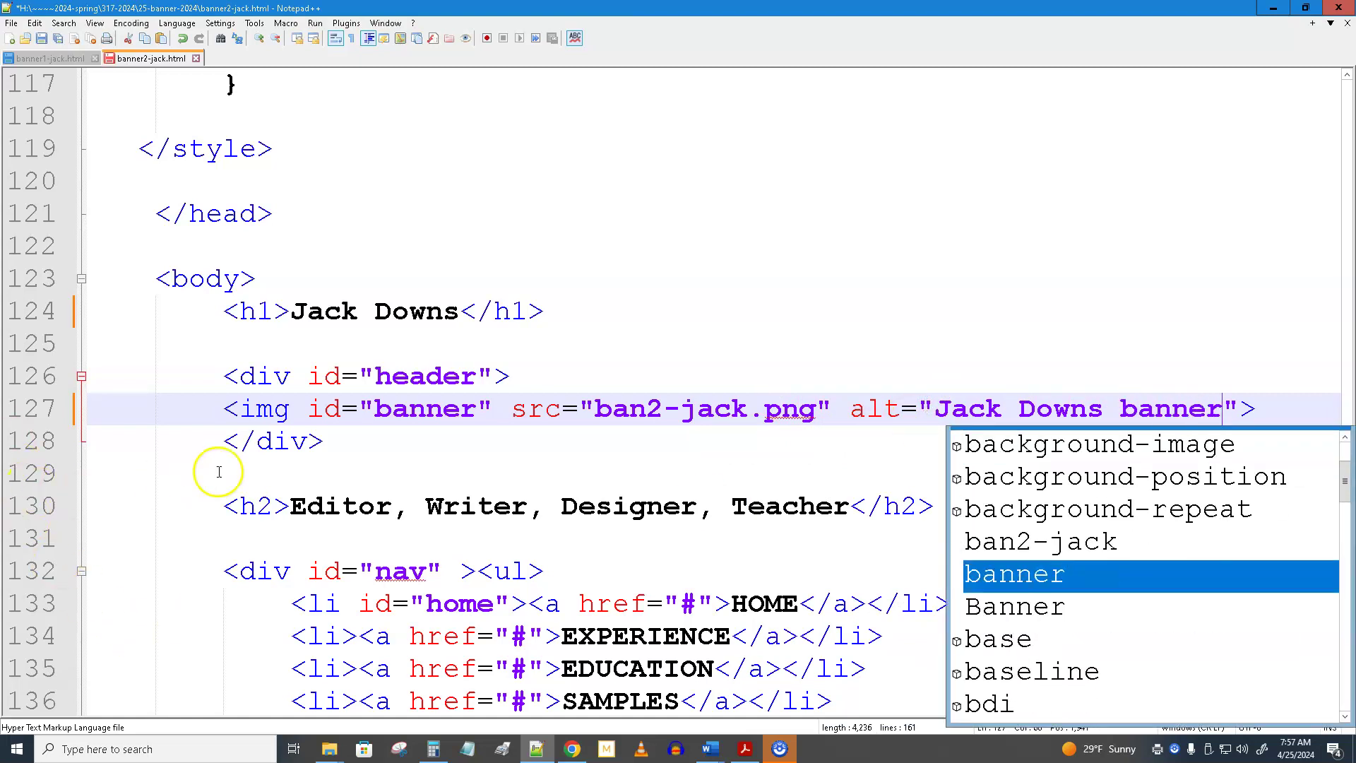
Step: Add width: 80%; to the empty #banner rule in the banner styles of banner2-jack.html
click(476, 413)
click(374, 412)
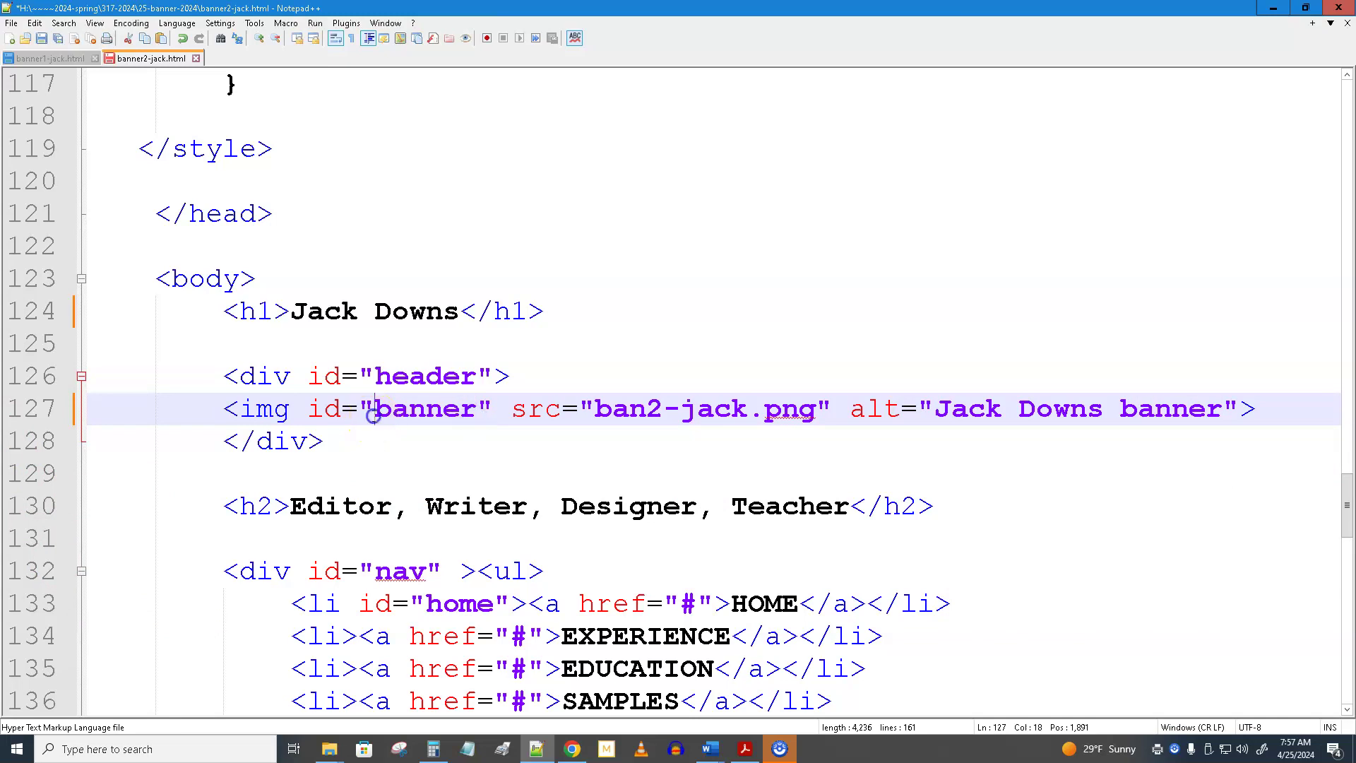
drag(374, 416, 426, 413)
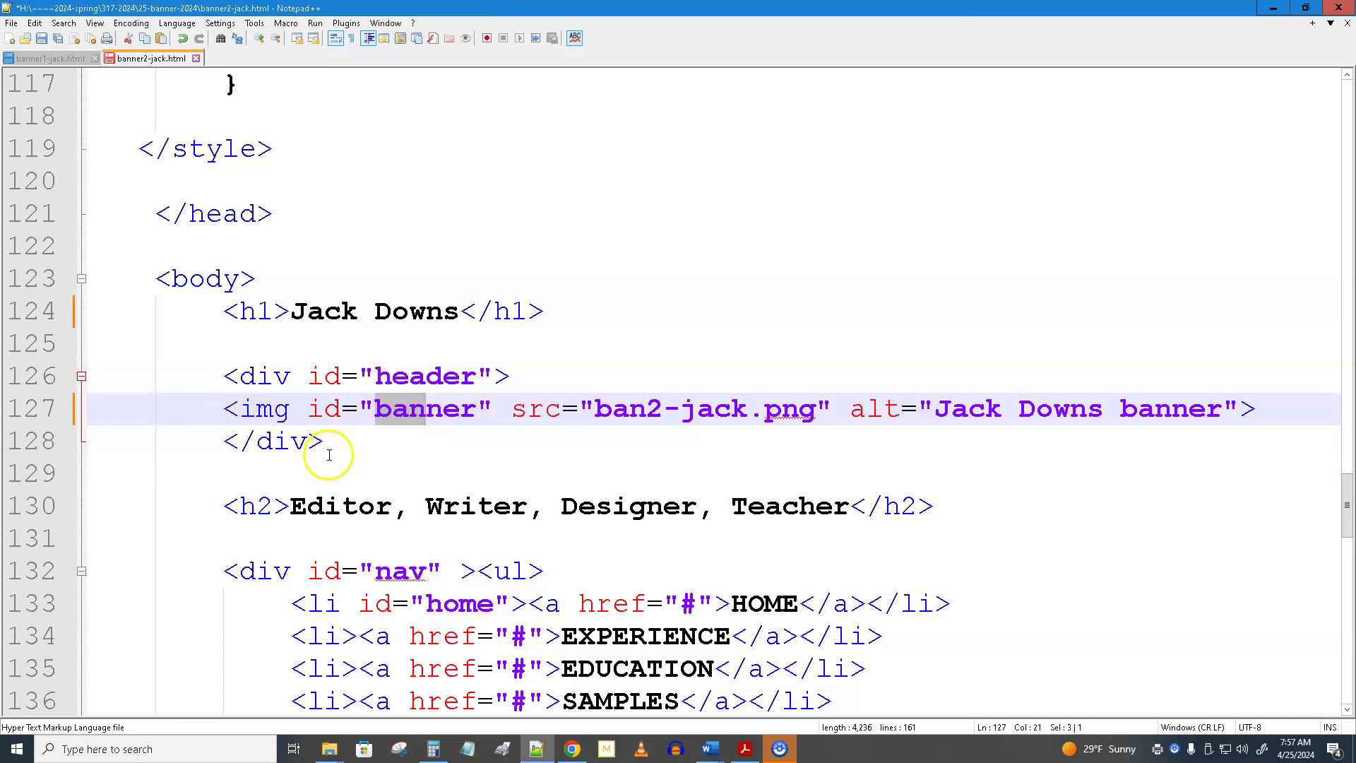
scroll(317, 447, up, 5)
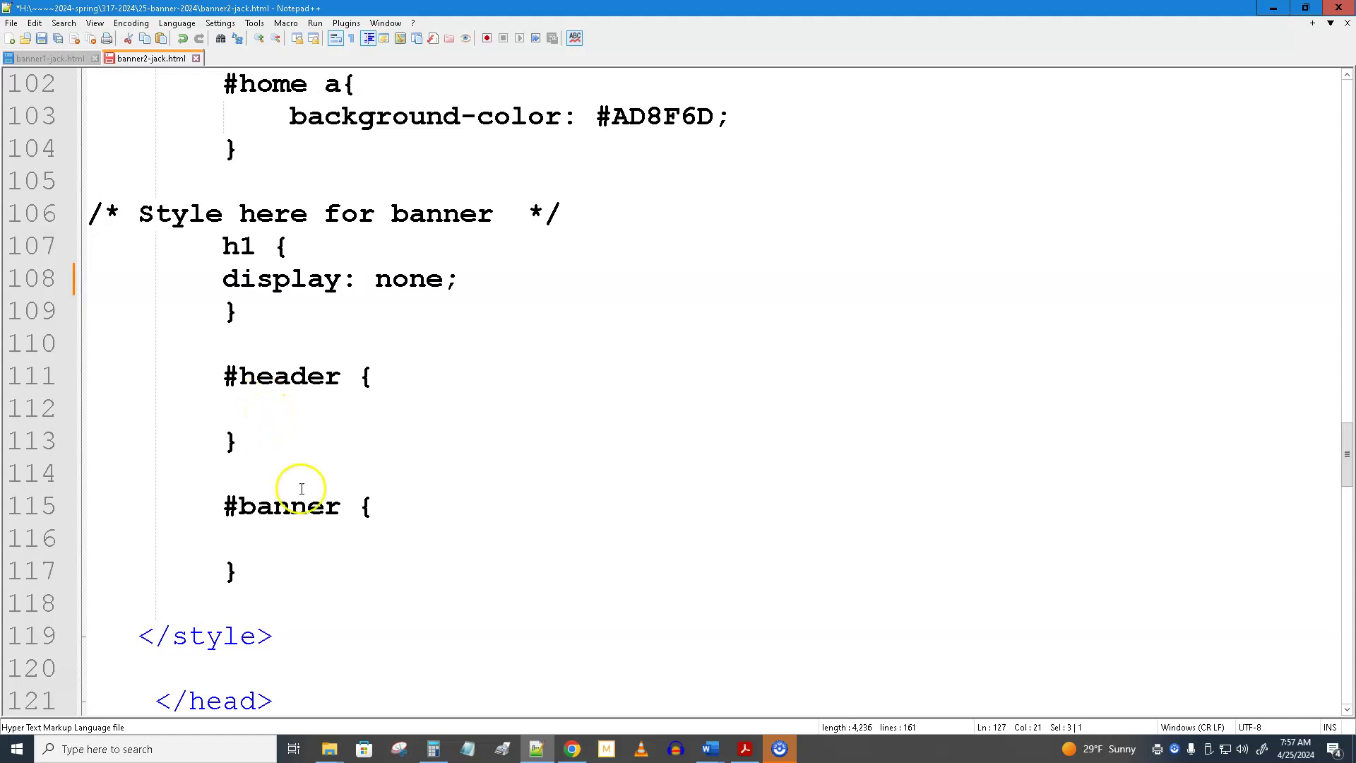
scroll(281, 448, down, 3)
click(226, 246)
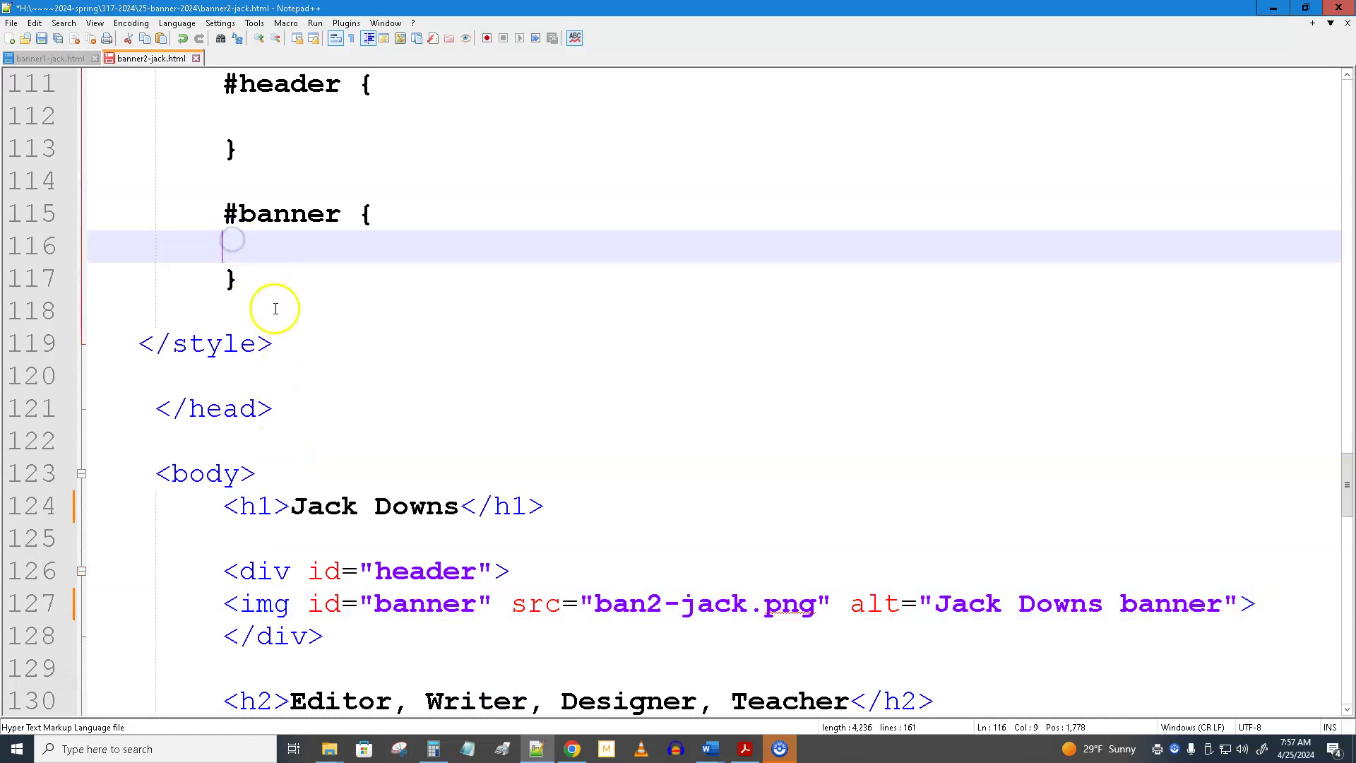
text(wid)
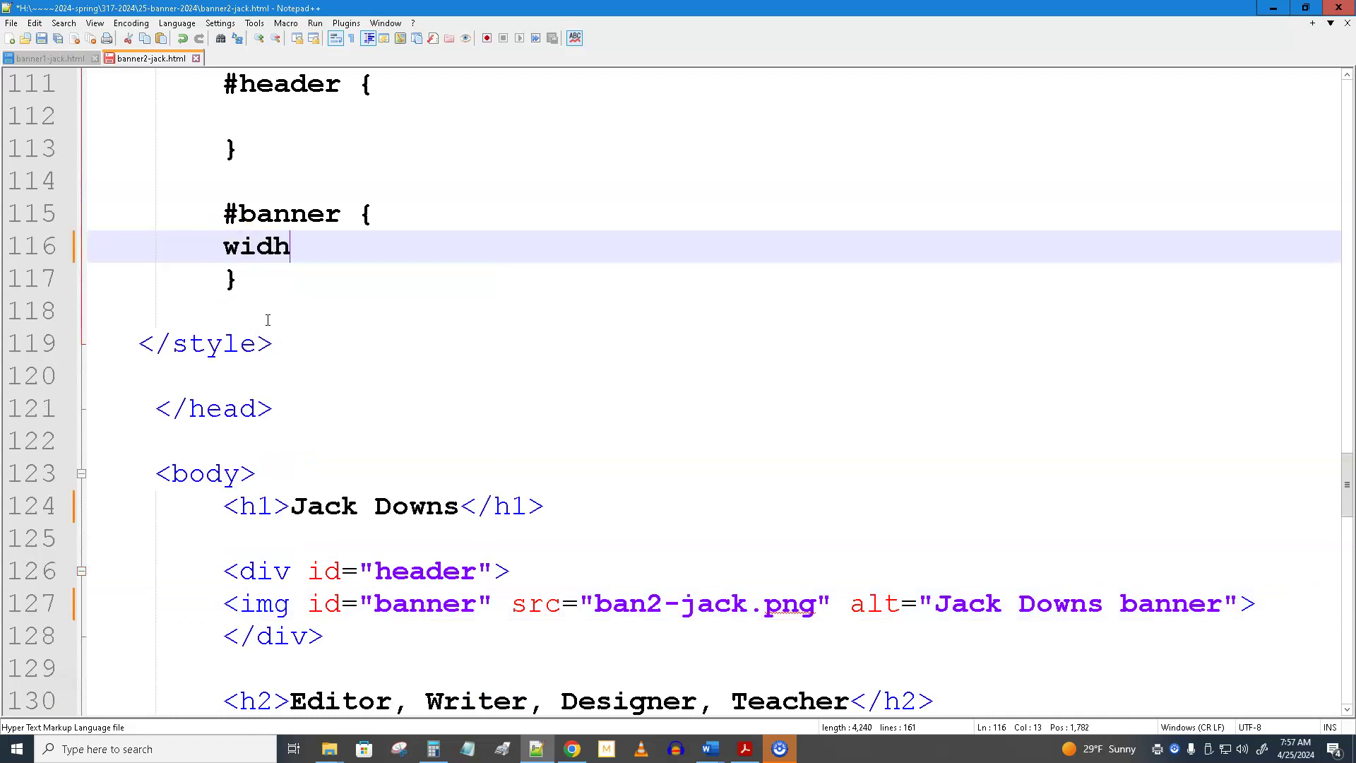
text(th o)
key(BackSpace)
key(BackSpace)
text(: 80%;)
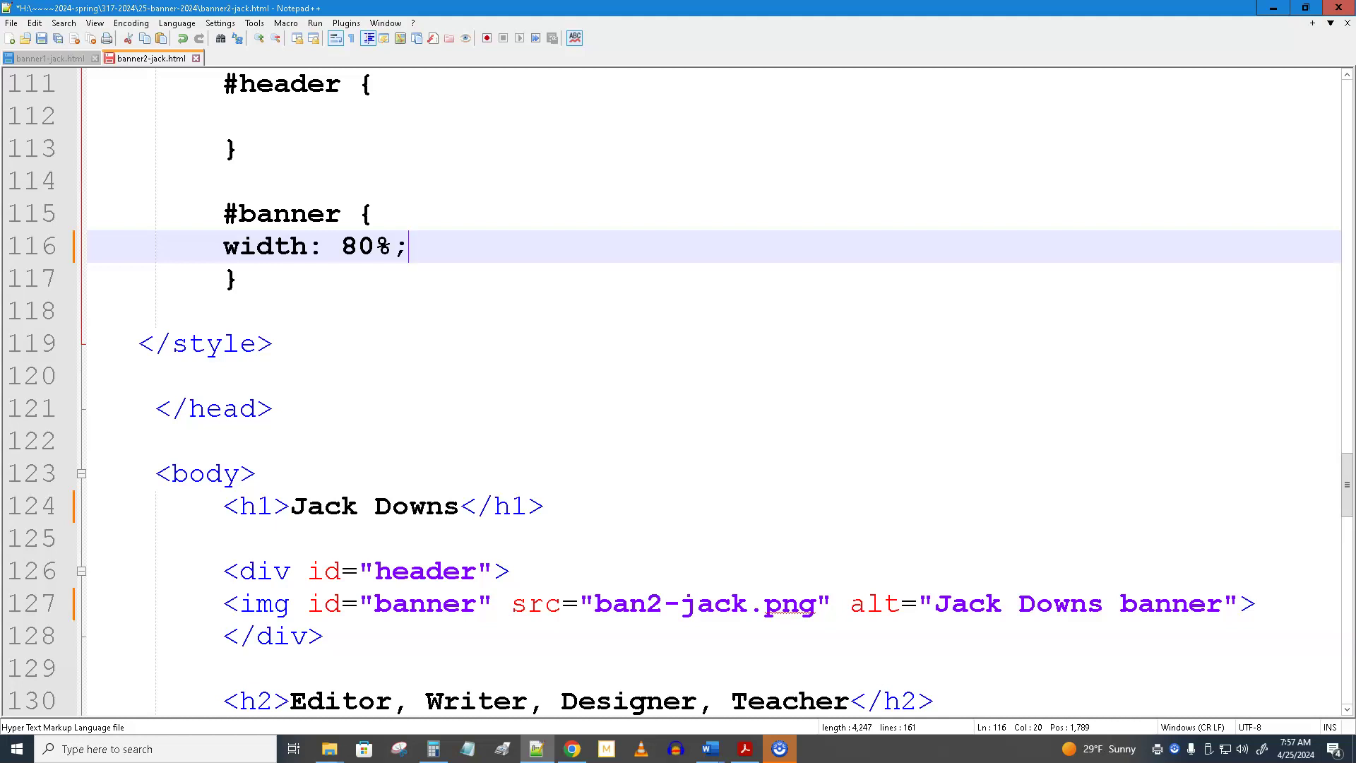
Step: Add display: block; and margin: 0 auto; below the width in the #banner rule, and save the file
key(Return)
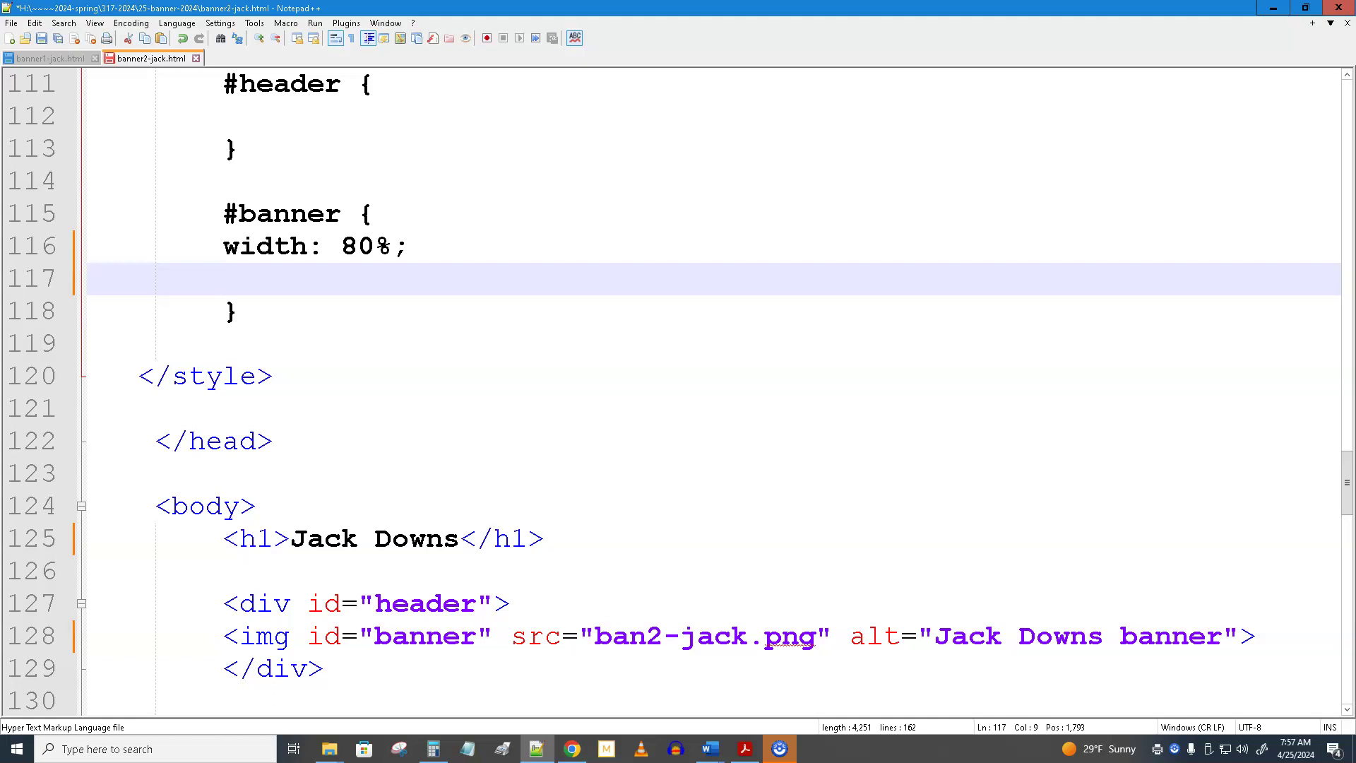
text(di)
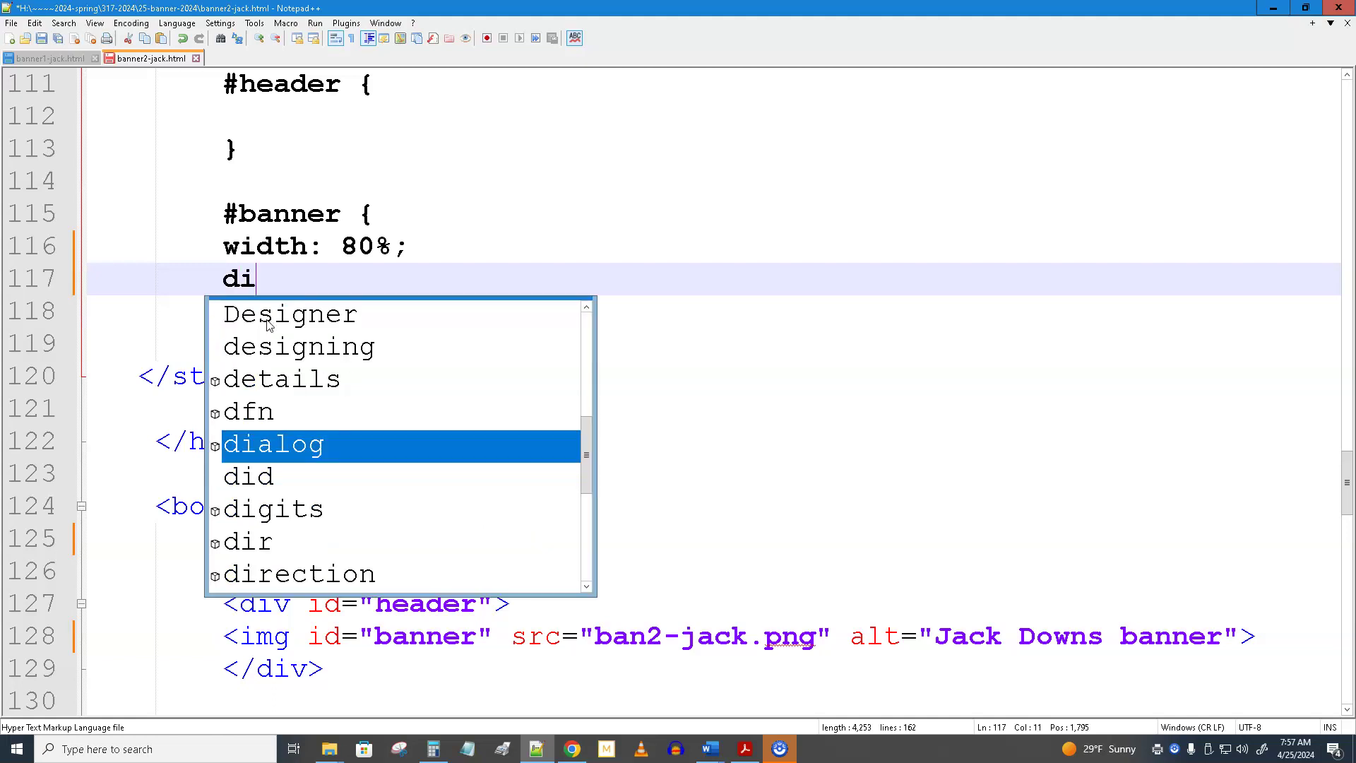
text(splay: block;)
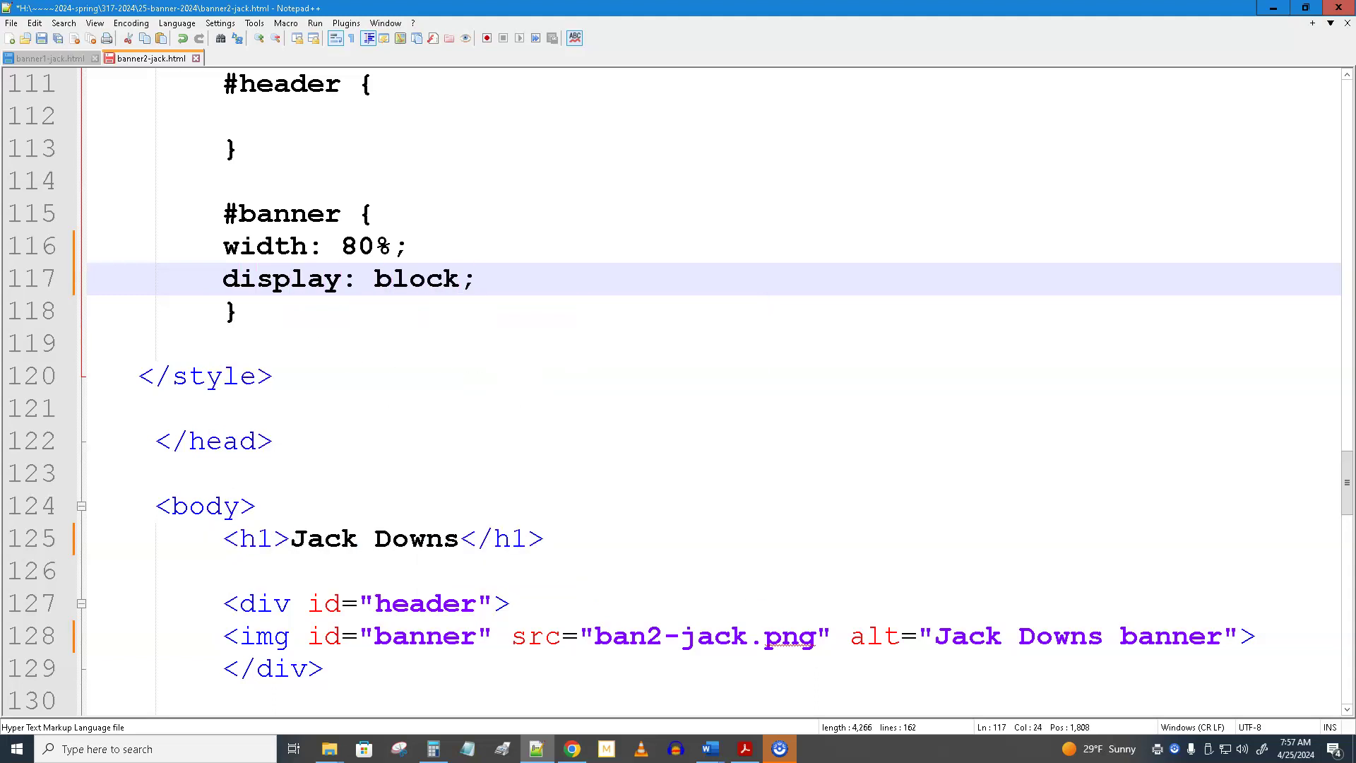
key(Return)
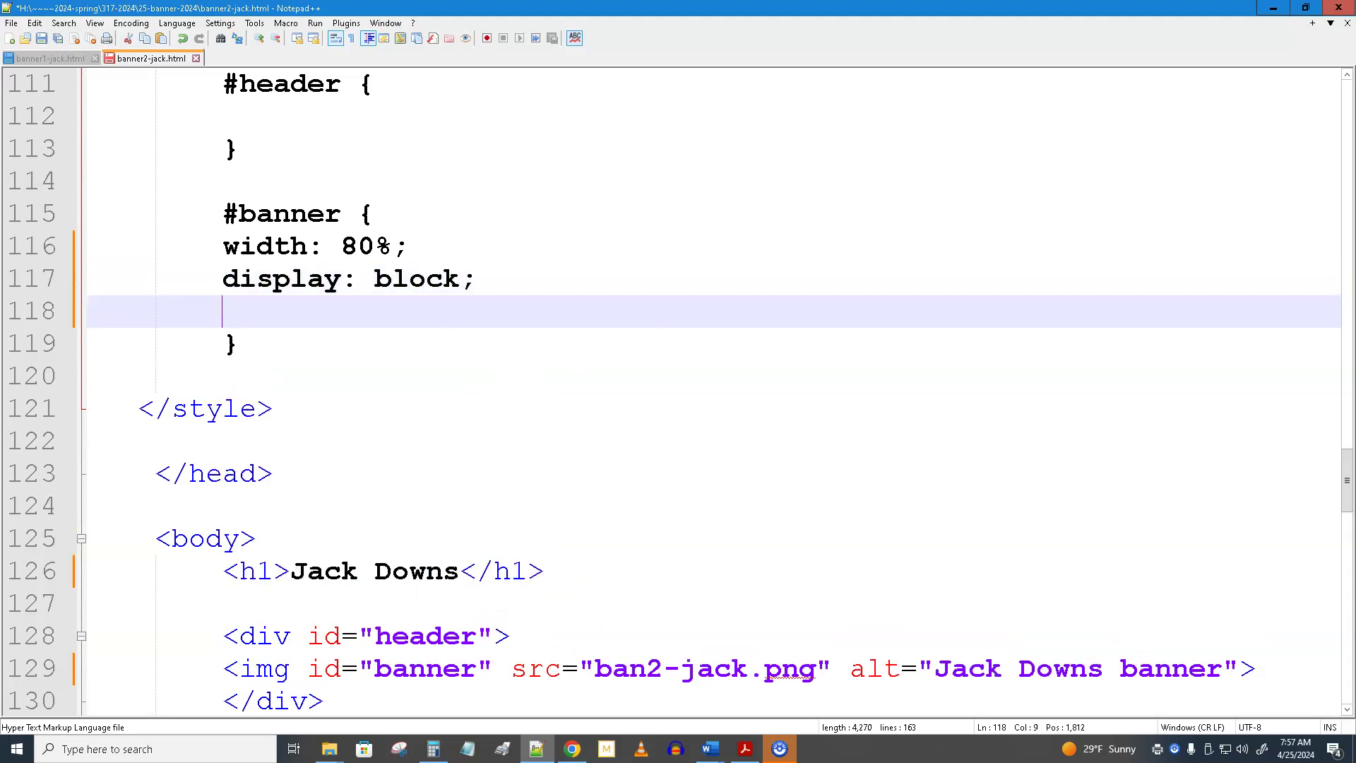
text(mar)
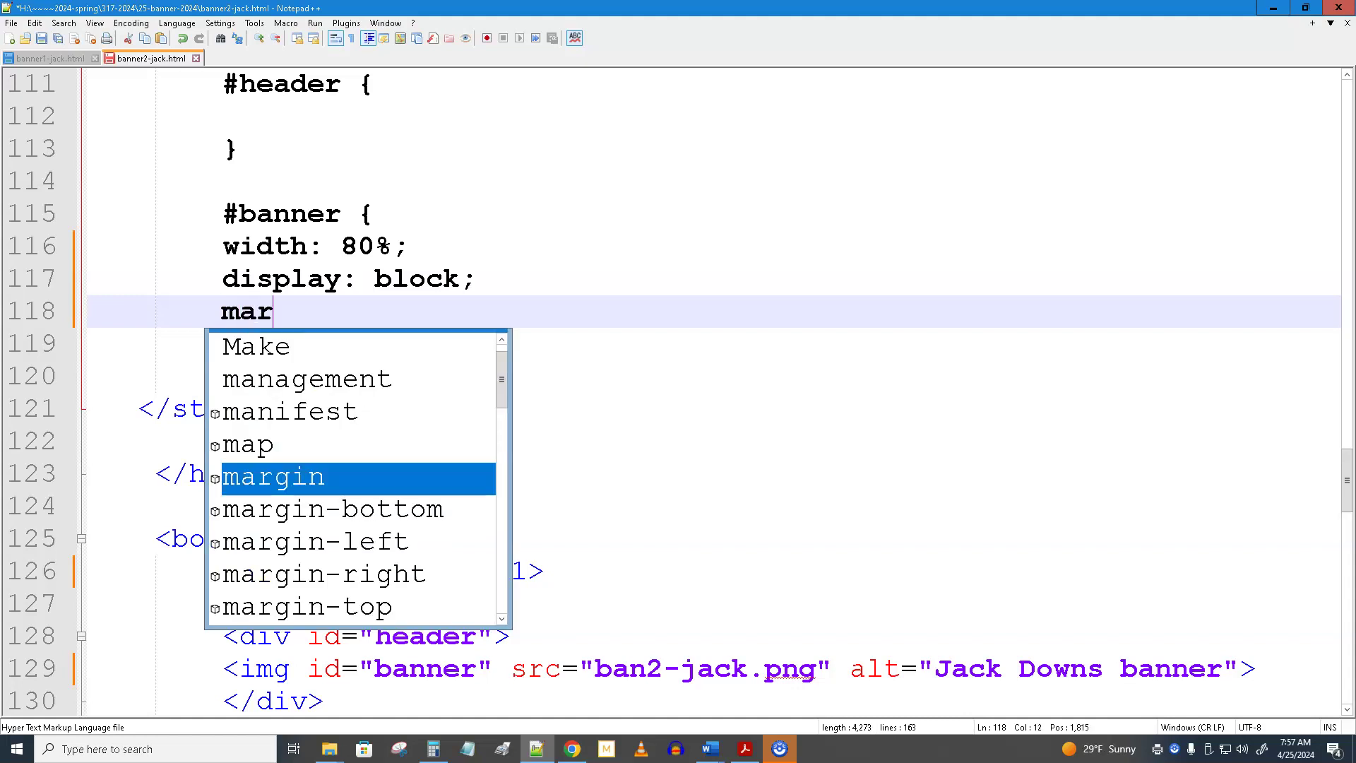
text(gin: 0 auto;)
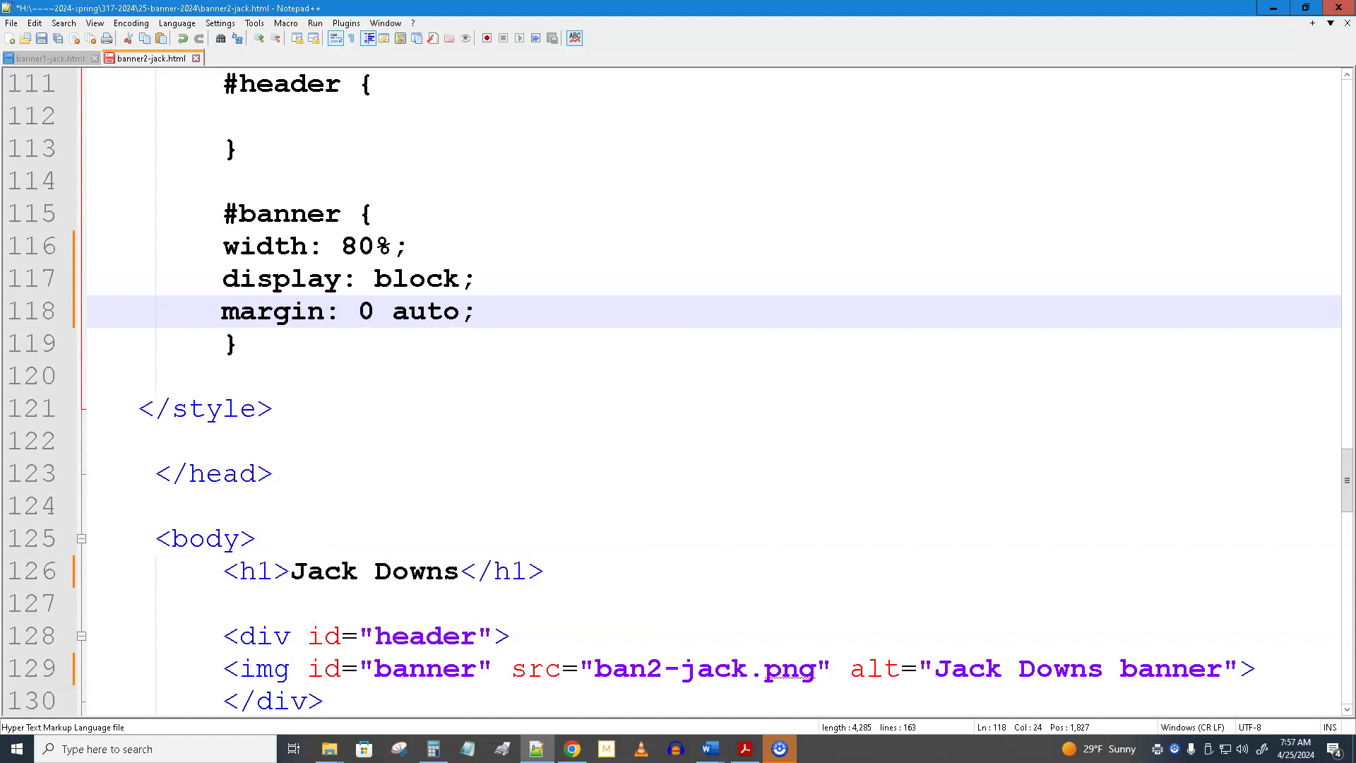
key(ctrl+s)
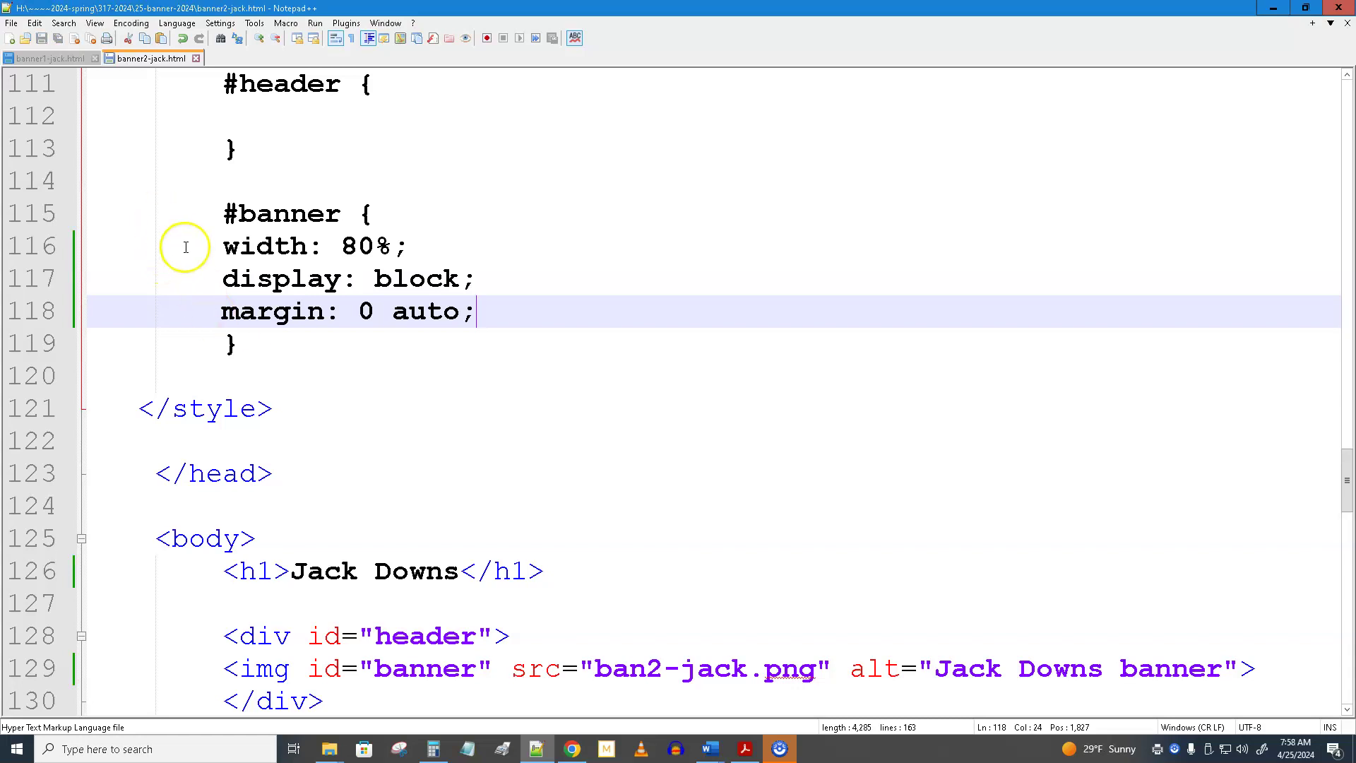
Step: Preview banner2-jack.html in Chrome and check the banner's layout in the half-width and maximized browser window
scroll(263, 209, up, 2)
click(315, 23)
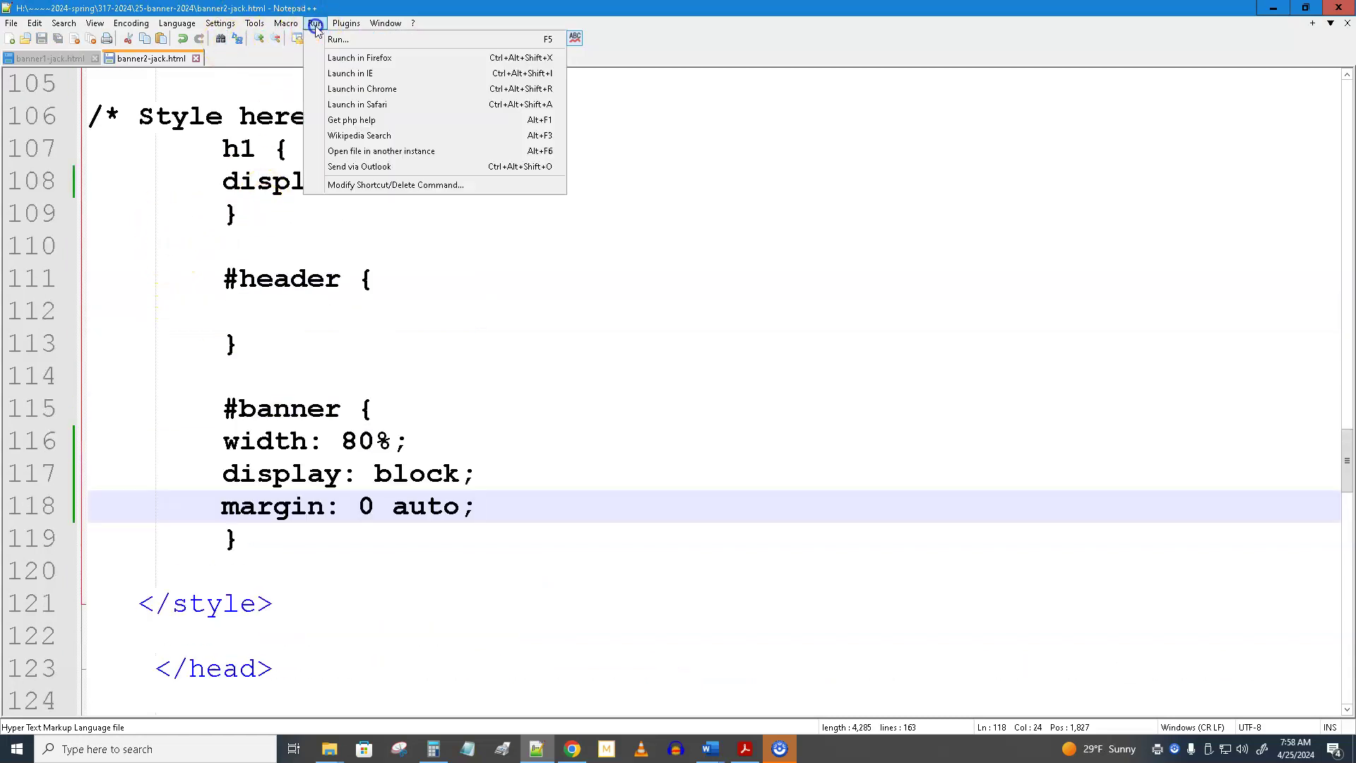
click(340, 89)
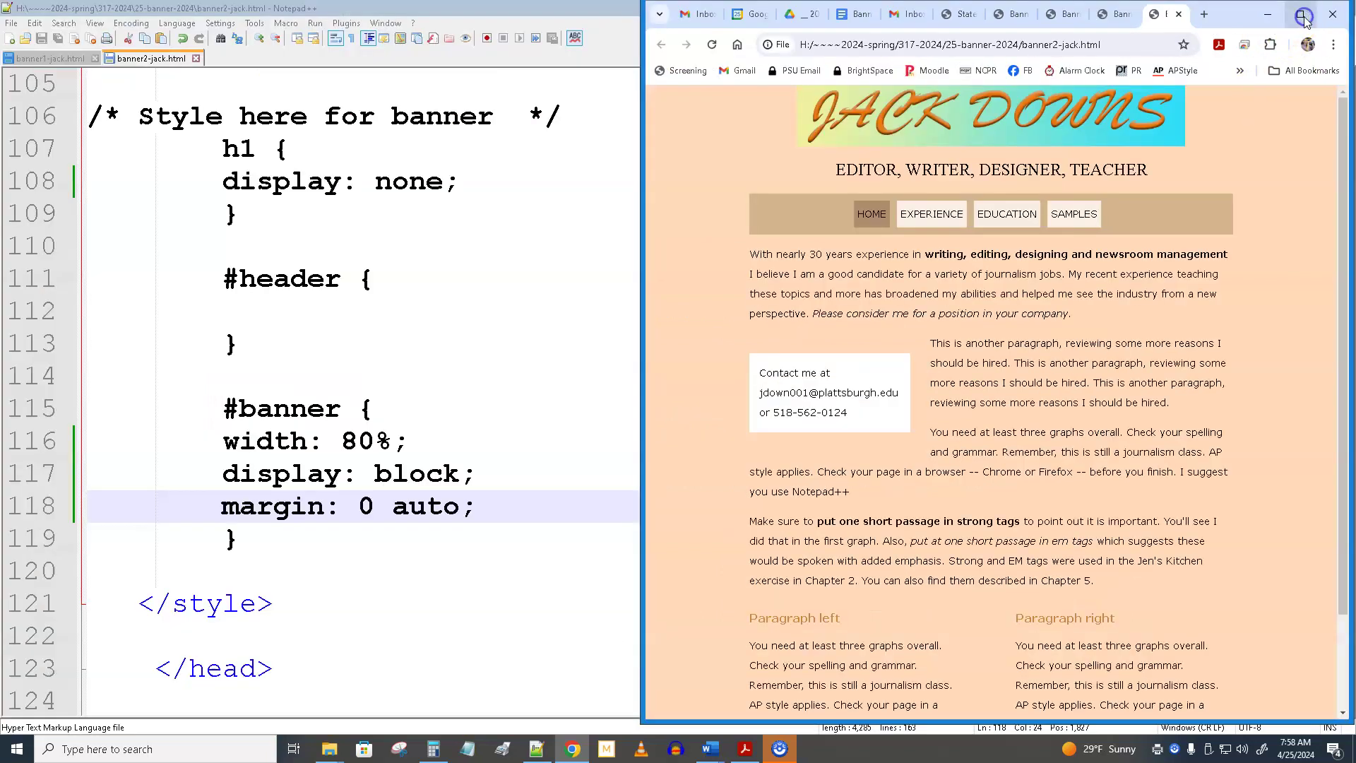
click(1306, 16)
click(1300, 15)
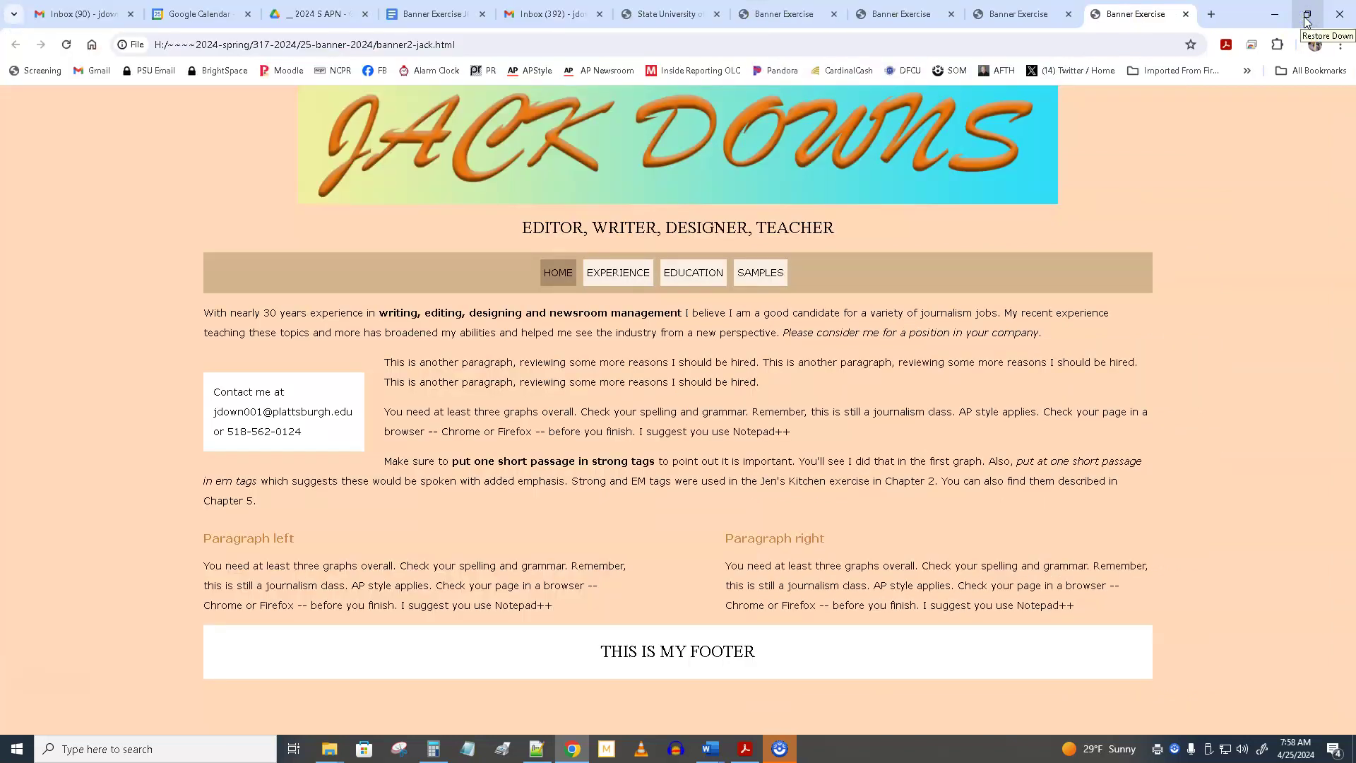